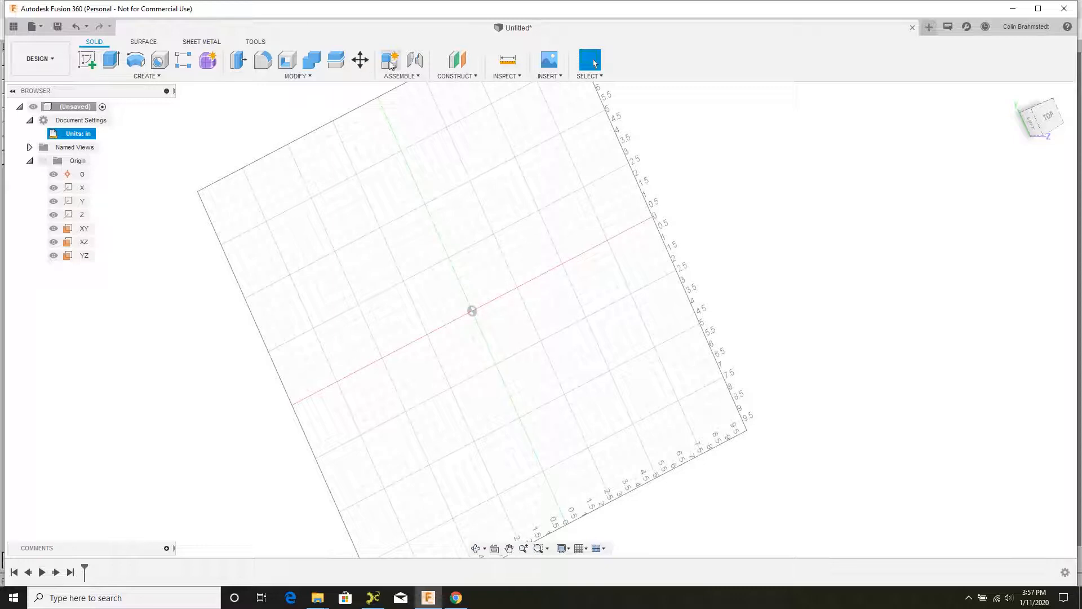
middle_click_drag(502, 249, 647, 366, "shift")
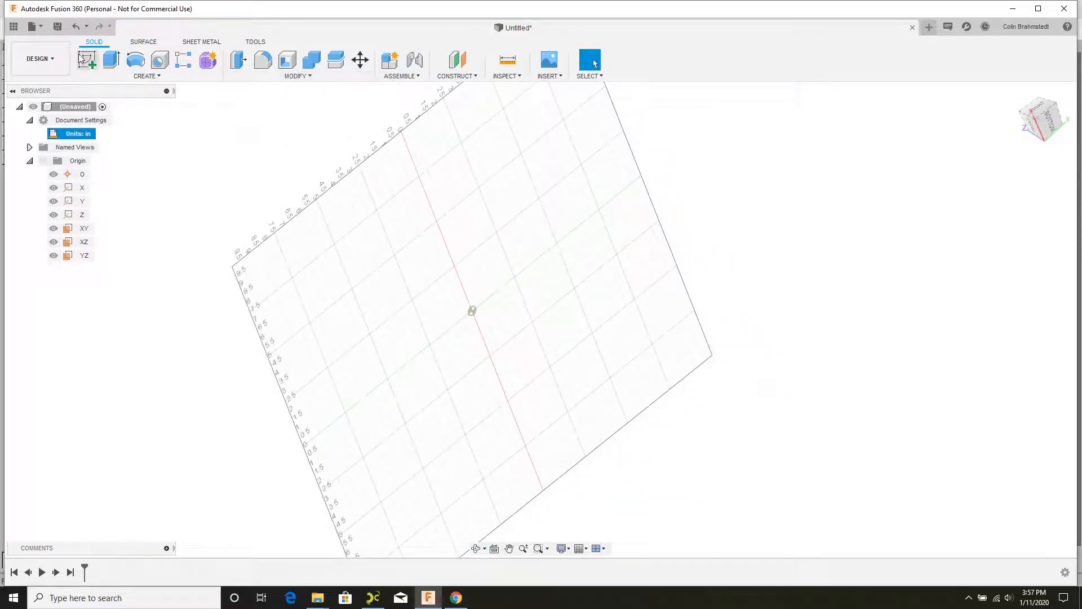
middle_click_drag(622, 289, 391, 225, "shift")
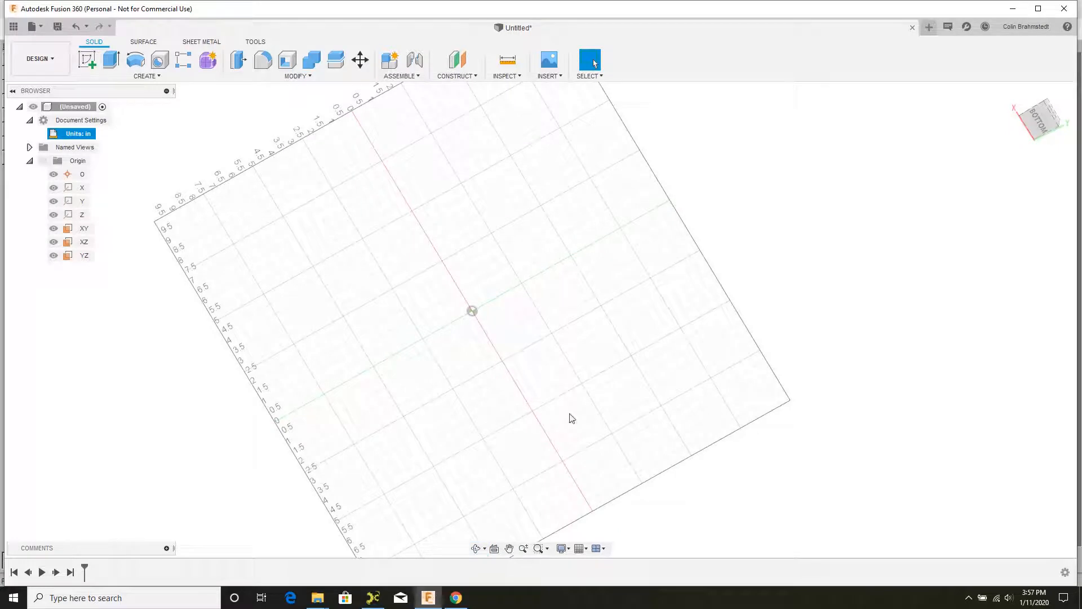
- Switch to JS Paint in the browser and draw an outlined rectangle with an outlined circle to its right
left_click(456, 598)
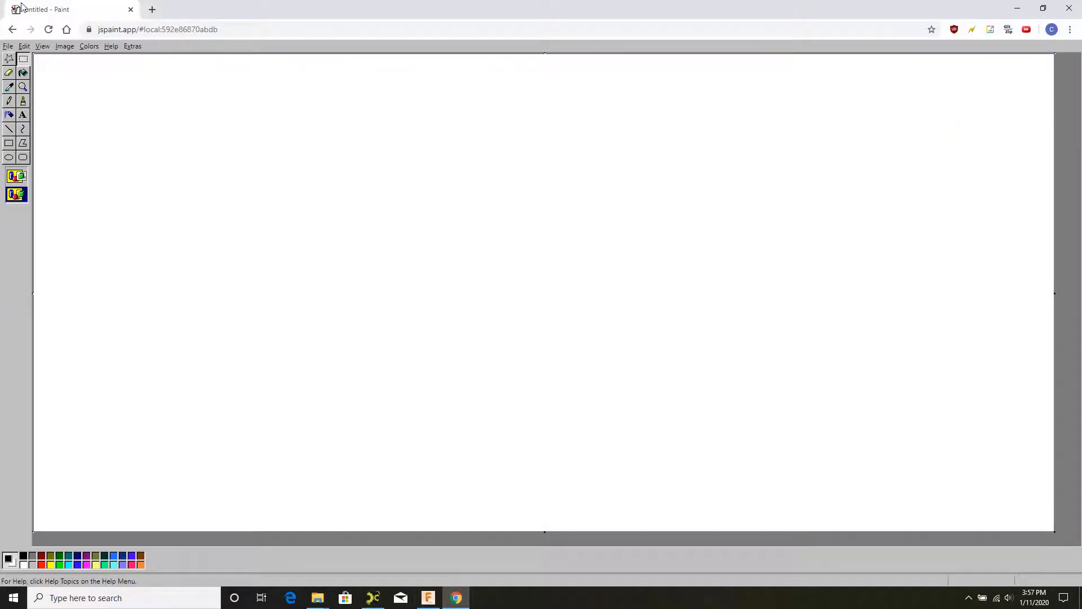
left_click(8, 143)
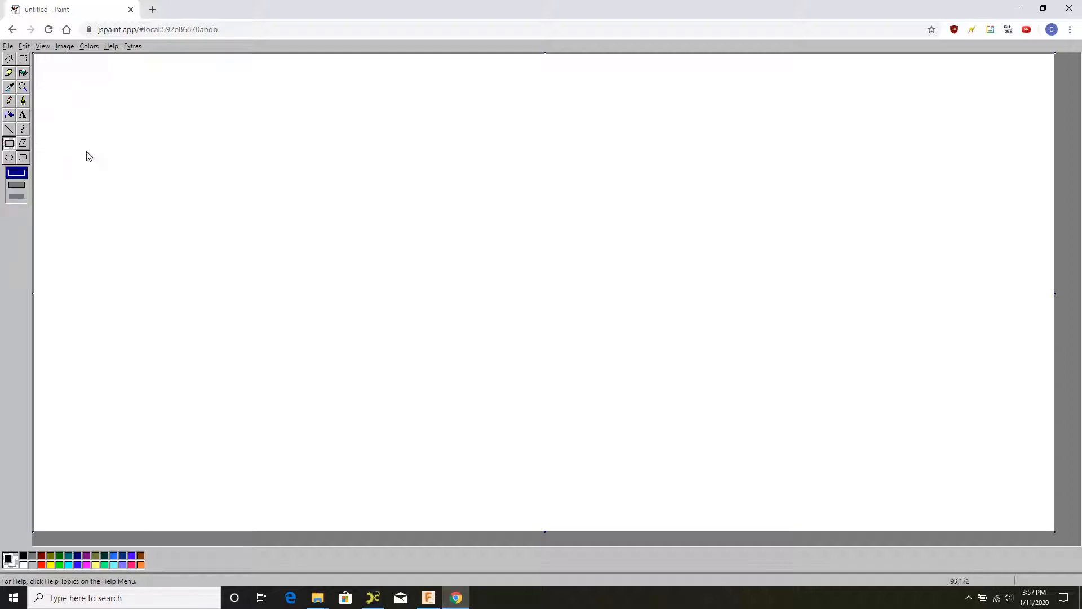
left_click_drag(54, 89, 198, 205)
left_click(8, 157)
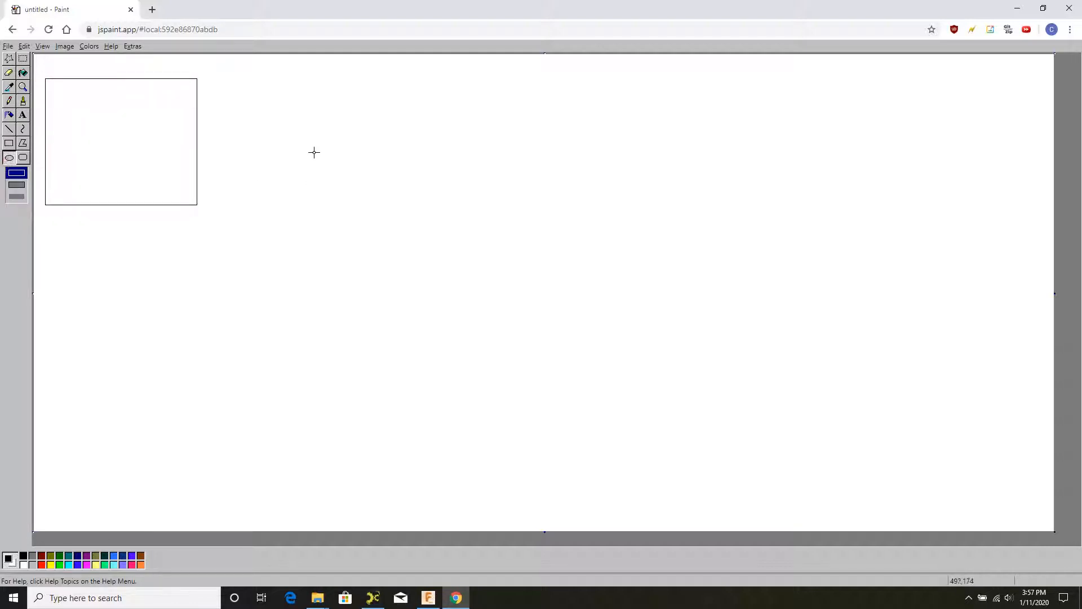
left_click_drag(297, 100, 418, 213)
- Draw a nearly vertical straight line right of the circle, and a wide, downward-bowed curve beyond it
left_click(9, 129)
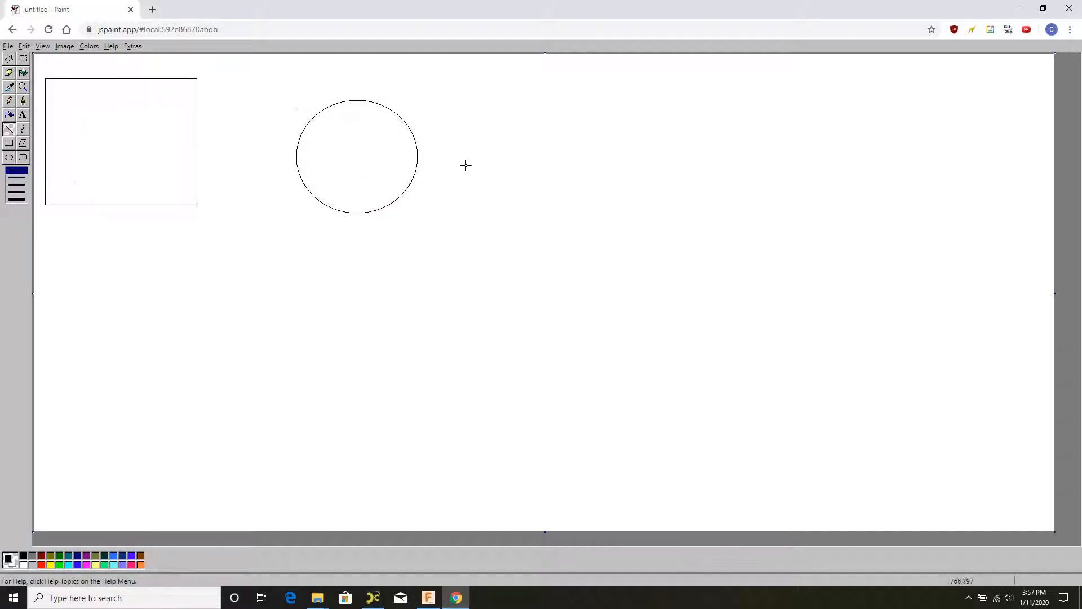
left_click_drag(465, 104, 481, 265)
left_click(23, 130)
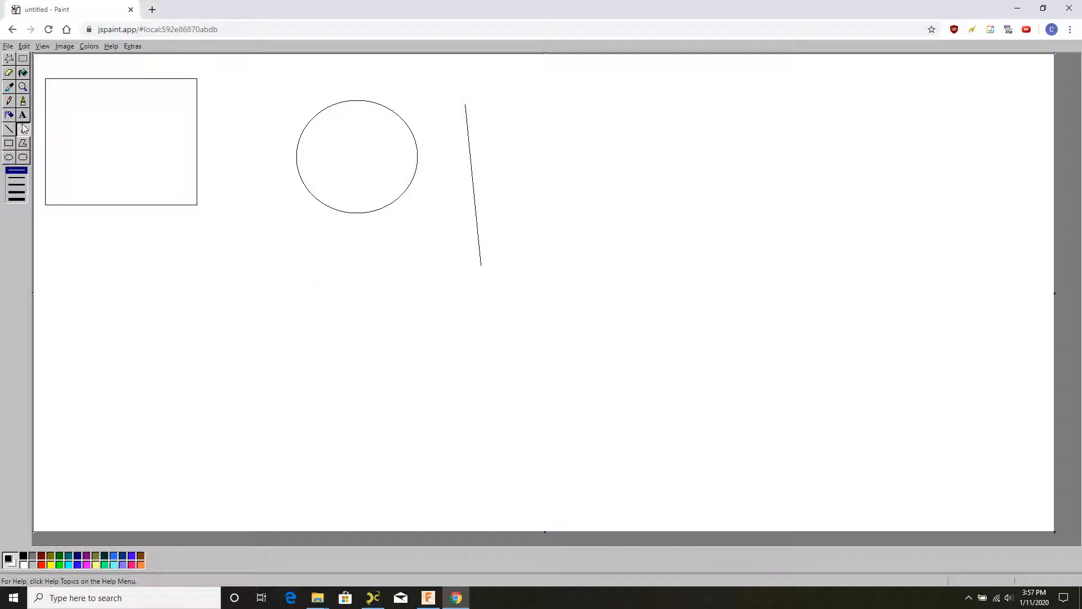
left_click_drag(565, 143, 833, 167)
left_click_drag(834, 168, 622, 411)
left_click_drag(622, 411, 936, 81)
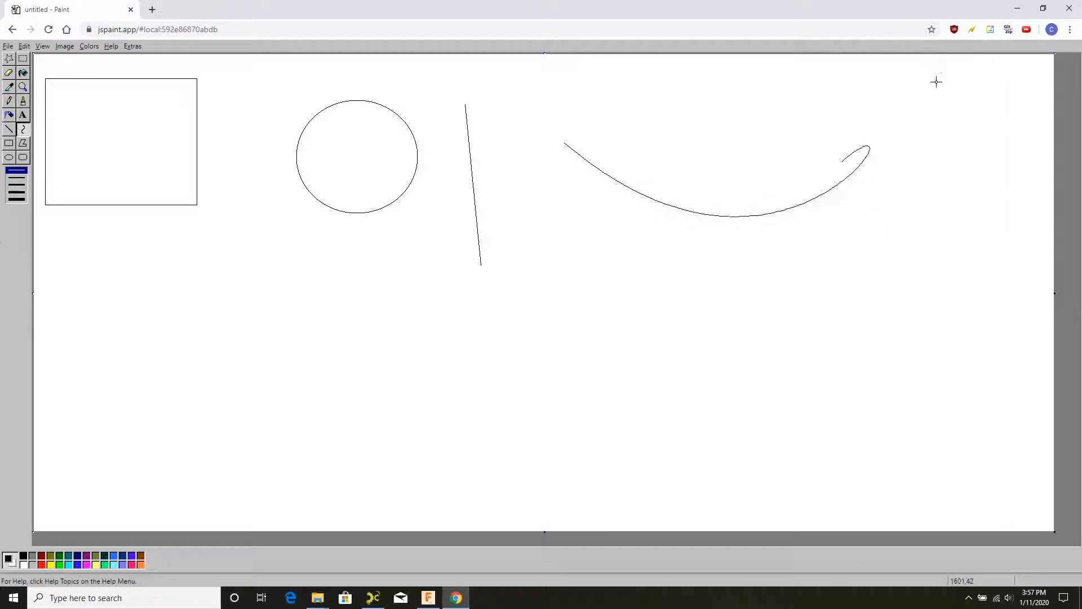
- Draw an irregular polygon outline on the canvas below the rectangle
left_click(23, 144)
left_click_drag(58, 309, 273, 311)
left_click(252, 468)
left_click(49, 419)
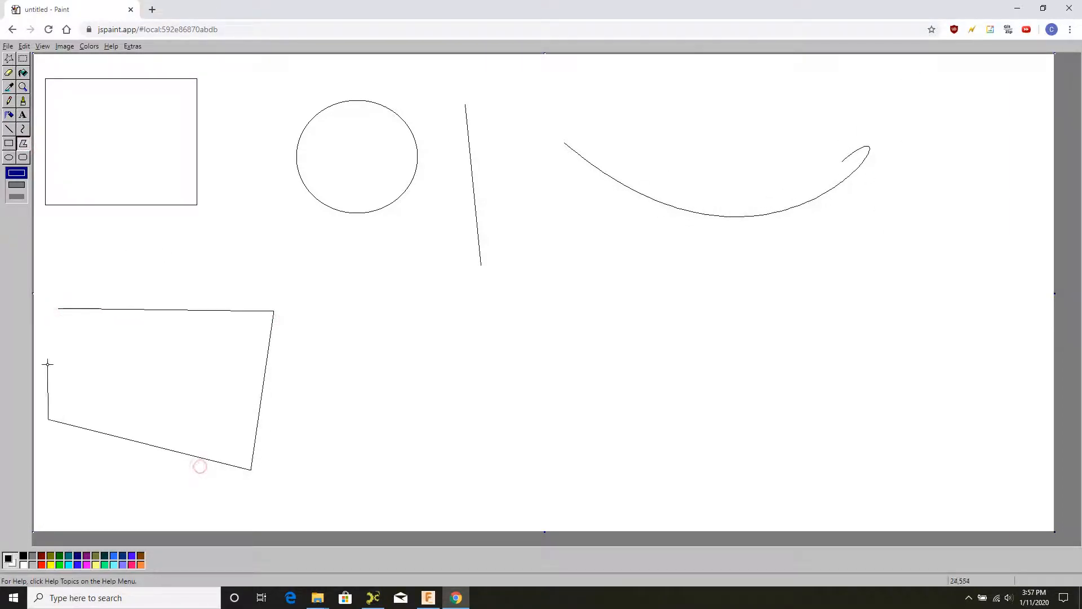
left_click_drag(47, 364, 157, 292)
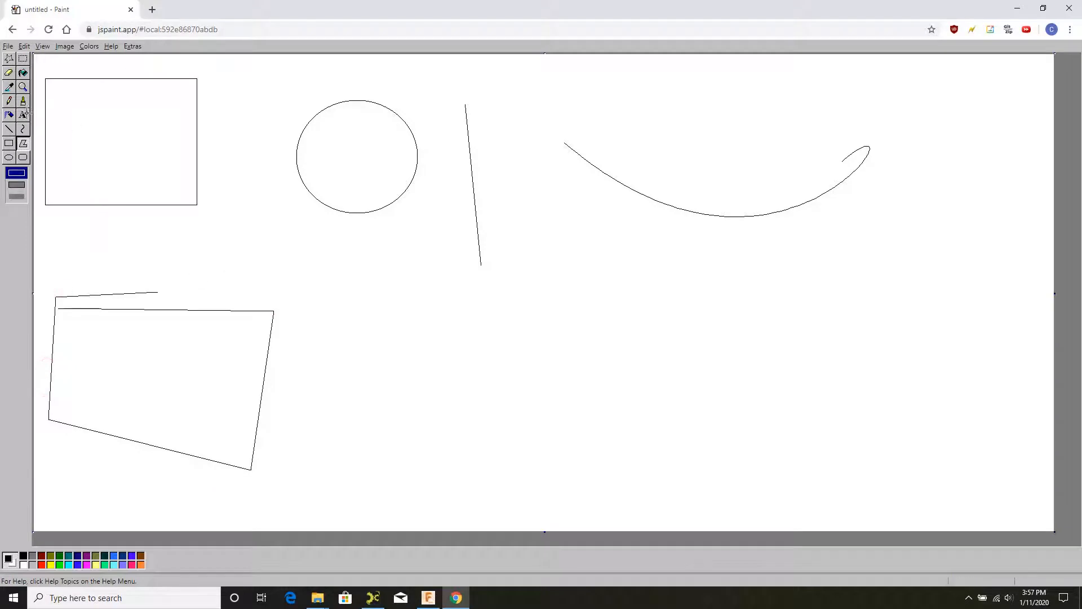
- Erase part of the rectangle's lower edge and paint a thick black zigzag brush stroke over it
left_click(9, 73)
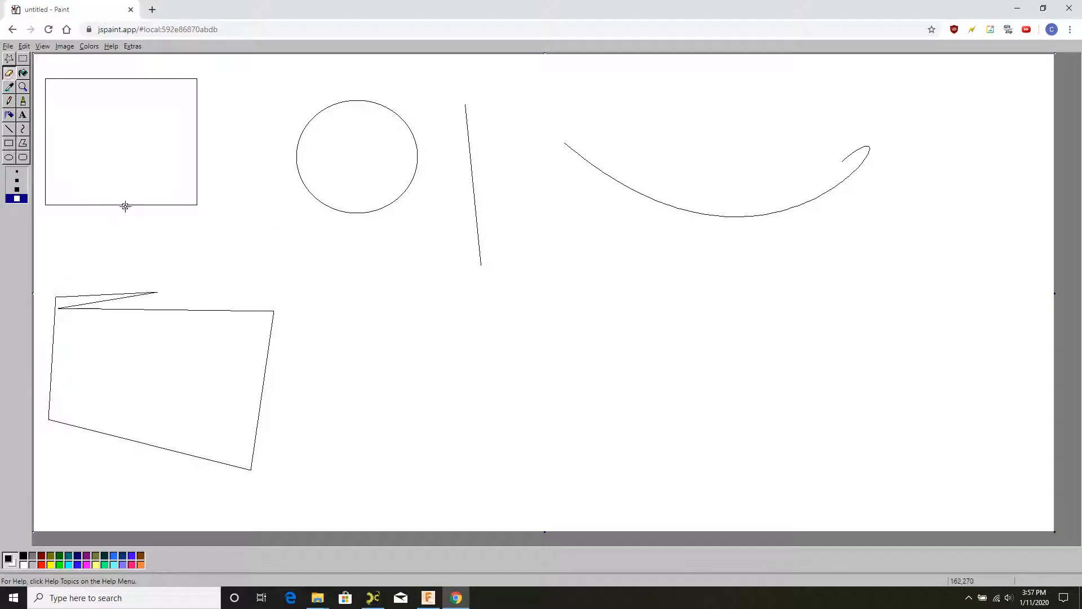
mouse_move(148, 205)
left_mouse_down()
mouse_move(53, 204)
mouse_move(71, 192)
mouse_move(136, 239)
left_mouse_up()
left_click(23, 102)
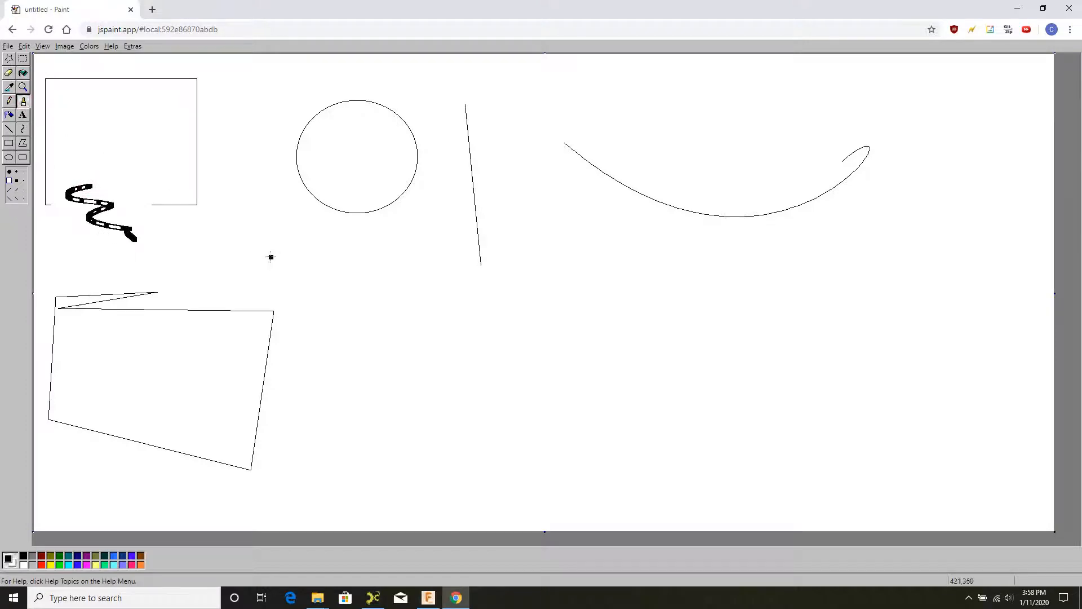
- Fill the circle with black and delete a rectangular selection covering most of the long curve
left_click(23, 73)
left_click(339, 160)
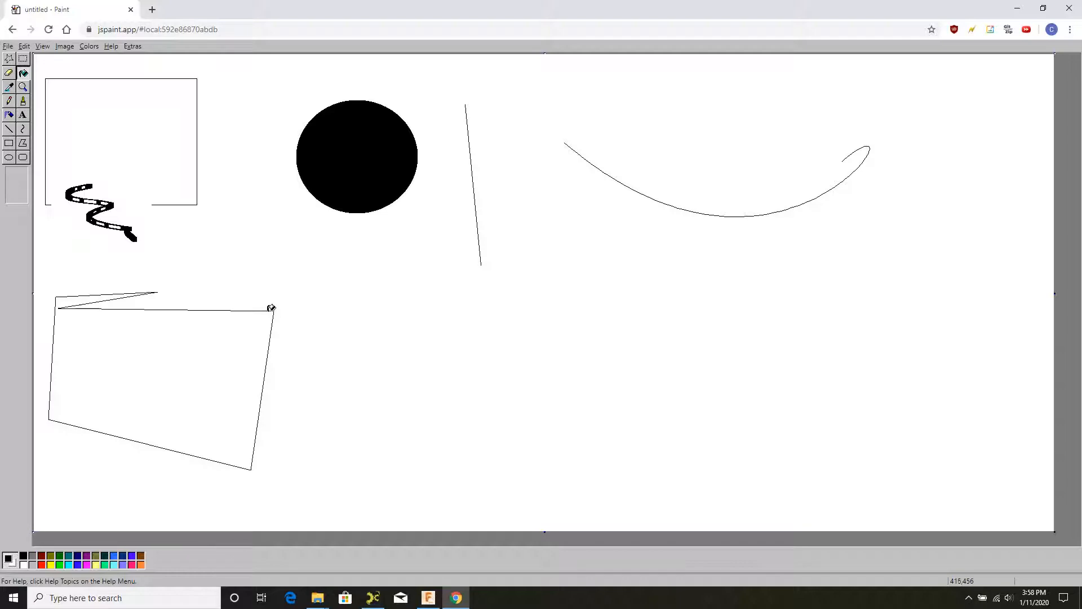
left_click(23, 58)
mouse_move(939, 101)
left_mouse_down()
mouse_move(398, 434)
mouse_move(133, 498)
mouse_move(536, 421)
mouse_move(600, 422)
left_mouse_up()
key("Delete")
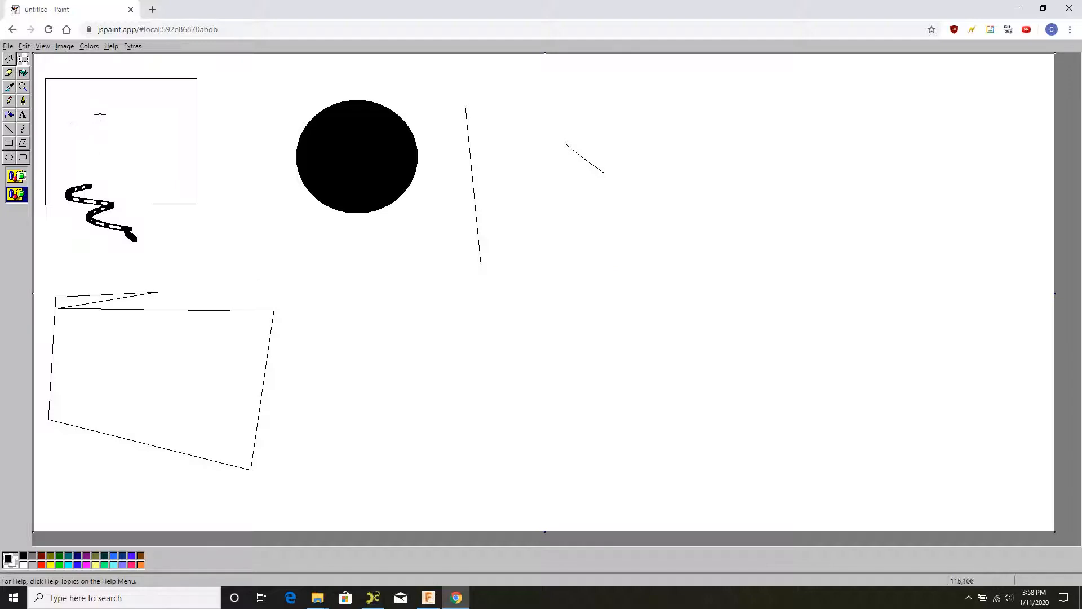
- Switch to Fusion 360 and create a new sketch on the XY origin plane
left_click(428, 597)
mouse_move(442, 258)
middle_mouse_down("shift")
mouse_move(432, 232)
mouse_move(275, 202)
middle_mouse_up("shift")
right_click(84, 228)
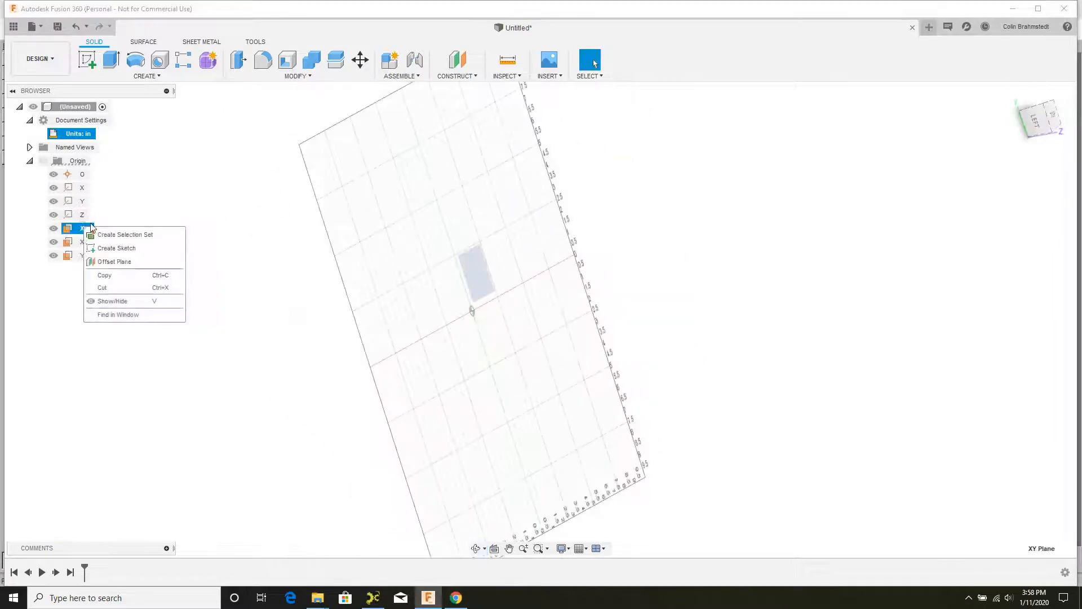
left_click(124, 247)
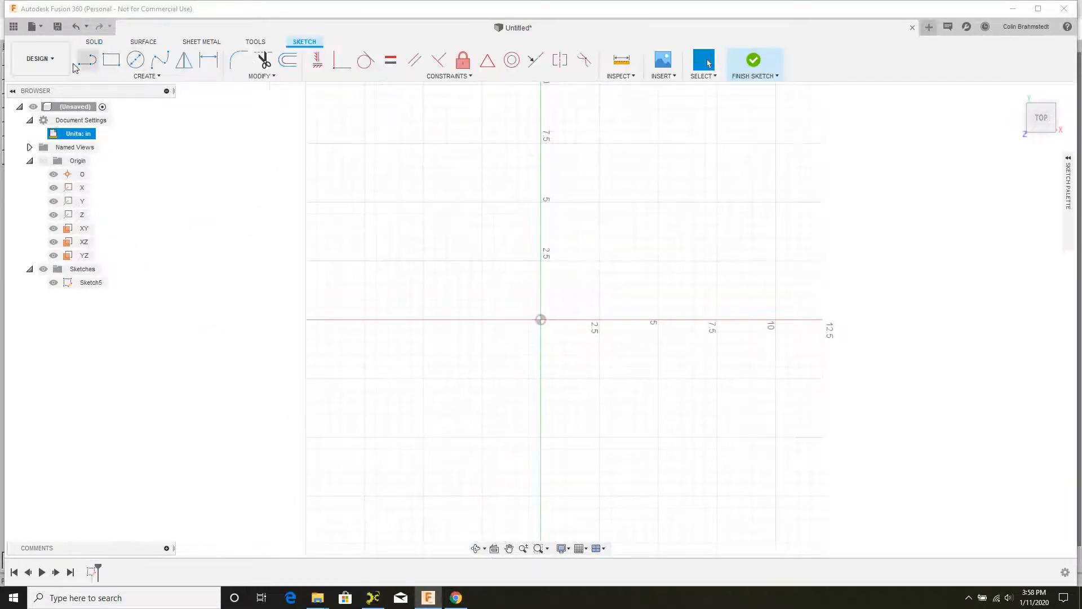
- Sketch a nearly vertical line about 9 in long down to the horizontal axis, continuing with a diagonal segment up and right
left_click(87, 59)
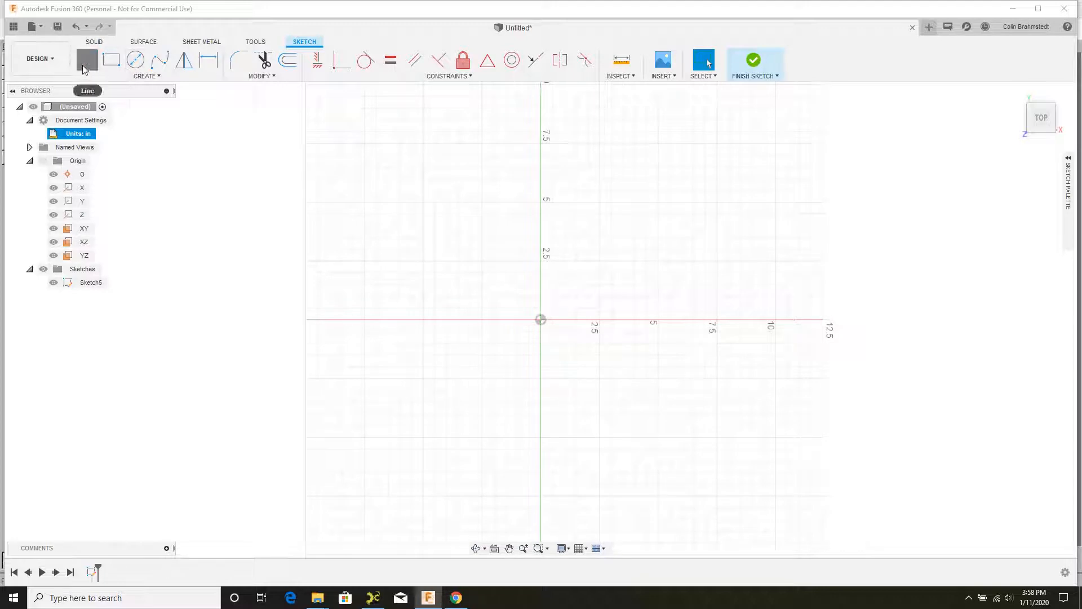
left_click(224, 108)
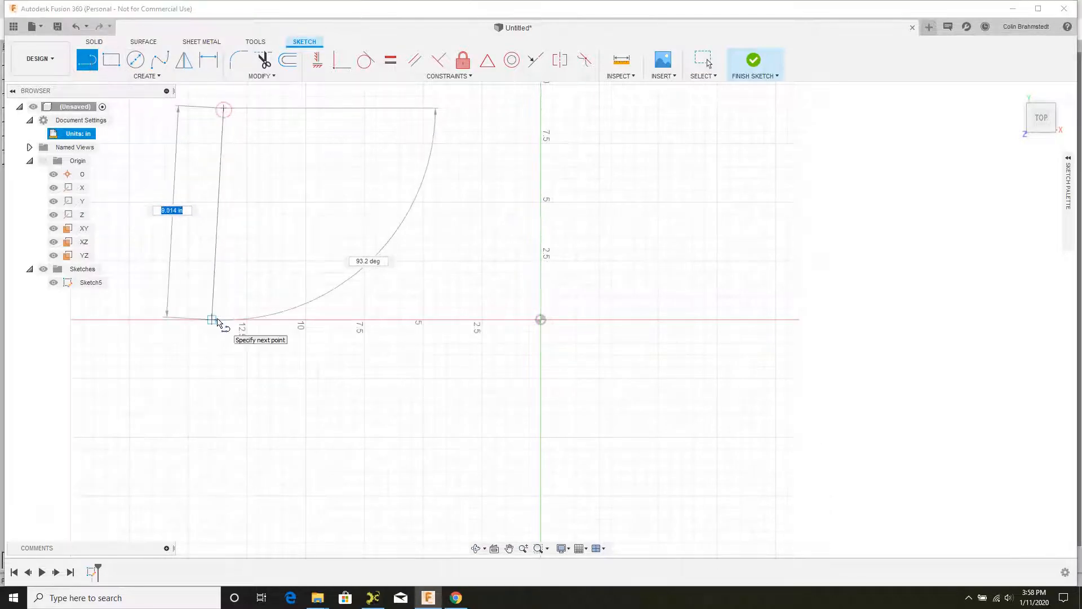
left_click(216, 319)
left_click(299, 248)
- Sketch a roughly square two-point rectangle right of the lines and a center-diameter circle to its right
key("r")
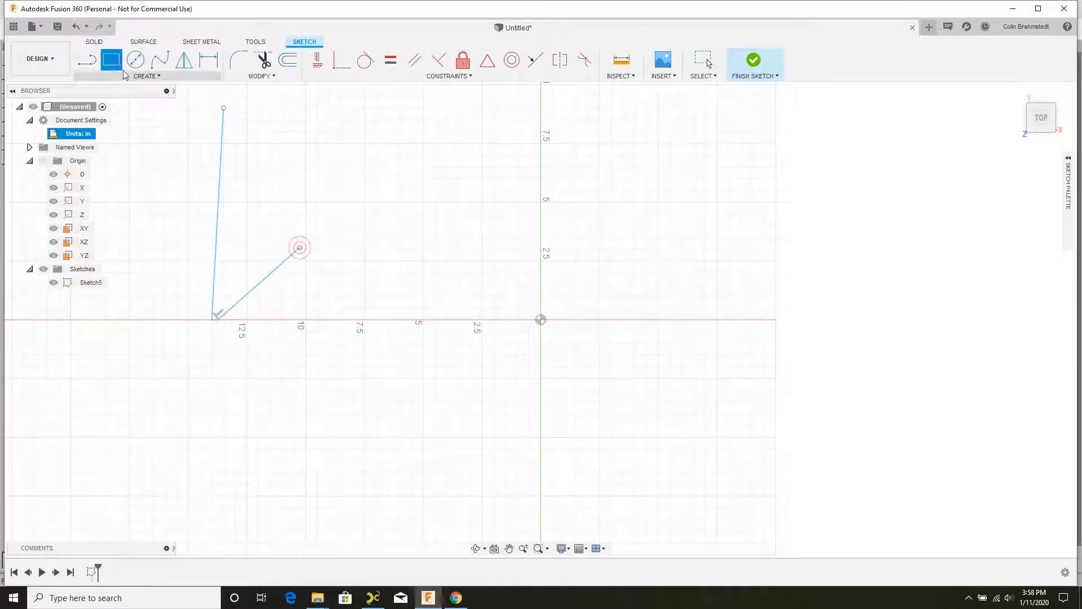
left_click(340, 120)
left_click(494, 272)
key("c")
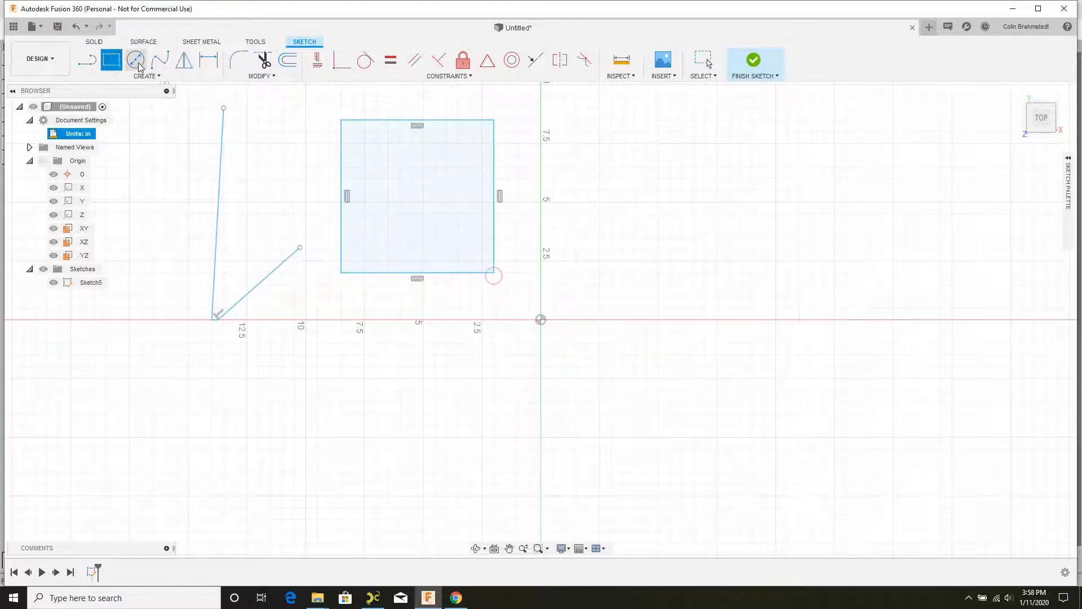
left_click(588, 141)
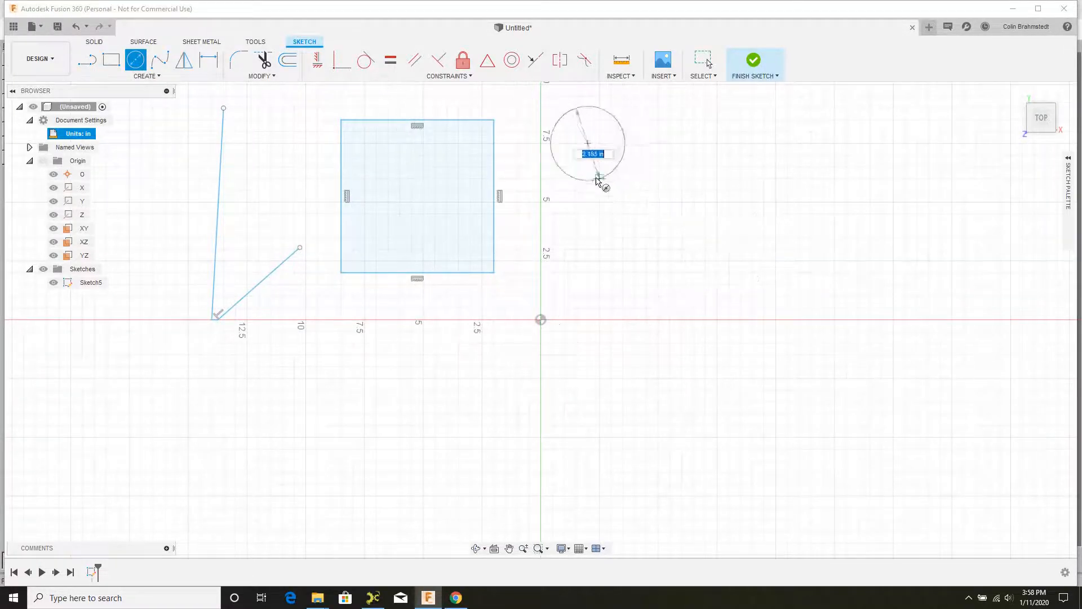
left_click(617, 195)
- Sketch a three-point fit spline bowing downward below and to the right of the circle
left_click(159, 59)
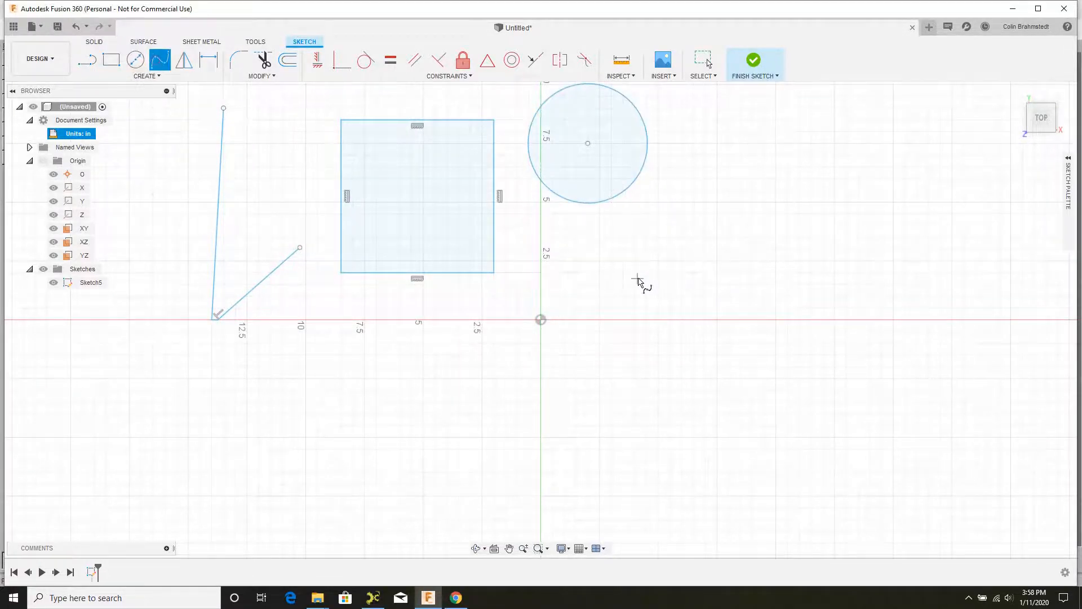
left_click(581, 255)
left_click(688, 292)
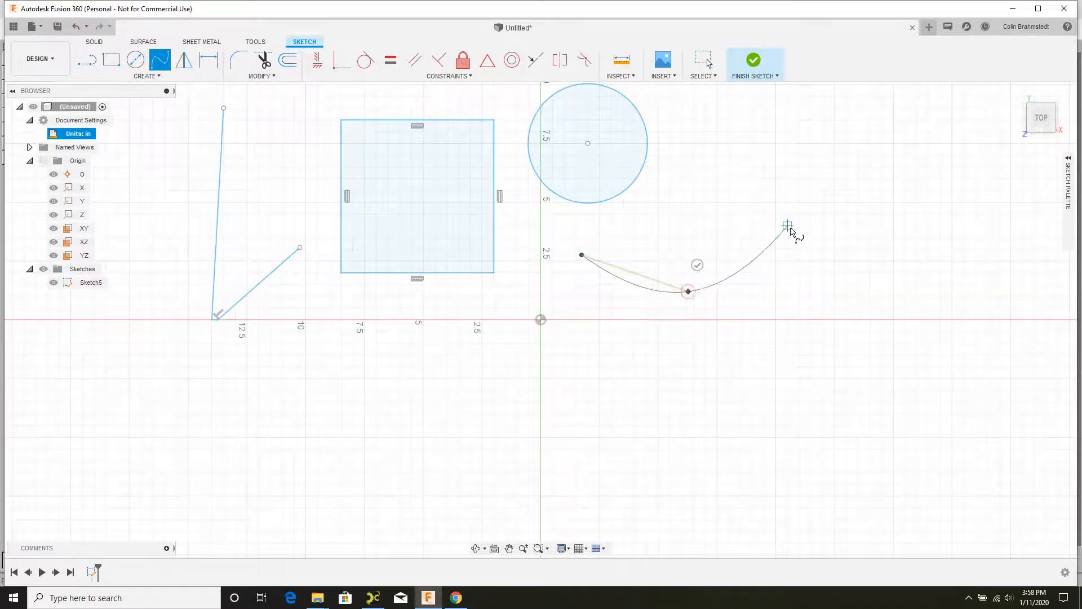
double_click(787, 227)
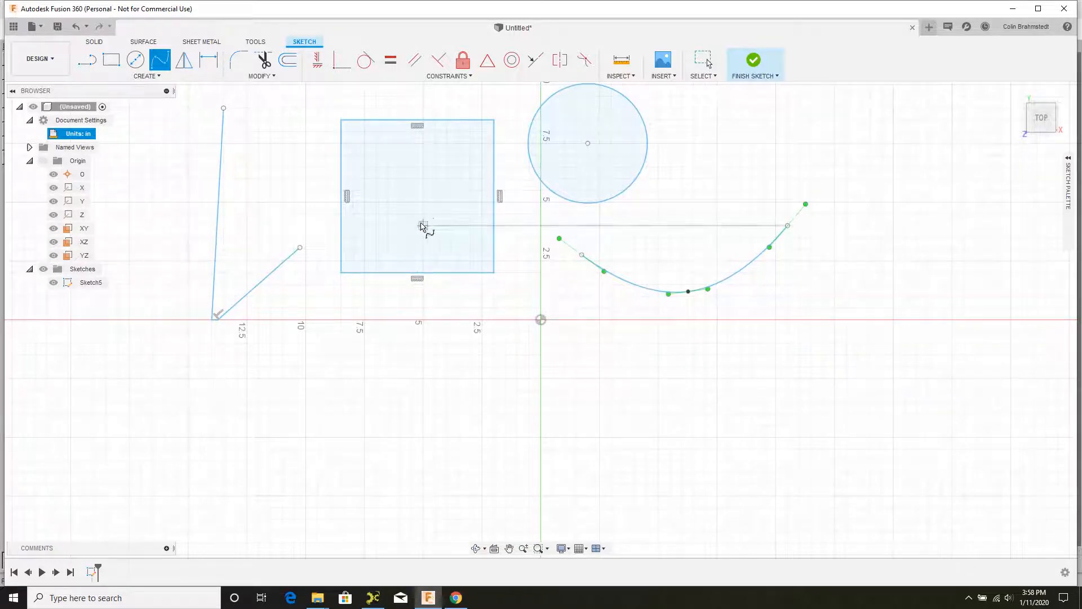
left_click(161, 76)
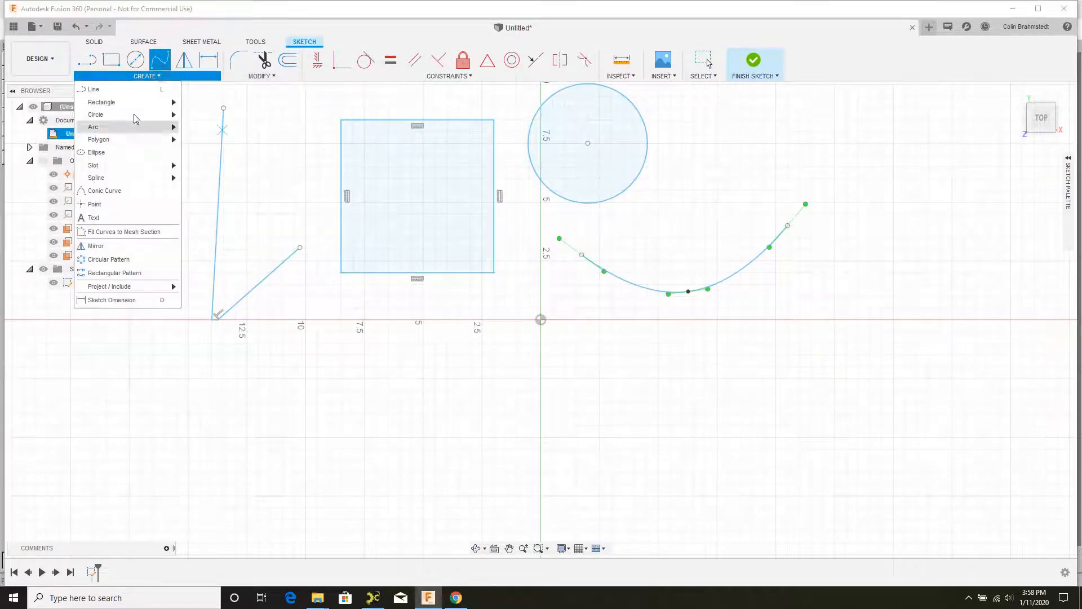
mouse_move(136, 102)
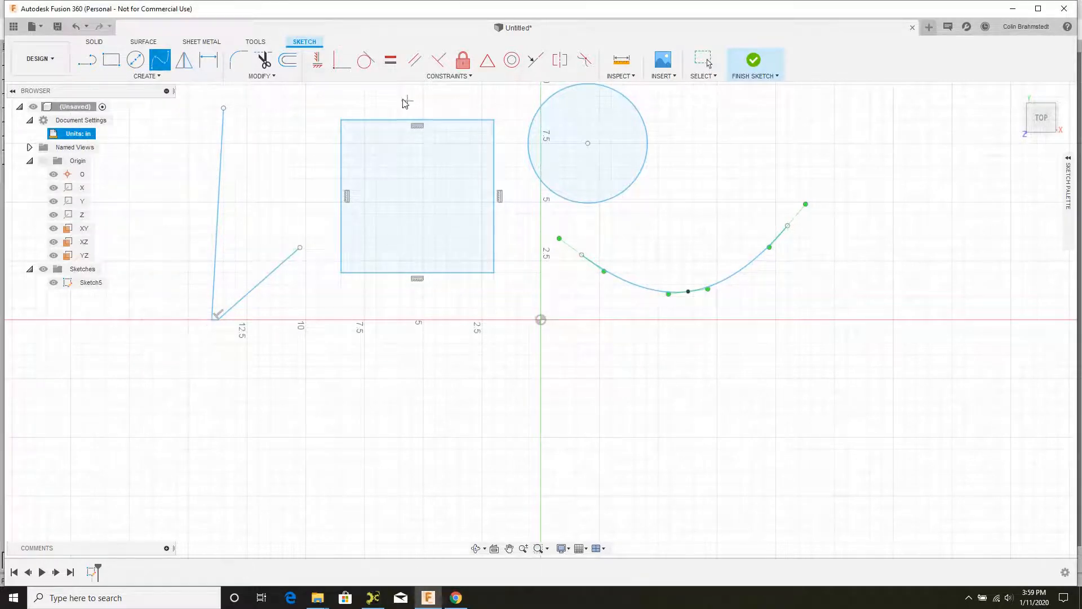
key("Escape")
- Select all the lines, the rectangle, the circle and the spline in the sketch and delete them
left_click_drag(172, 444, 896, 83)
left_click(895, 82)
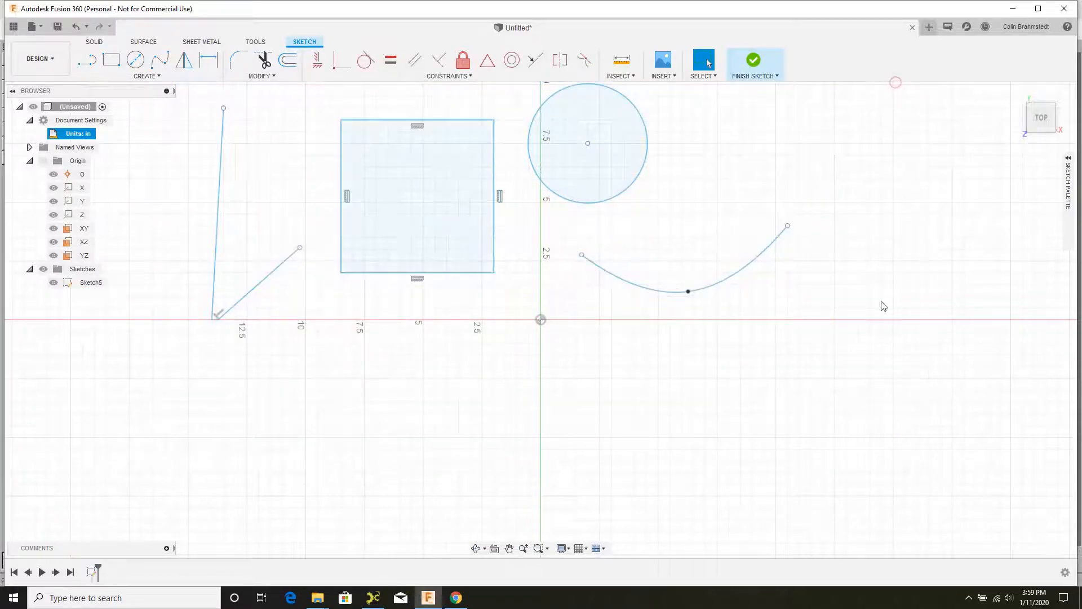
mouse_move(925, 400)
left_mouse_down()
mouse_move(763, 273)
mouse_move(214, 98)
left_mouse_up()
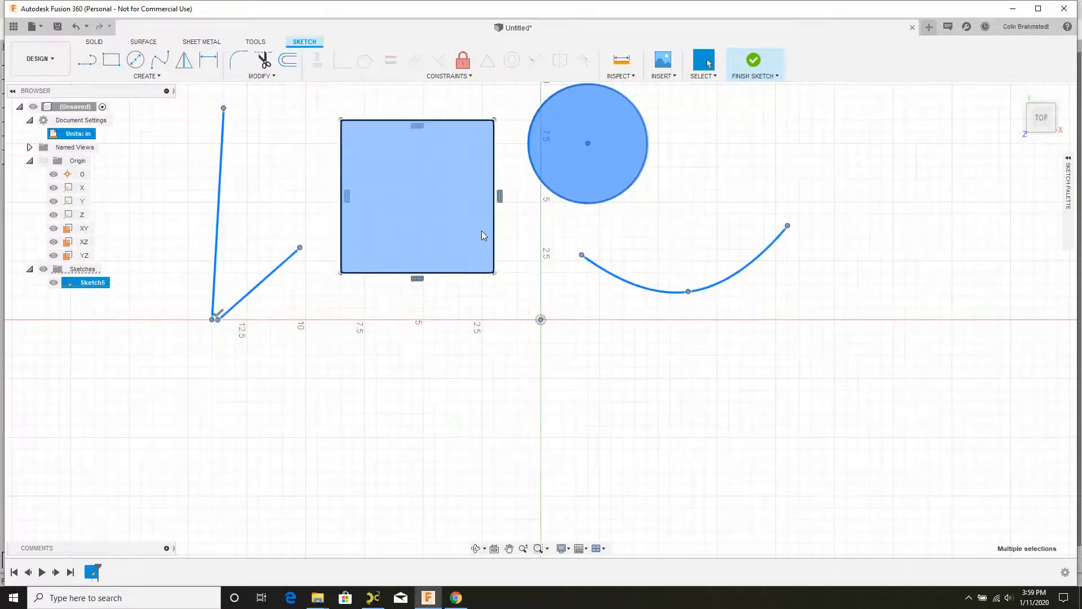
key("Delete")
- Sketch a two-point rectangle in the upper-left quadrant, left of the origin and above the horizontal axis
left_click(138, 76)
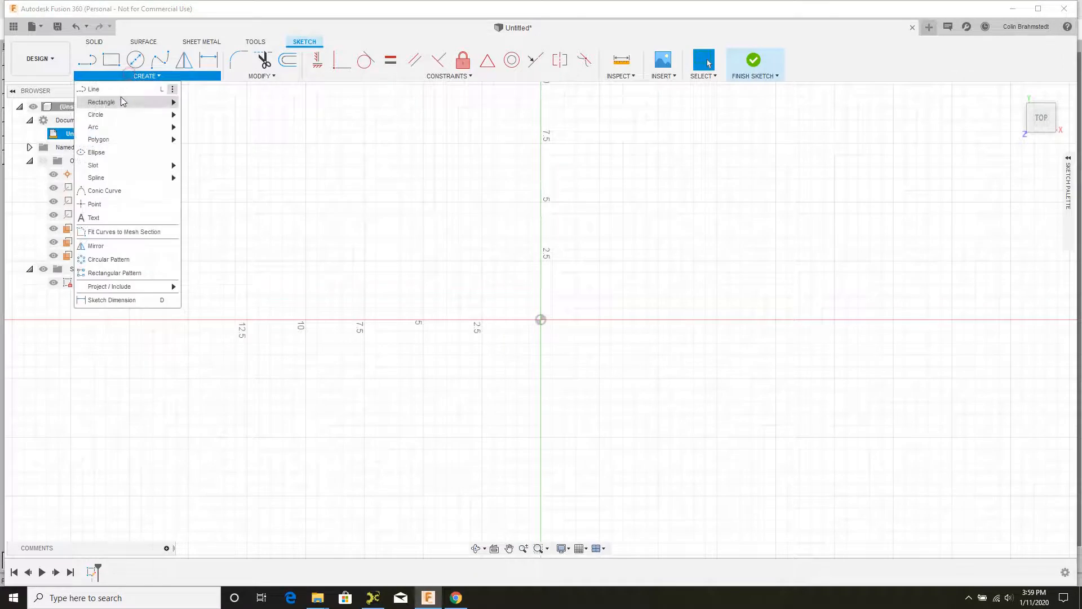
left_click(209, 107)
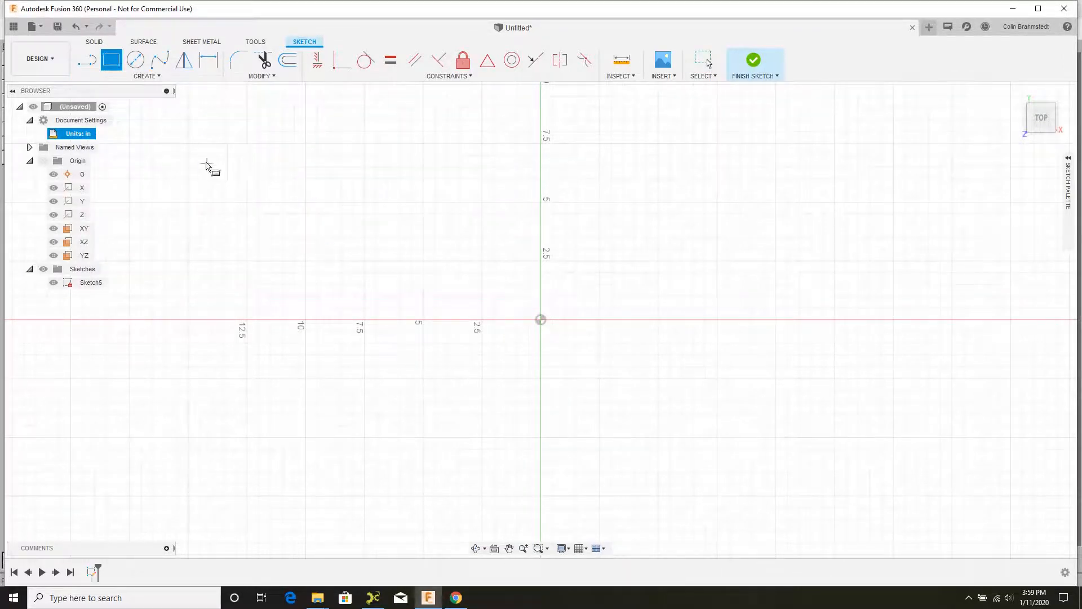
left_click(199, 120)
left_click(459, 295)
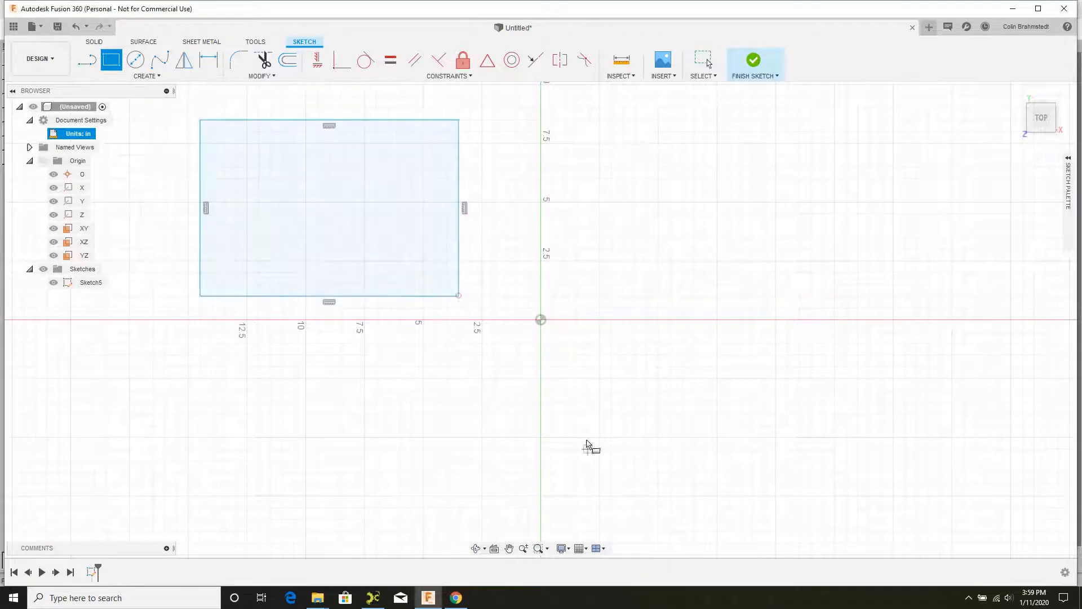
- Sketch a center rectangle about 12 in wide and 7 in high in the quadrant above and right of the origin
left_click(145, 76)
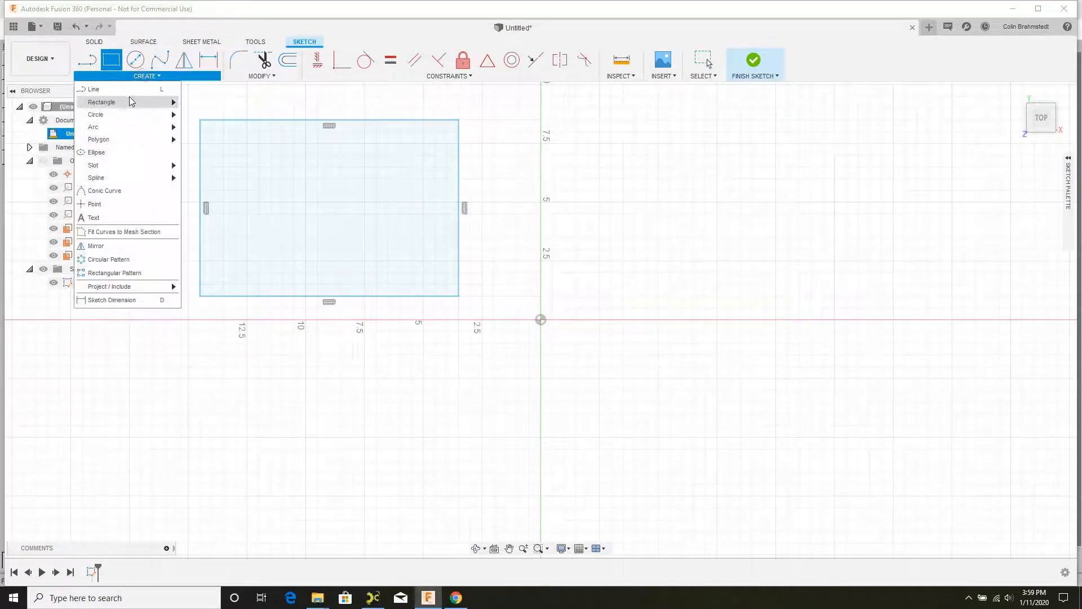
mouse_move(127, 102)
left_click(205, 117)
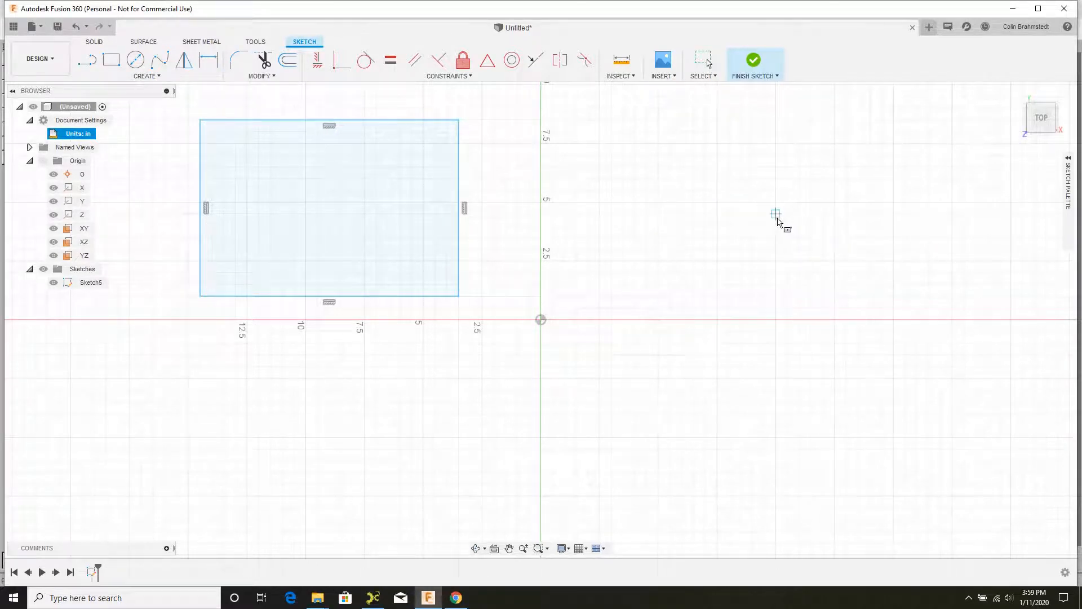
left_click(776, 213)
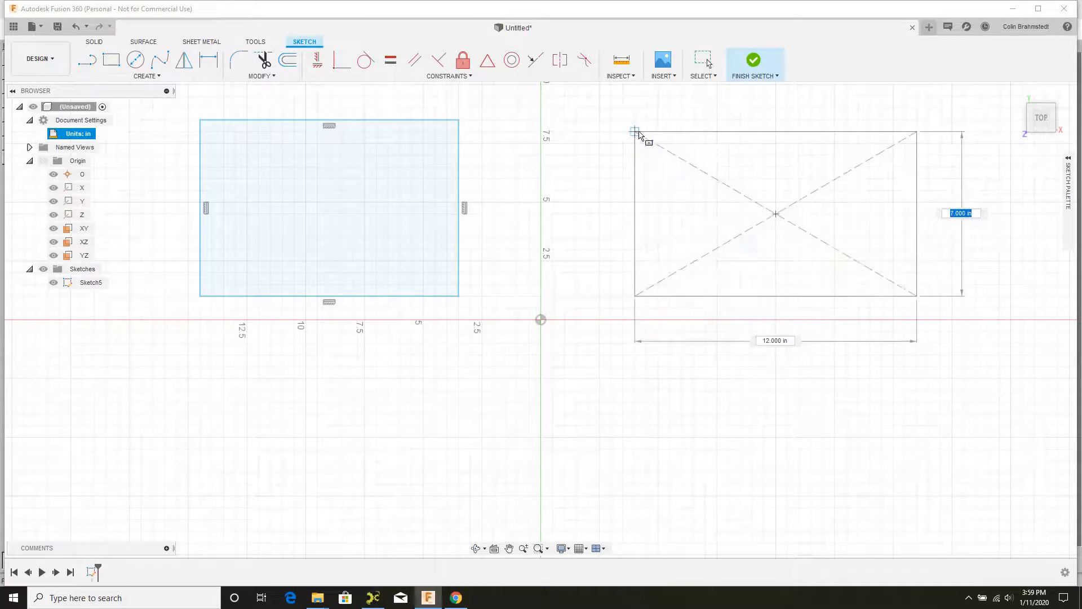
left_click(639, 133)
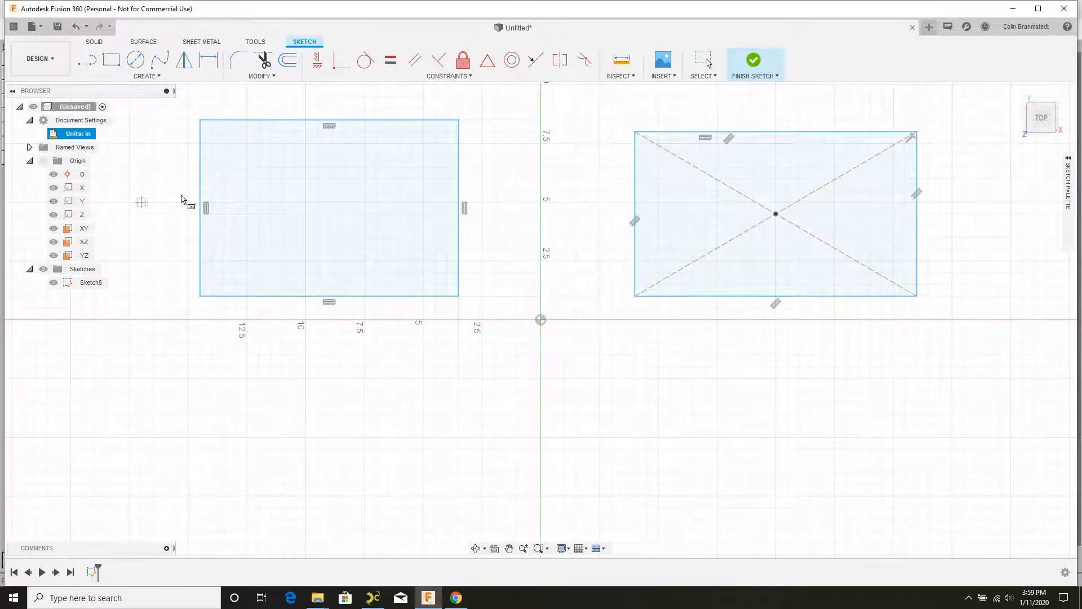
- Sketch a two-point circle about 5 in in diameter below the two-point rectangle, under the horizontal axis
left_click(140, 77)
mouse_move(113, 114)
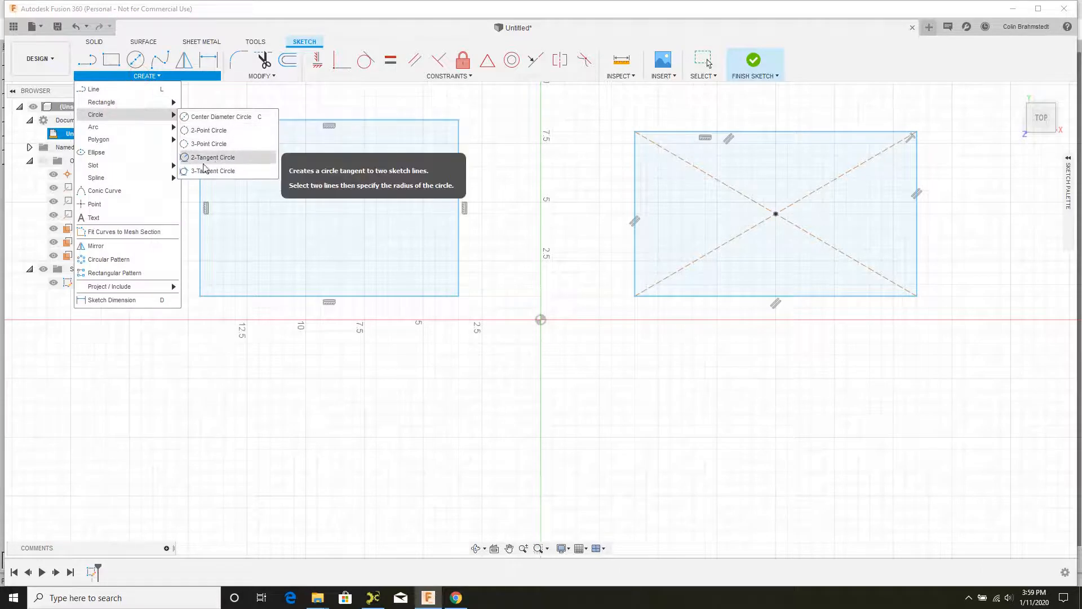
left_click(224, 131)
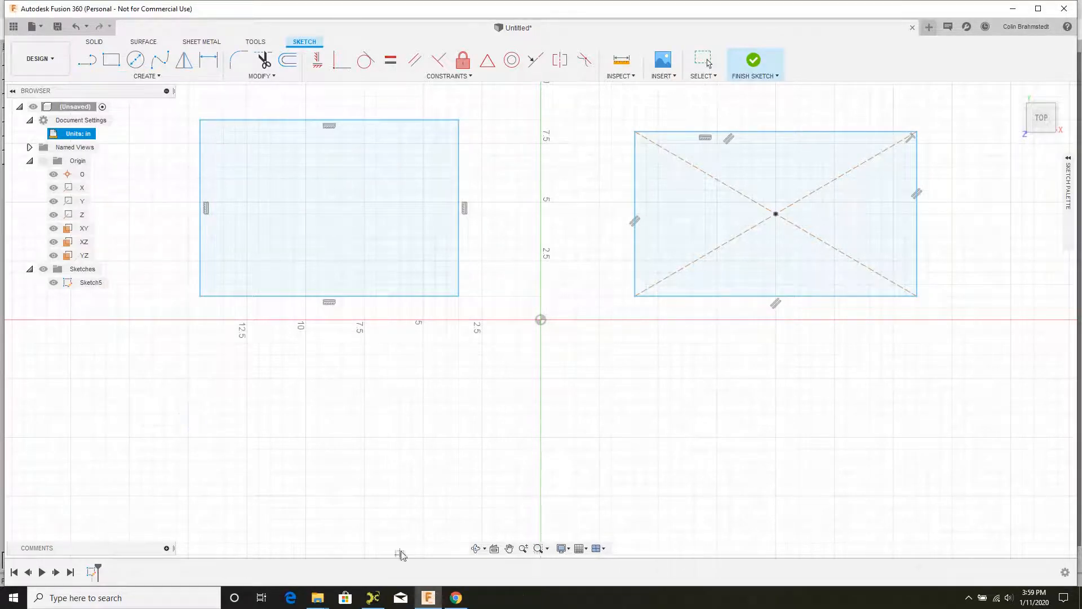
left_click(188, 436)
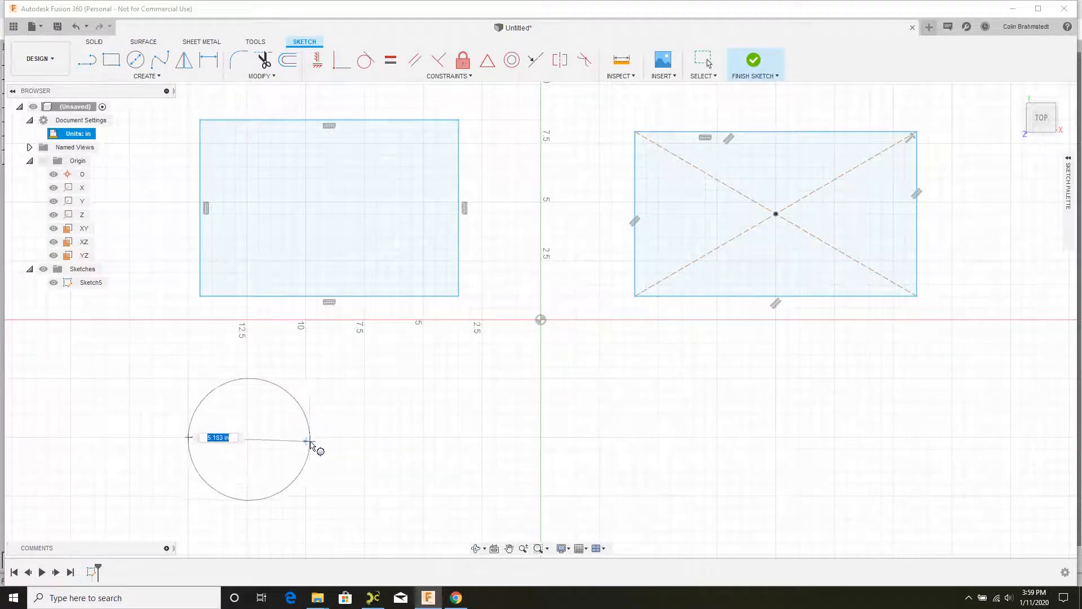
left_click(309, 441)
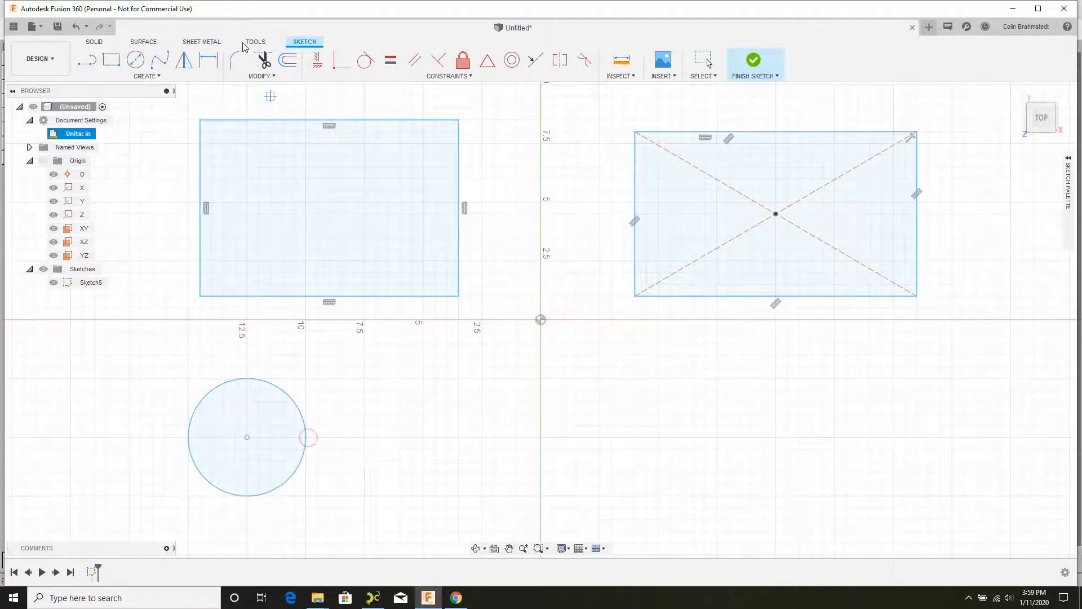
- Sketch a center diameter circle about 6 in in diameter to the right of the first circle, level with it
left_click(146, 76)
mouse_move(137, 120)
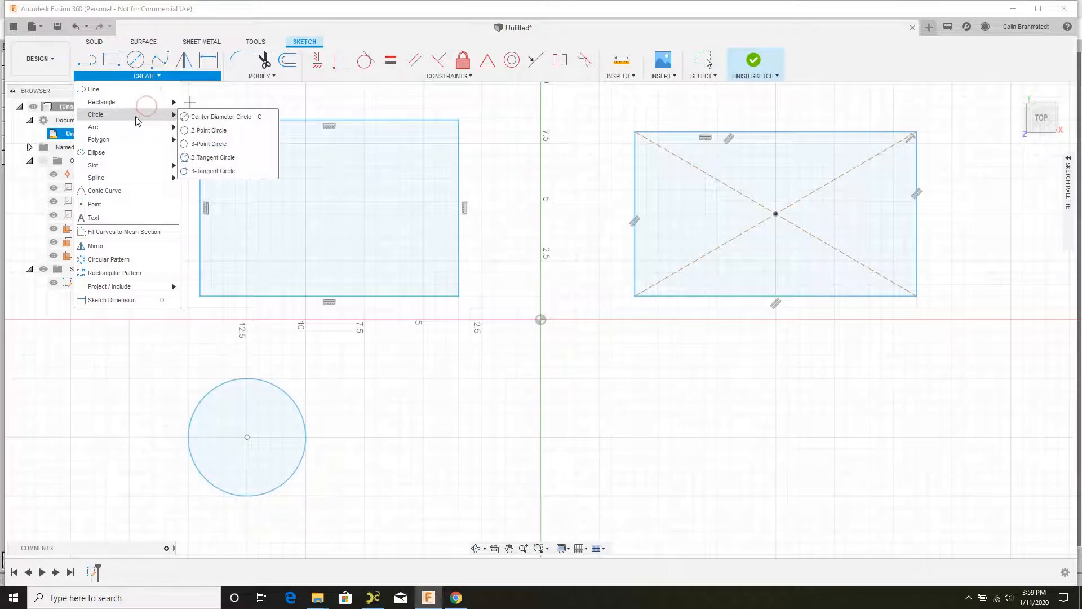
left_click(231, 116)
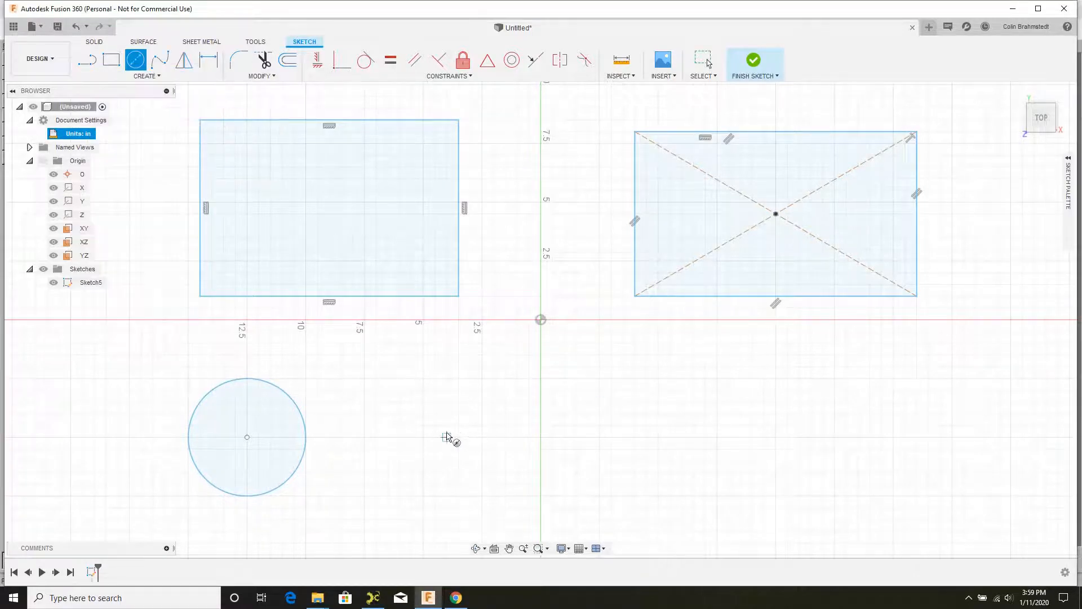
left_click(482, 437)
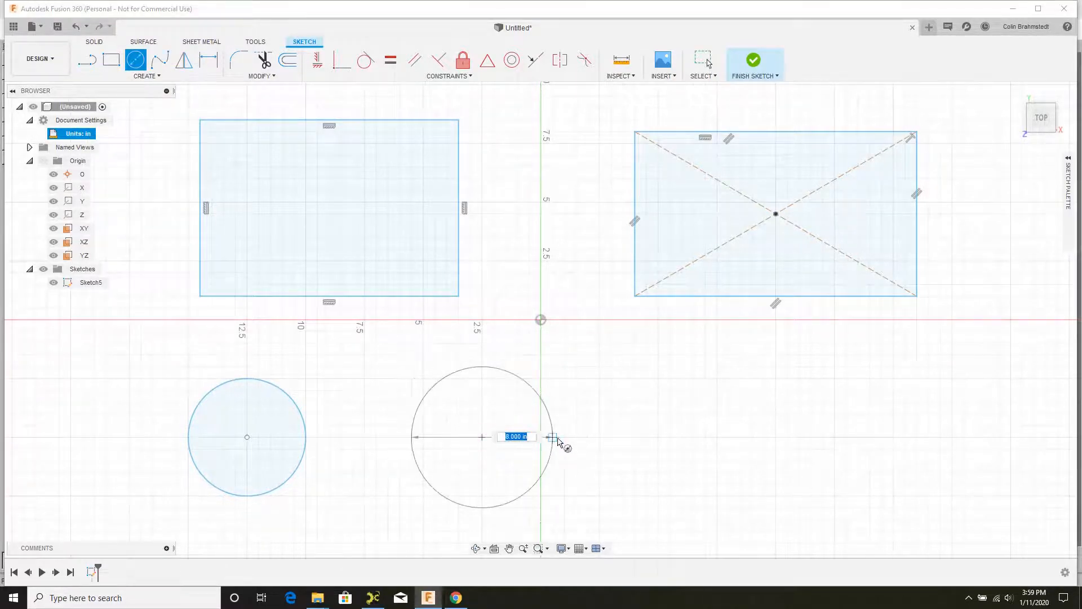
left_click(552, 438)
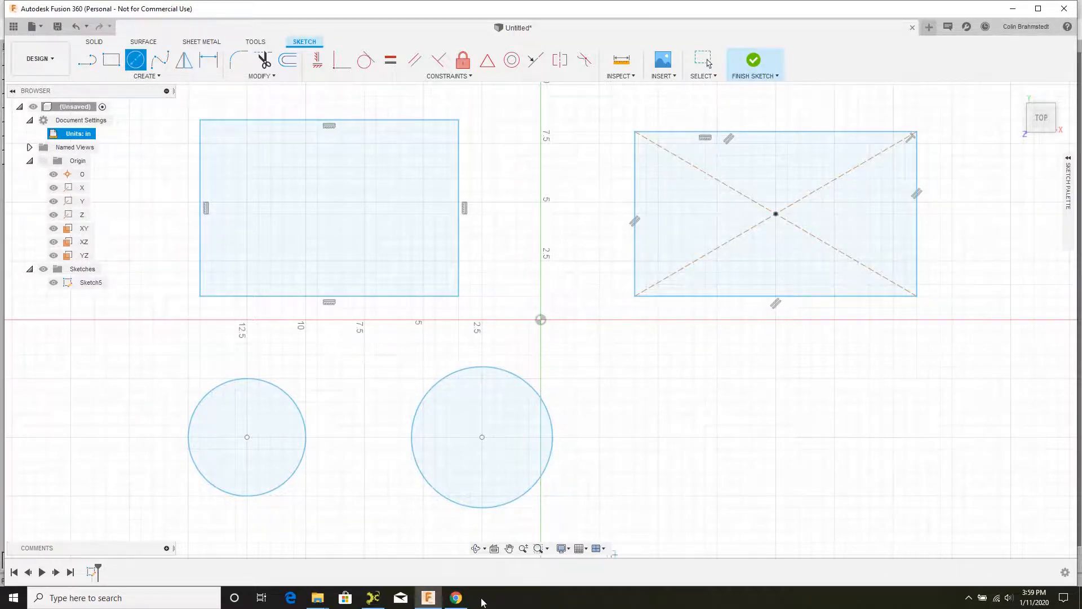
- Switch to Paint in the browser, select the whole drawing and delete it to clear the canvas
left_click(456, 597)
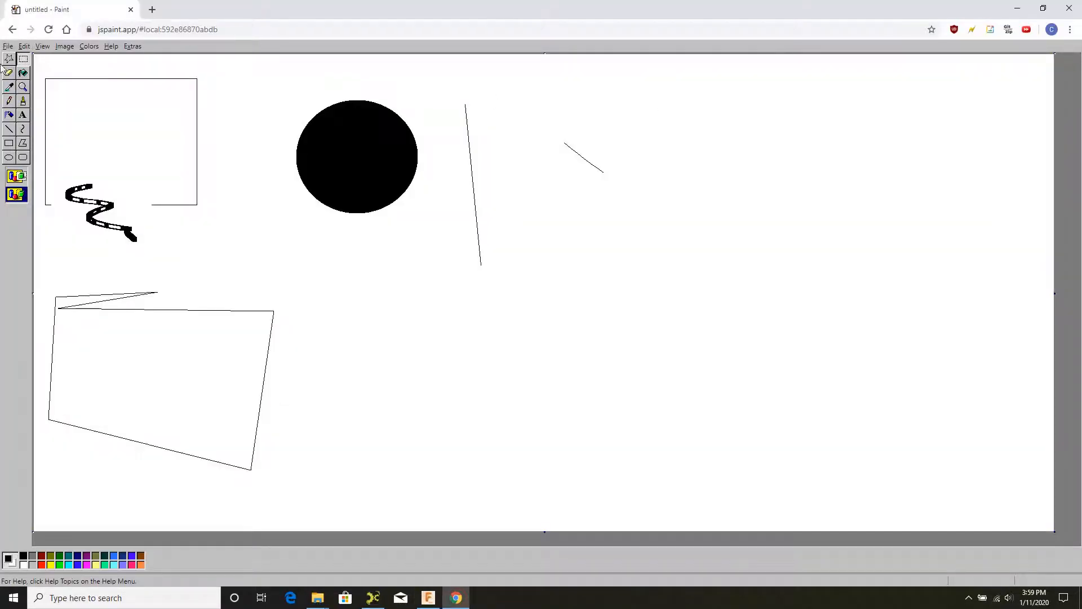
left_click_drag(770, 63, 25, 515)
key("Delete")
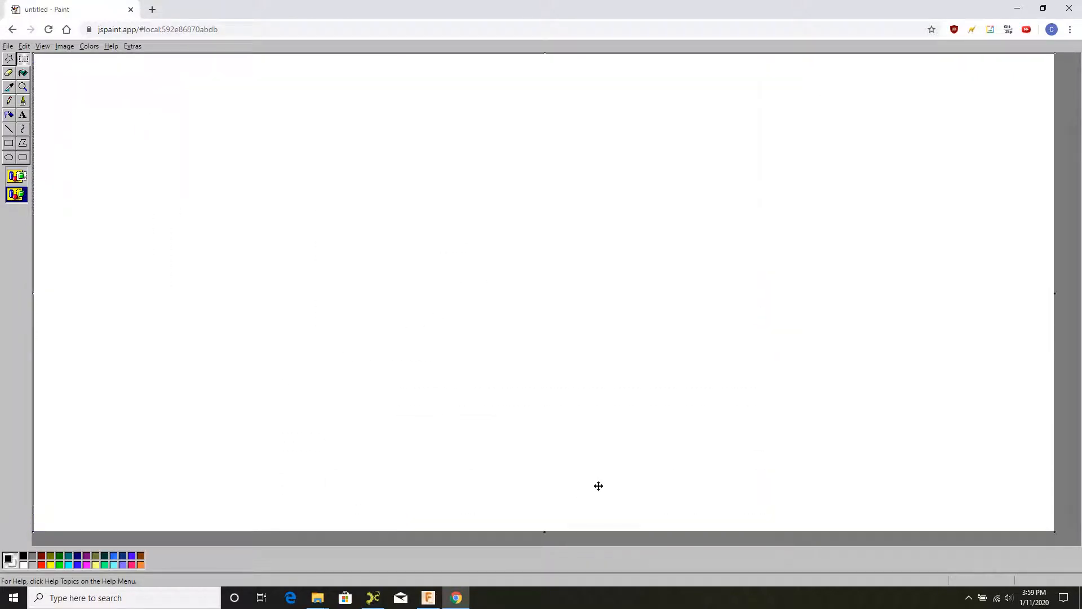
- Draw a large outlined circle as a face in the middle of the canvas, with a small upright oval as its left eye
left_click(9, 159)
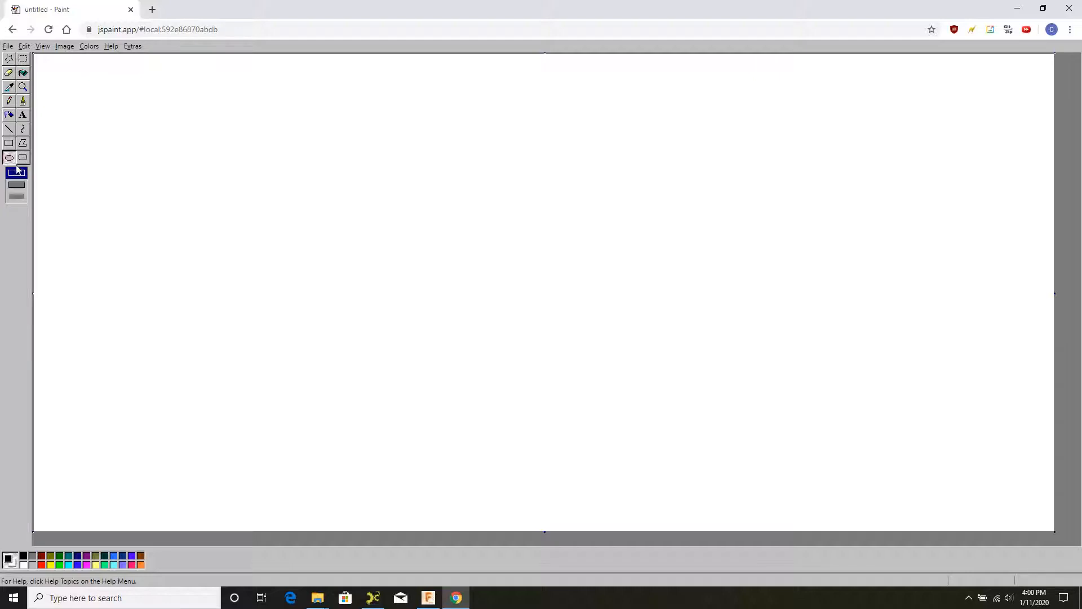
left_click_drag(316, 116, 698, 489)
left_click_drag(427, 218, 446, 254)
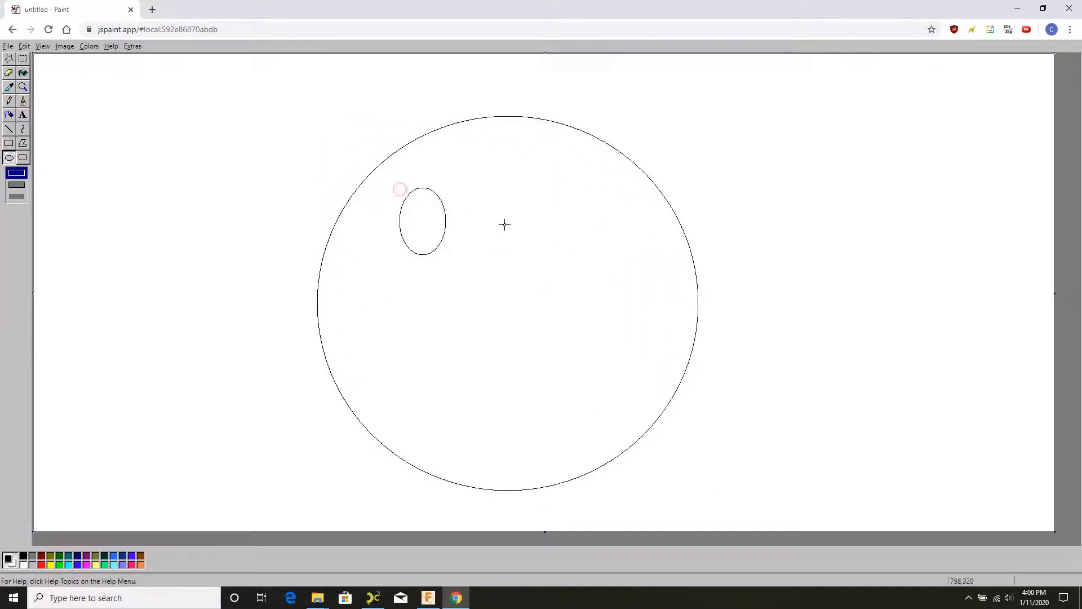
left_click_drag(544, 181, 591, 262)
left_click(23, 130)
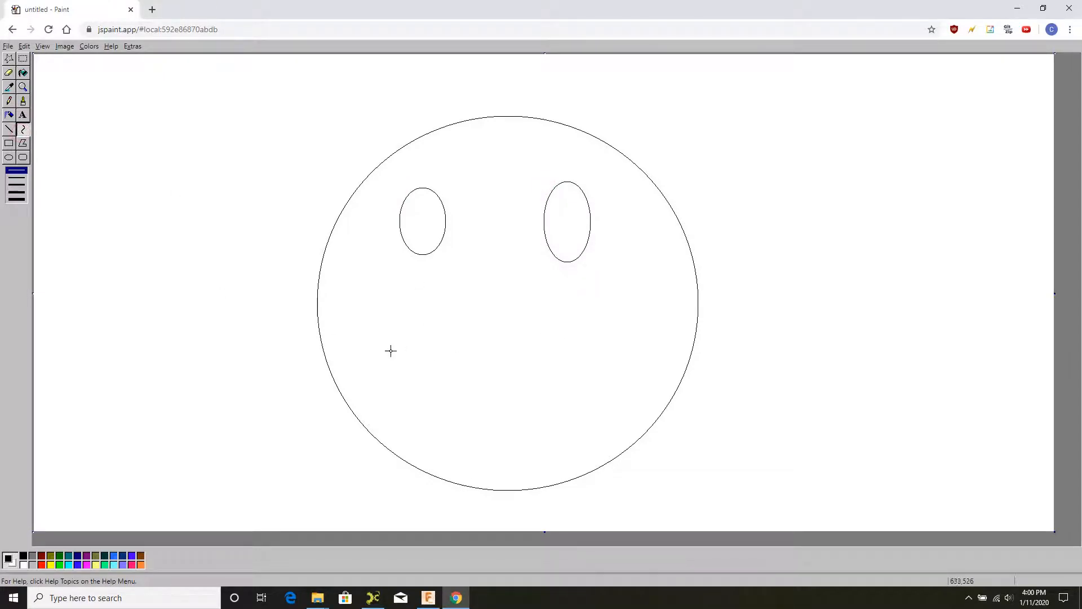
left_click_drag(392, 345, 517, 438)
key("ctrl+z")
key("ctrl+z")
- Draw a roundish outlined ellipse as the face's right eye, level with the left eye
left_click(9, 158)
left_click_drag(545, 183, 609, 258)
- Draw a smiling mouth on the face from a downward-bowing curve, closed by a straight horizontal line between its ends
left_click(23, 130)
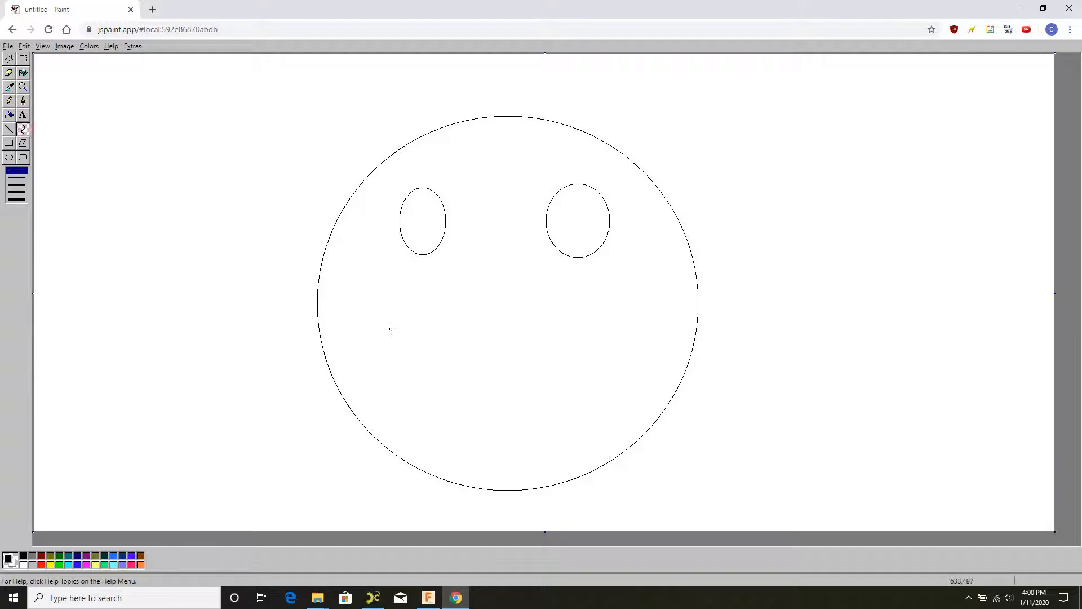
left_click_drag(391, 329, 622, 329)
left_click_drag(501, 331, 566, 472)
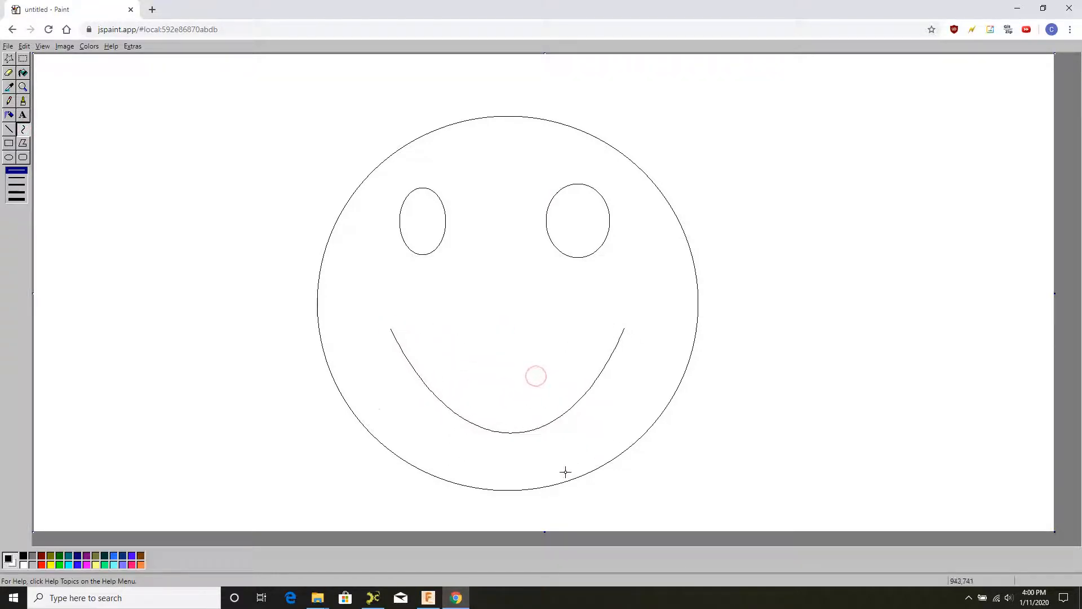
left_click(9, 129)
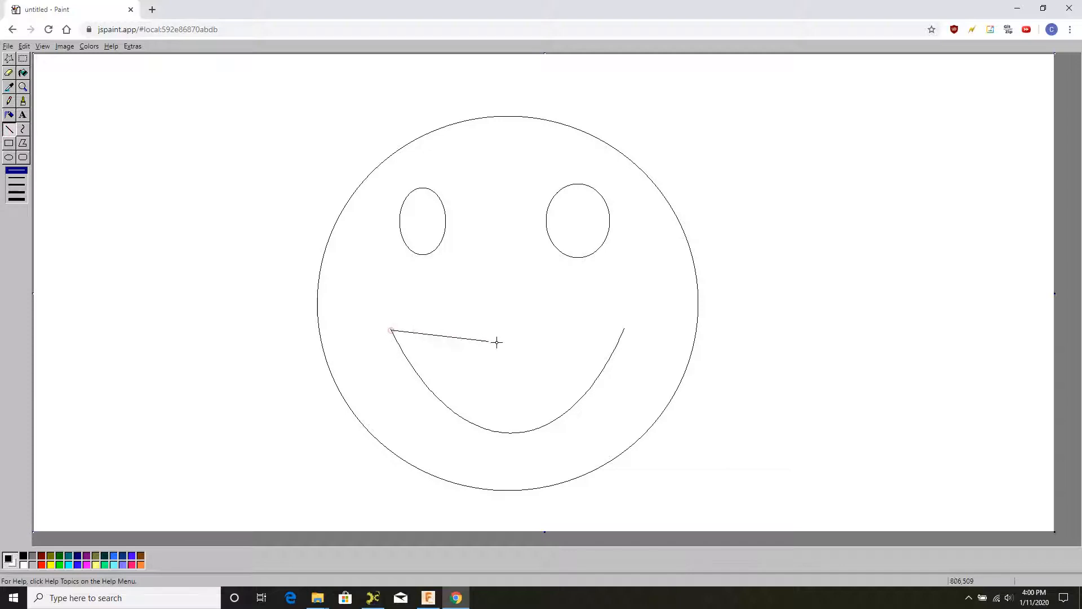
left_click_drag(497, 342, 626, 329)
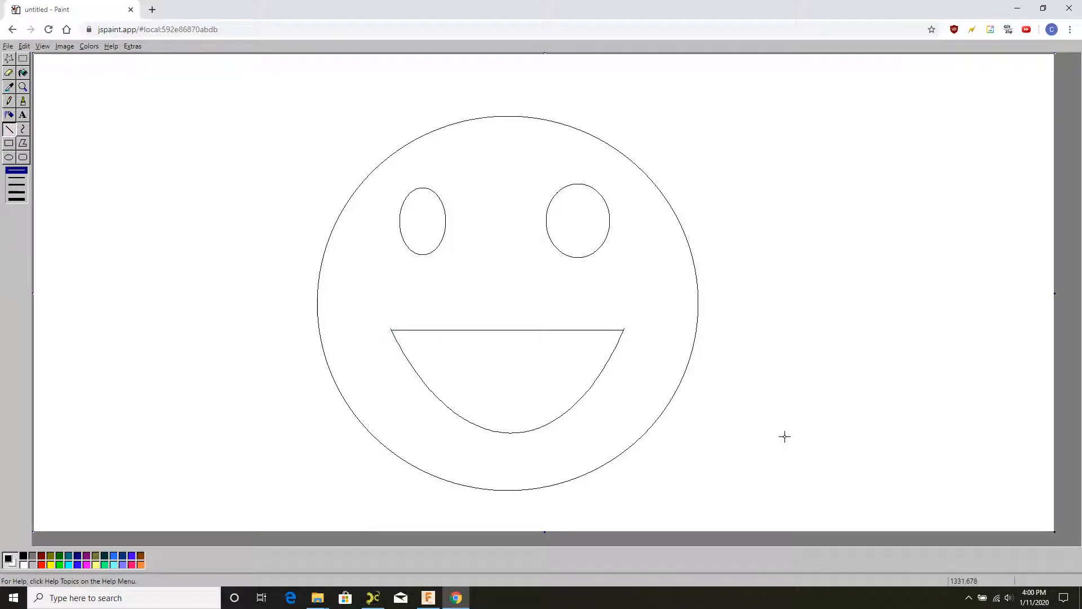
- Switch back to Fusion 360, leave the circle command and delete both rectangles and both circles from the sketch
left_click(428, 597)
key("Escape")
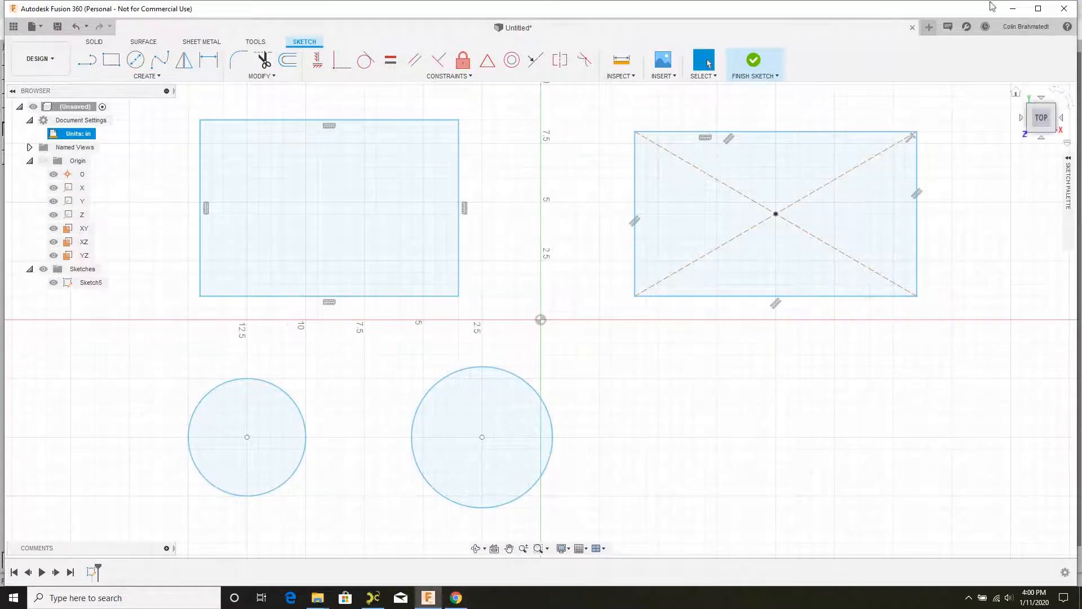
mouse_move(961, 91)
left_mouse_down()
mouse_move(350, 459)
mouse_move(169, 524)
left_mouse_up()
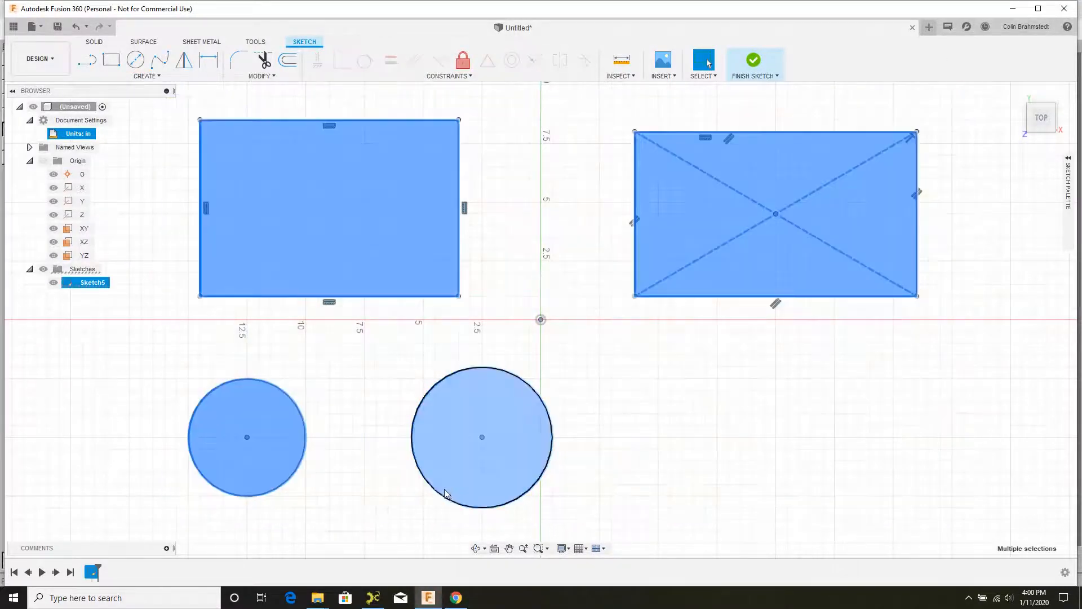
key("Delete")
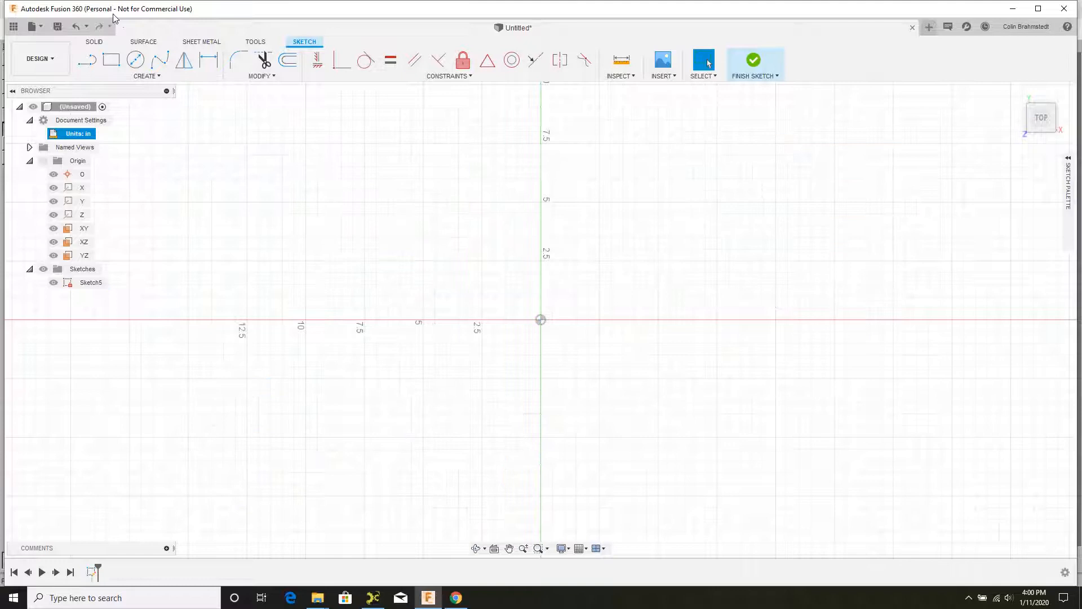
- Sketch a center diameter circle about 17 in in diameter, centered on the origin, as the face outline
left_click(135, 59)
left_click(540, 320)
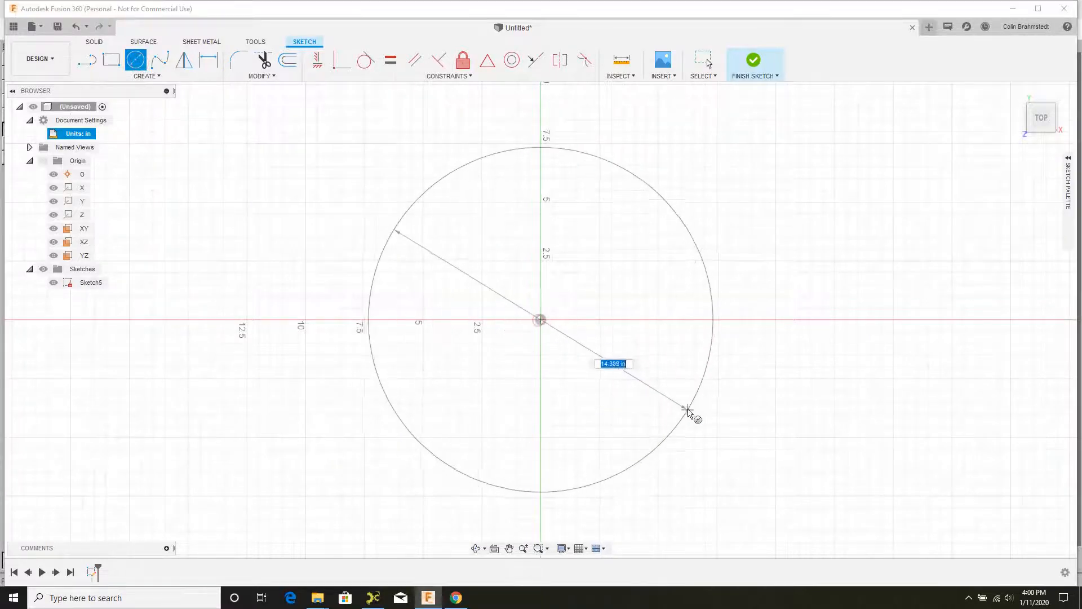
left_click(743, 329)
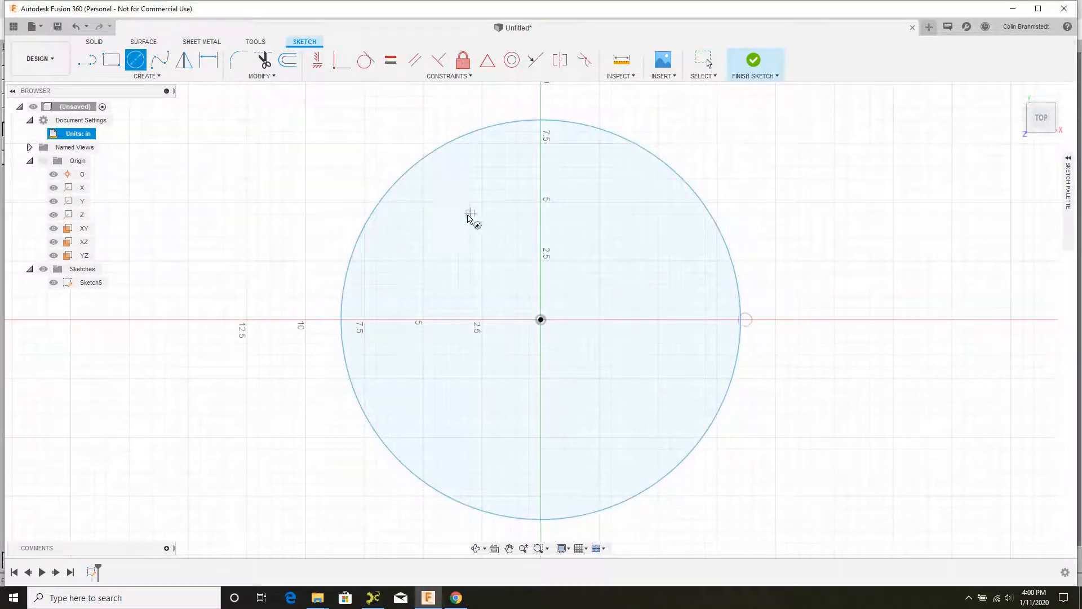
- Sketch two small center diameter circles as eyes in the upper half of the face, with their centers level about 5 in above the origin
left_click(468, 200)
left_click(493, 232)
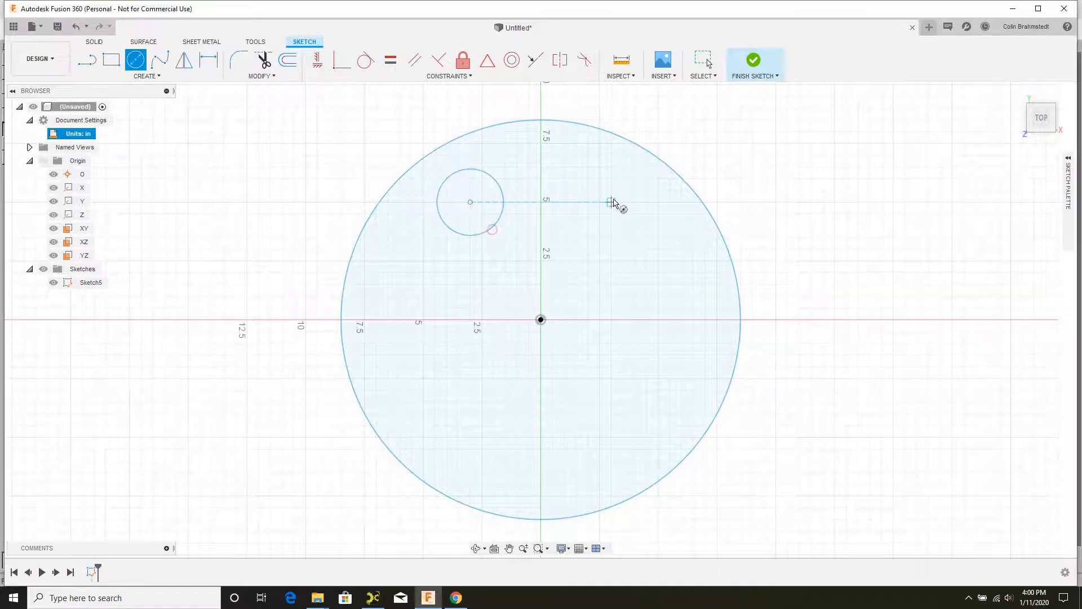
left_click(623, 203)
left_click(642, 227)
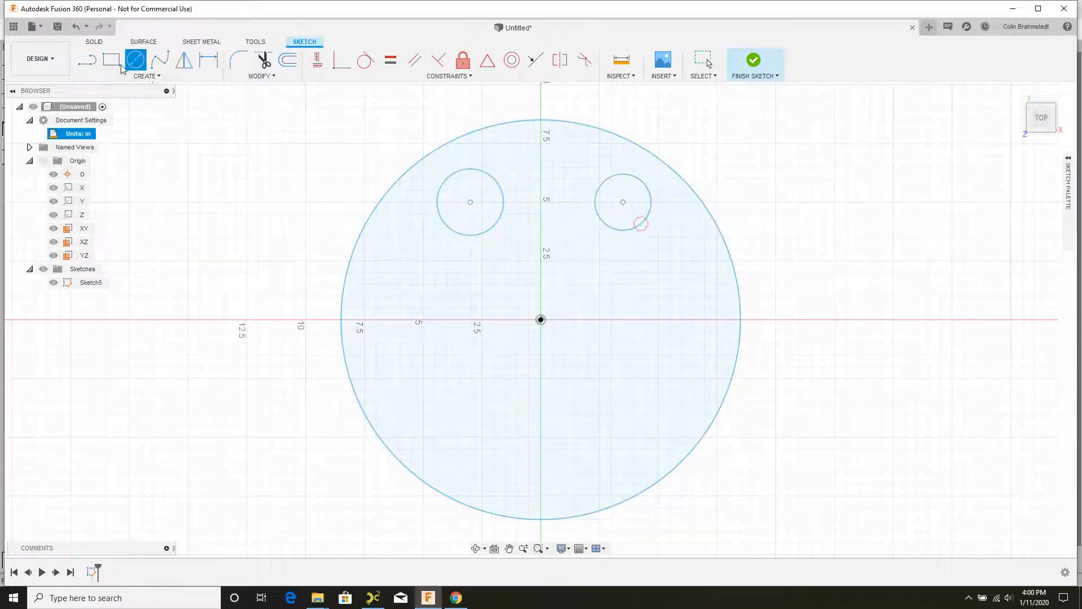
- Sketch a three-point fit spline bowing downward in the lower half of the face, with its lowest point on the vertical axis
left_click(160, 59)
left_click(434, 402)
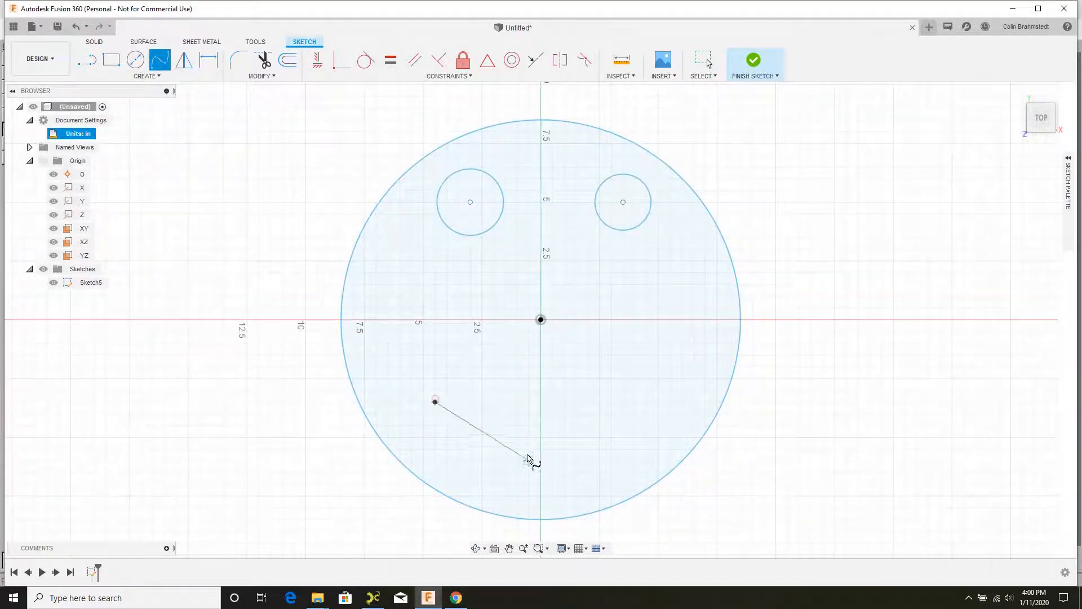
left_click(541, 471)
left_click(663, 402)
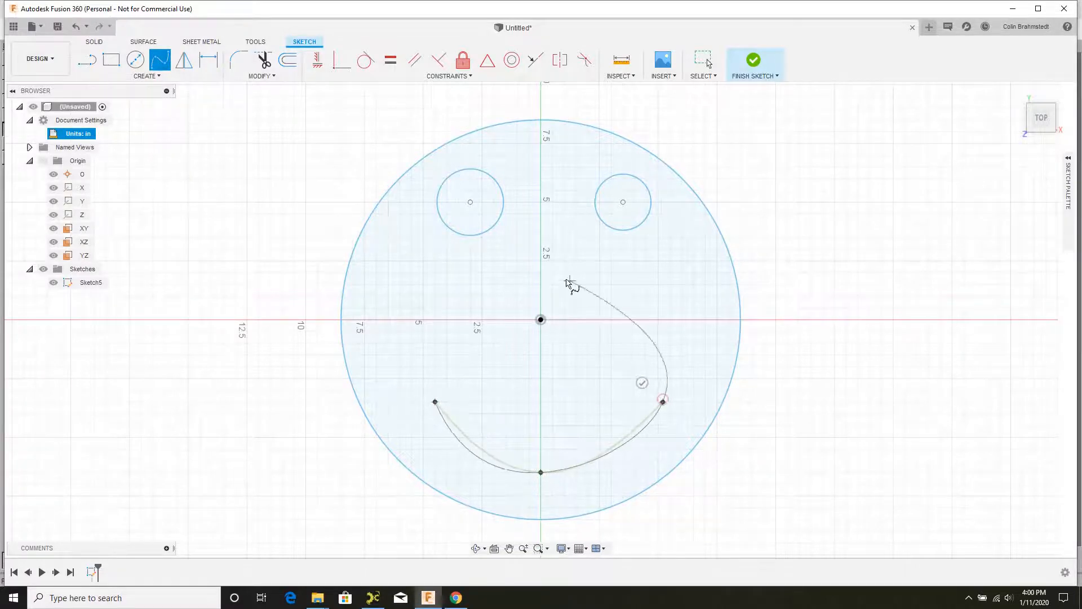
left_click(663, 402)
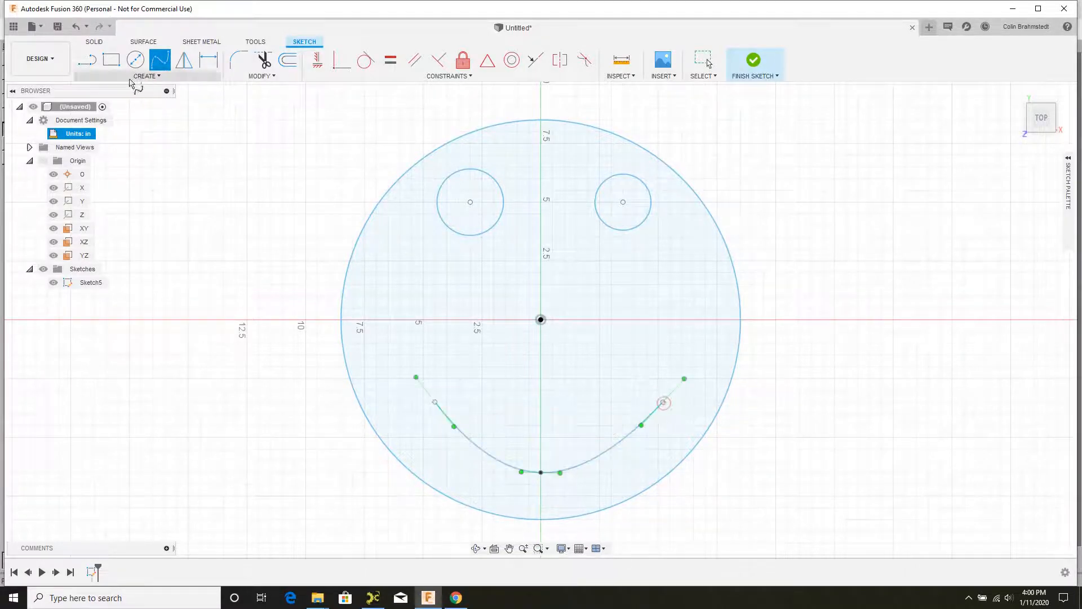
- Close the mouth with a horizontal line between the two endpoints of the spline, and exit the Line command
left_click(98, 77)
left_click(90, 64)
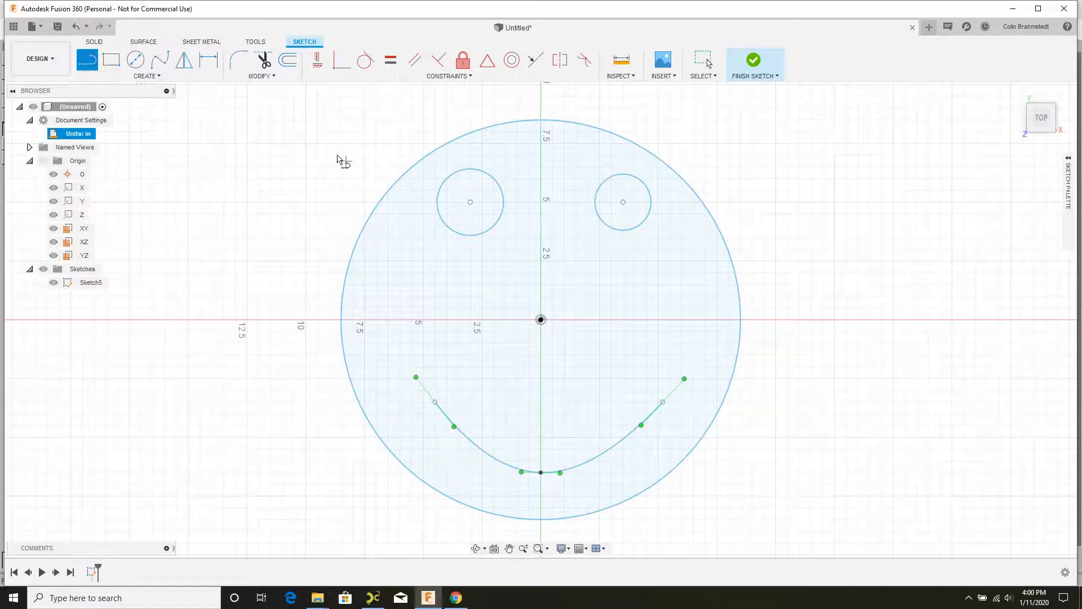
left_click(434, 402)
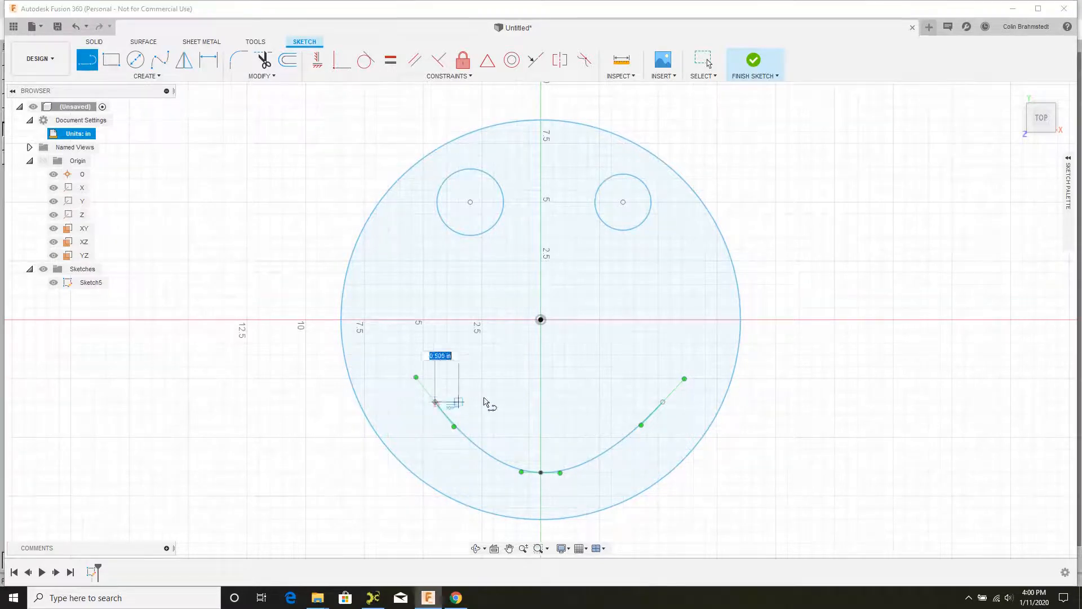
double_click(663, 401)
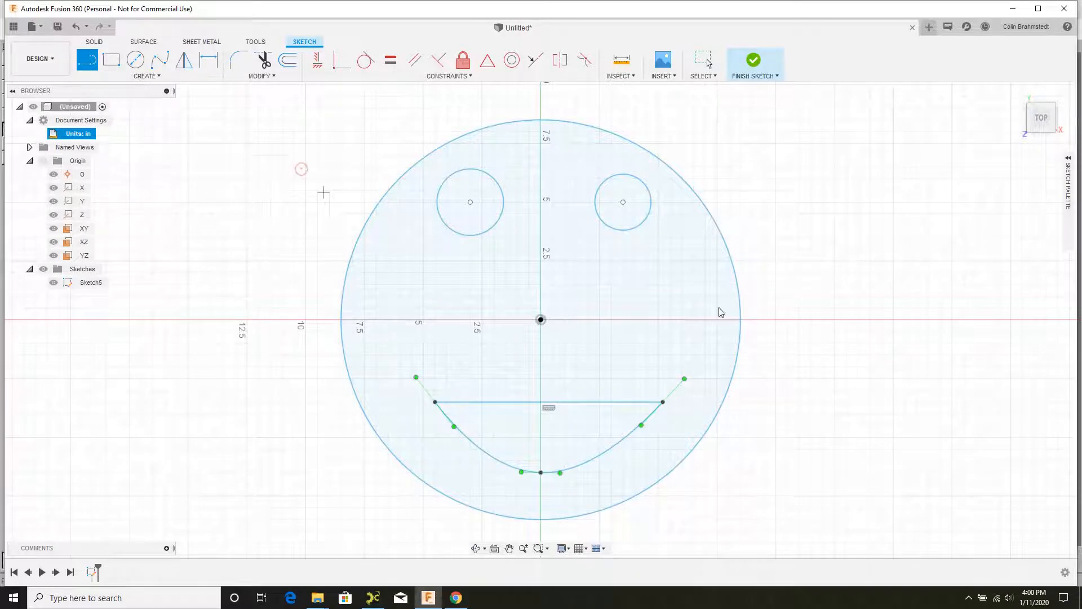
key("Escape")
left_click(801, 283)
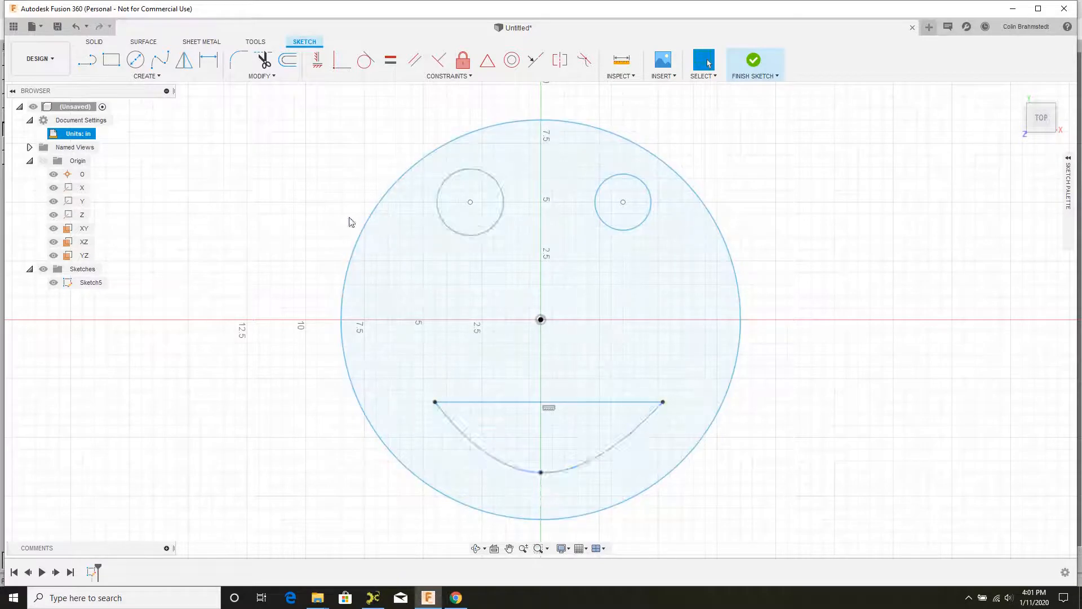
- Switch to Paint to compare its smiley face with the sketch, and return to Fusion 360
left_click(455, 597)
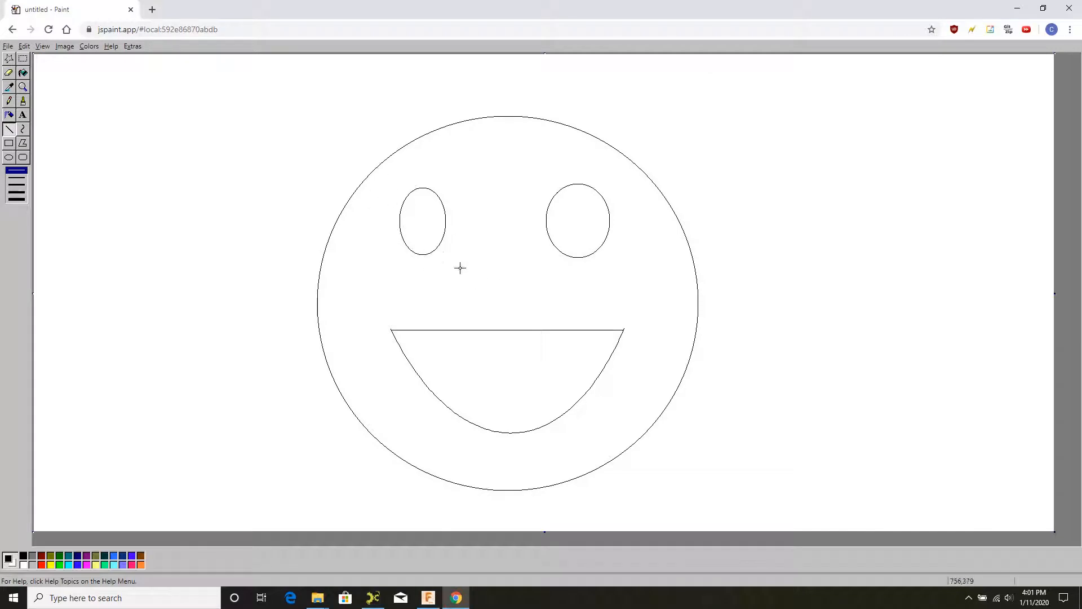
left_click(428, 597)
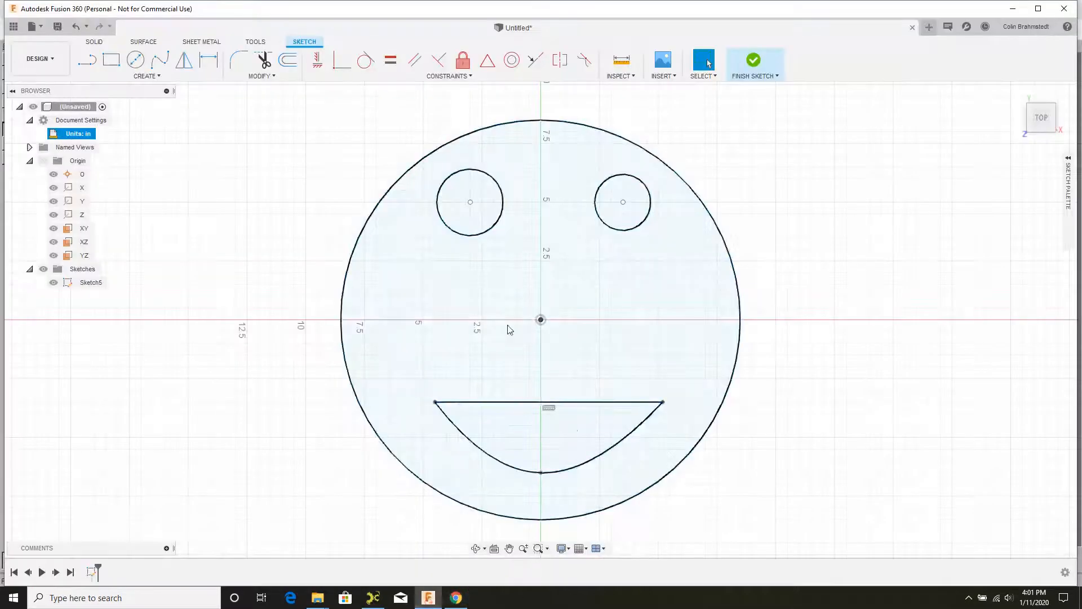
- Shrink the left eye circle to a radius of about 1.1 in and select its center point
mouse_move(490, 232)
left_mouse_down()
mouse_move(475, 217)
mouse_move(481, 226)
left_mouse_up()
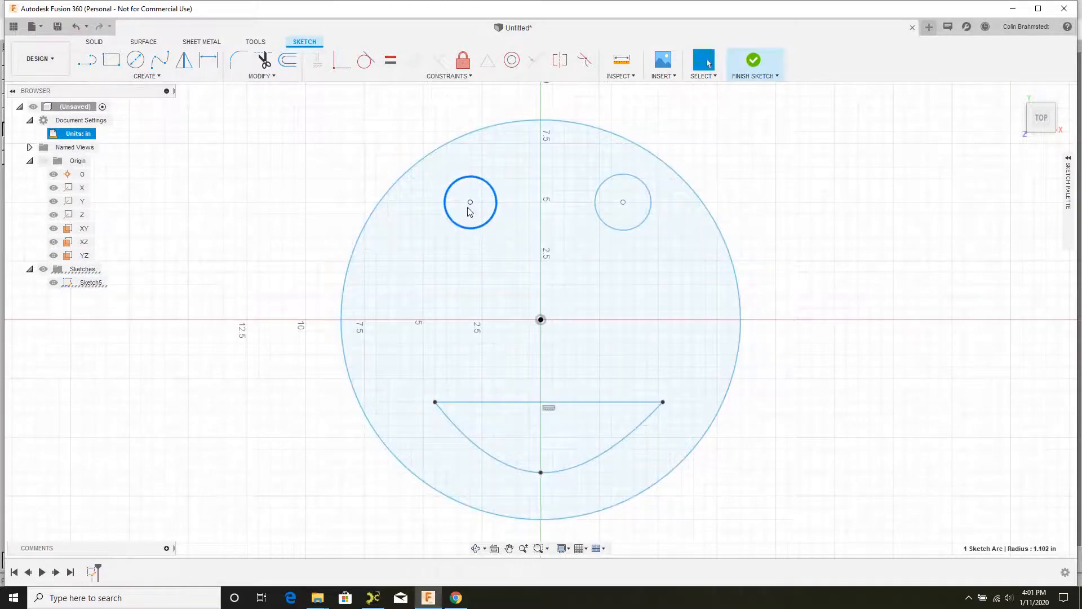
left_click(470, 203)
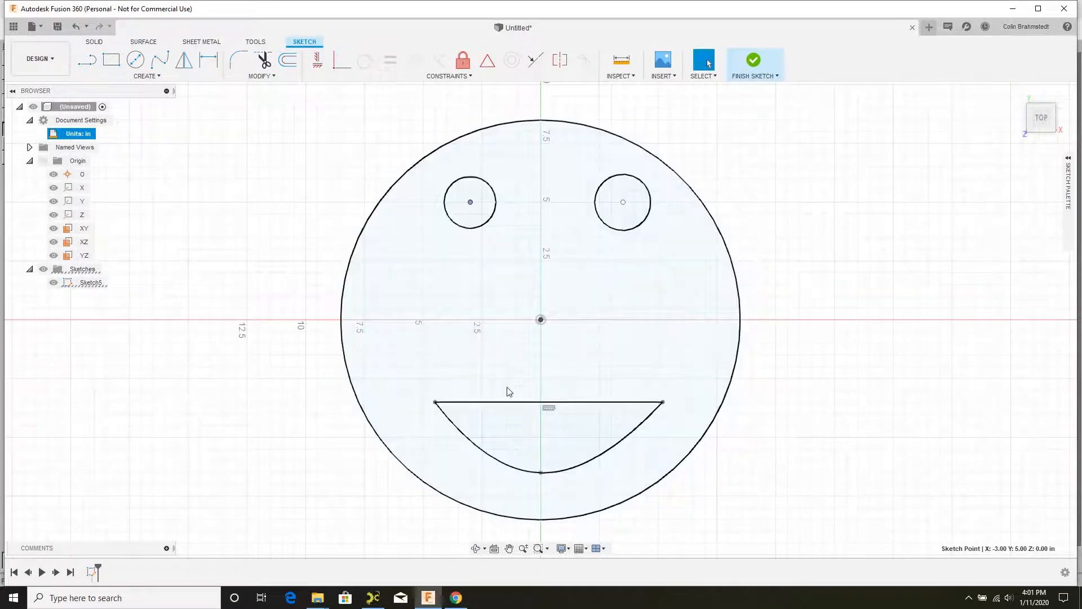
- Reshape the mouth by shifting its horizontal line slightly up and left and moving the spline's lowest point to about X 0.30, Y -6.28 in
mouse_move(493, 402)
left_mouse_down()
mouse_move(496, 381)
mouse_move(456, 401)
mouse_move(487, 402)
left_mouse_up()
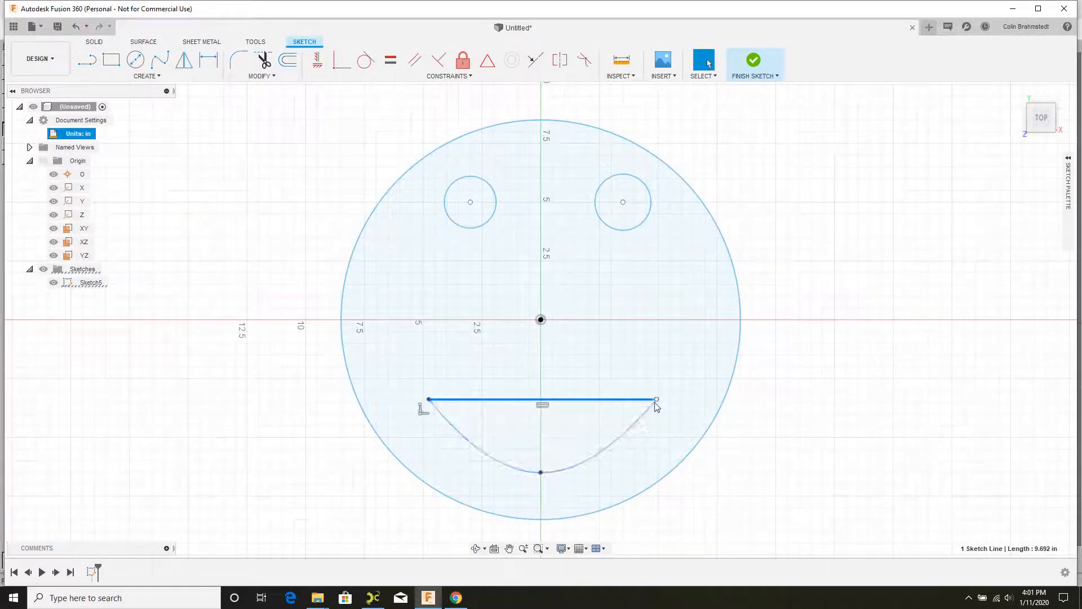
mouse_move(584, 401)
left_mouse_down()
mouse_move(614, 402)
mouse_move(586, 403)
left_mouse_up()
mouse_move(541, 472)
left_mouse_down()
mouse_move(541, 438)
mouse_move(541, 488)
left_mouse_up()
mouse_move(541, 404)
left_mouse_down()
mouse_move(543, 382)
mouse_move(542, 399)
left_mouse_up()
left_click_drag(542, 488, 548, 467)
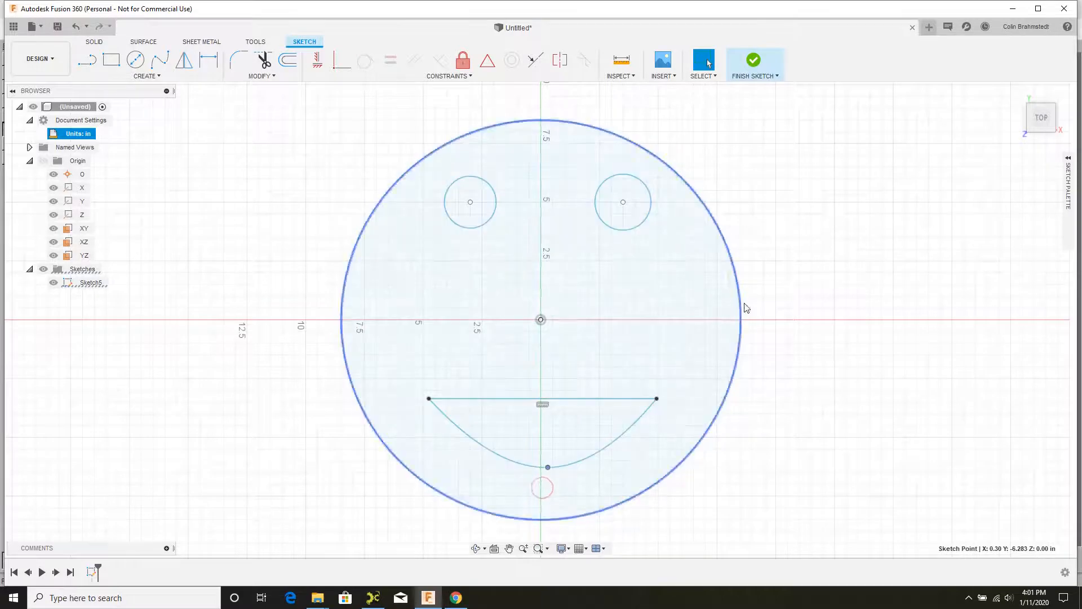
left_click(804, 239)
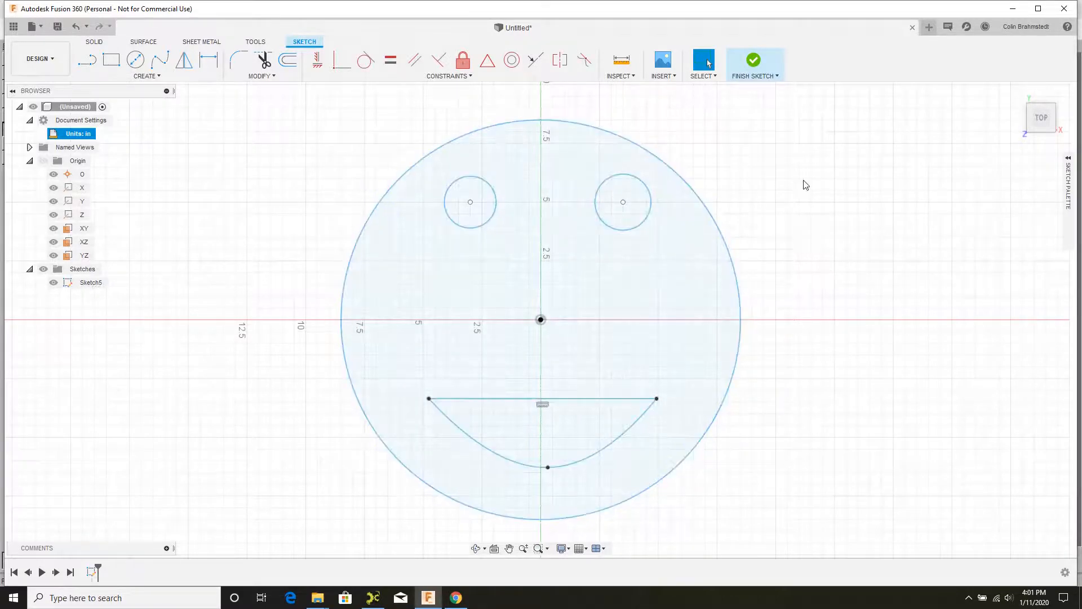
middle_click_drag(806, 208, 826, 198, "shift")
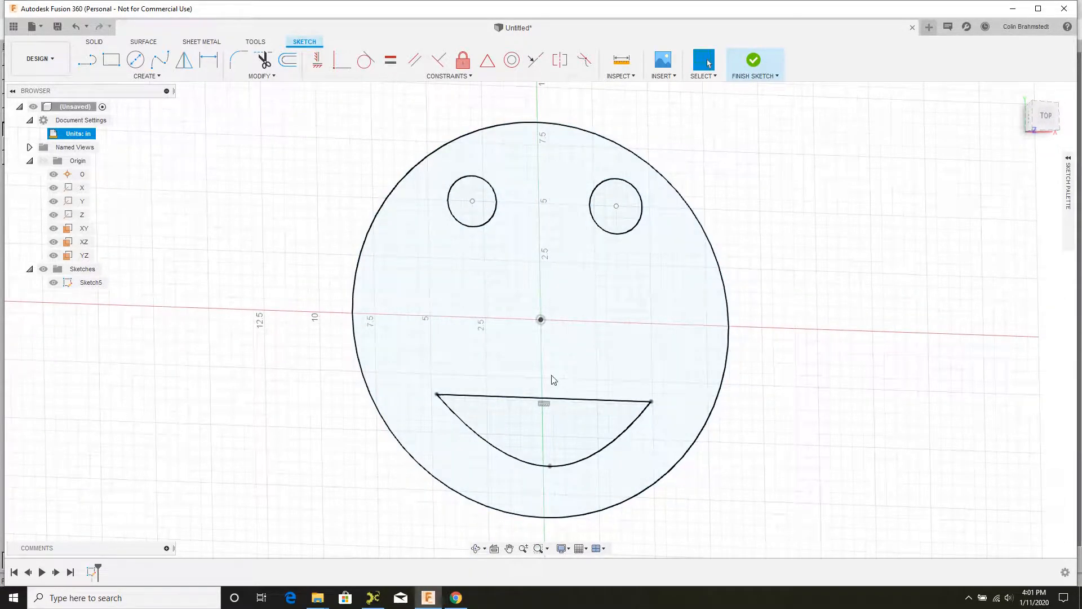
key("e")
left_click(517, 281)
left_click_drag(545, 317, 665, 381)
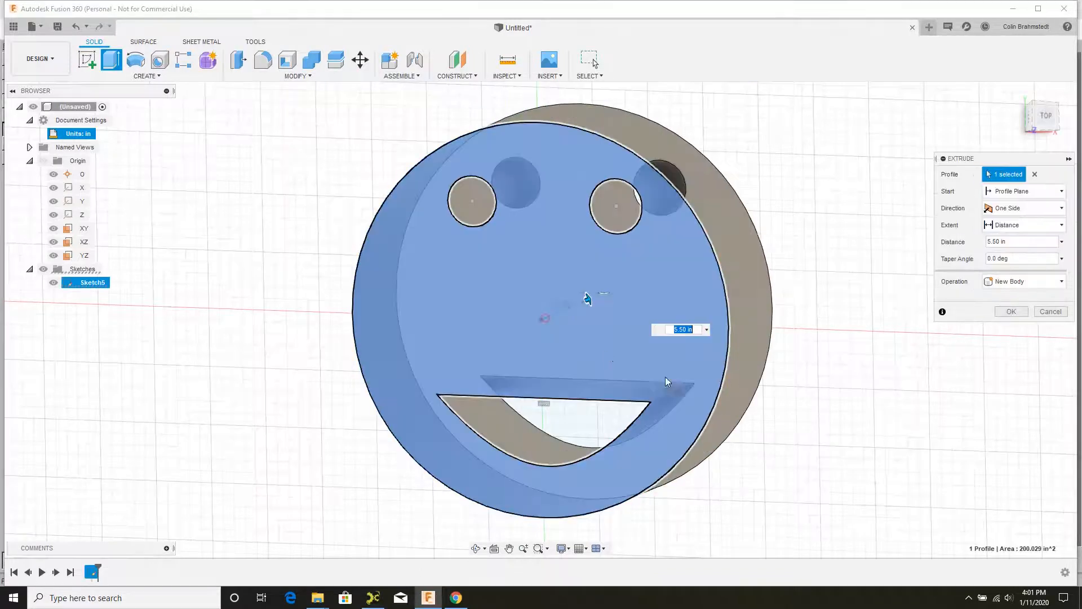
middle_click_drag(665, 380, 816, 212, "shift")
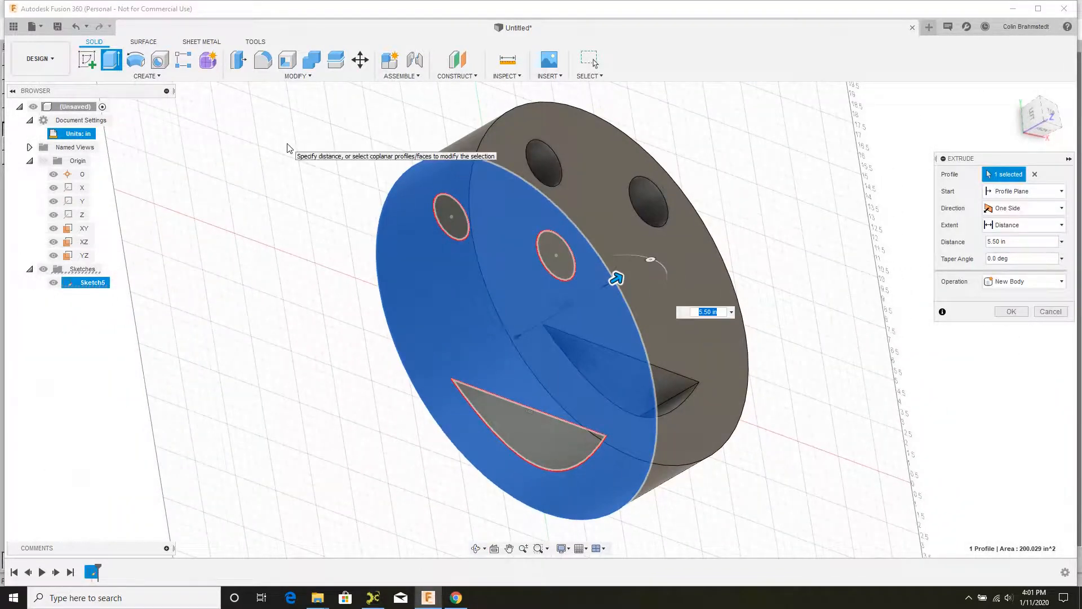
key("Escape")
- Extrude the face profile around the eyes and mouth 2.50 in as a new body using Press Pull
key("q")
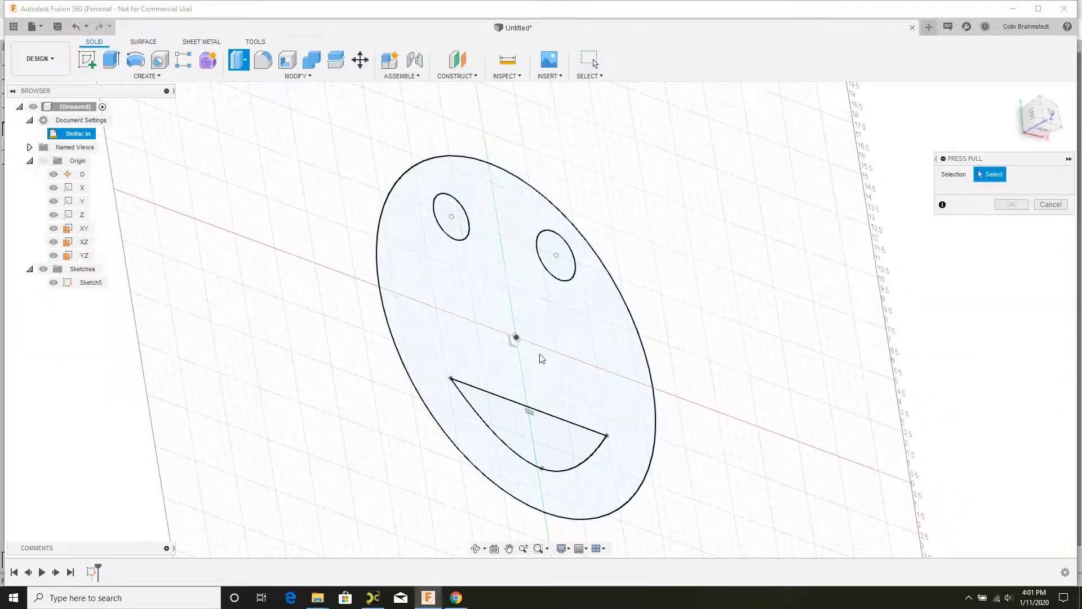
left_click(495, 310)
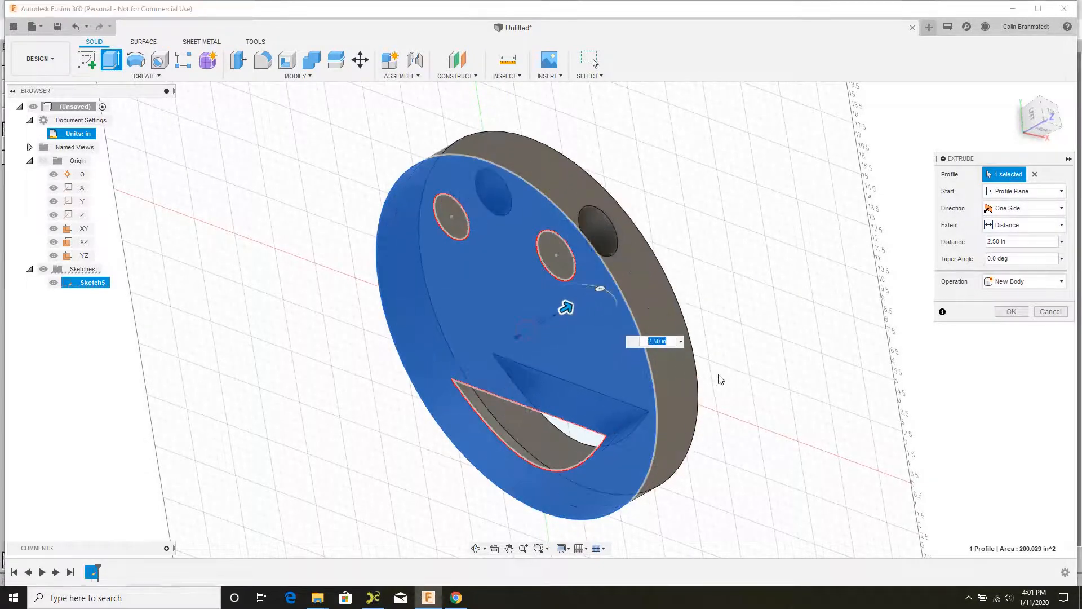
key("Return")
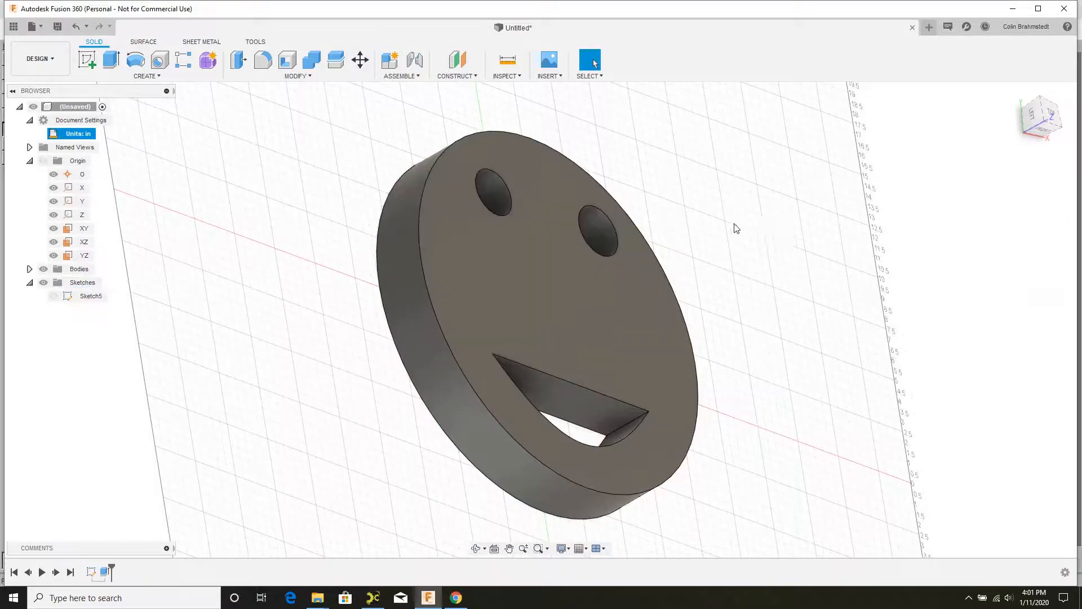
middle_click_drag(736, 228, 449, 246, "shift")
middle_click_drag(539, 277, 656, 365, "shift")
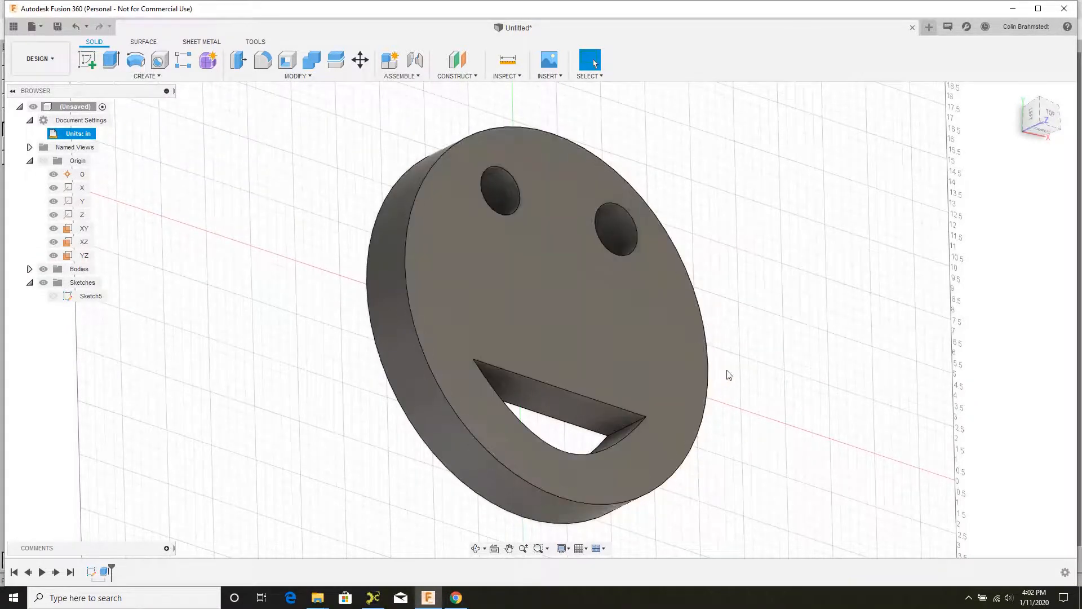
middle_click_drag(496, 264, 600, 363, "shift")
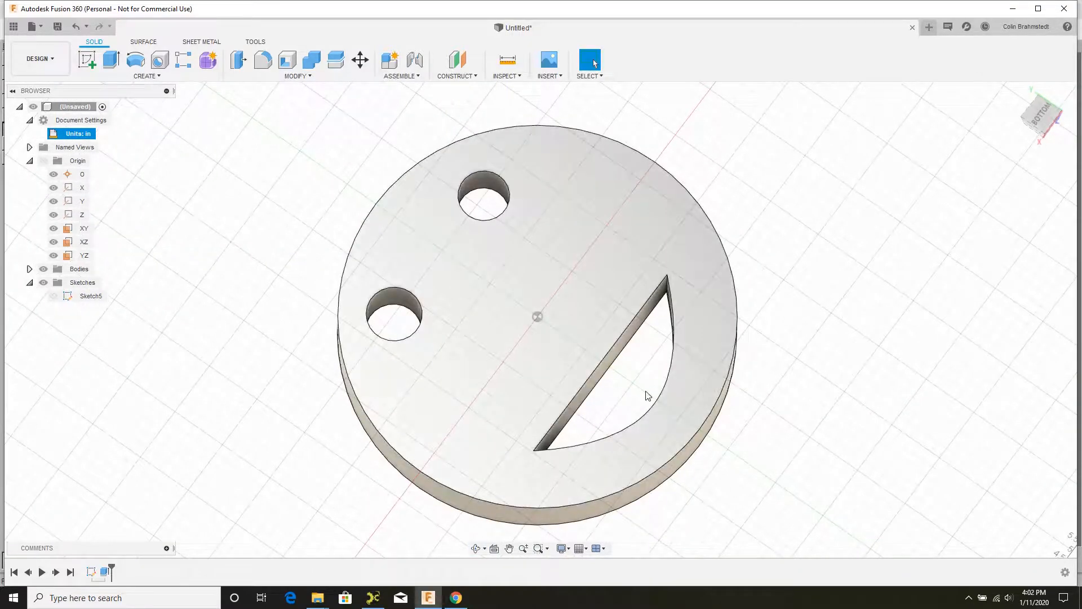
- Switch to Paint and delete the whole smiley face from the canvas
key("alt+Tab")
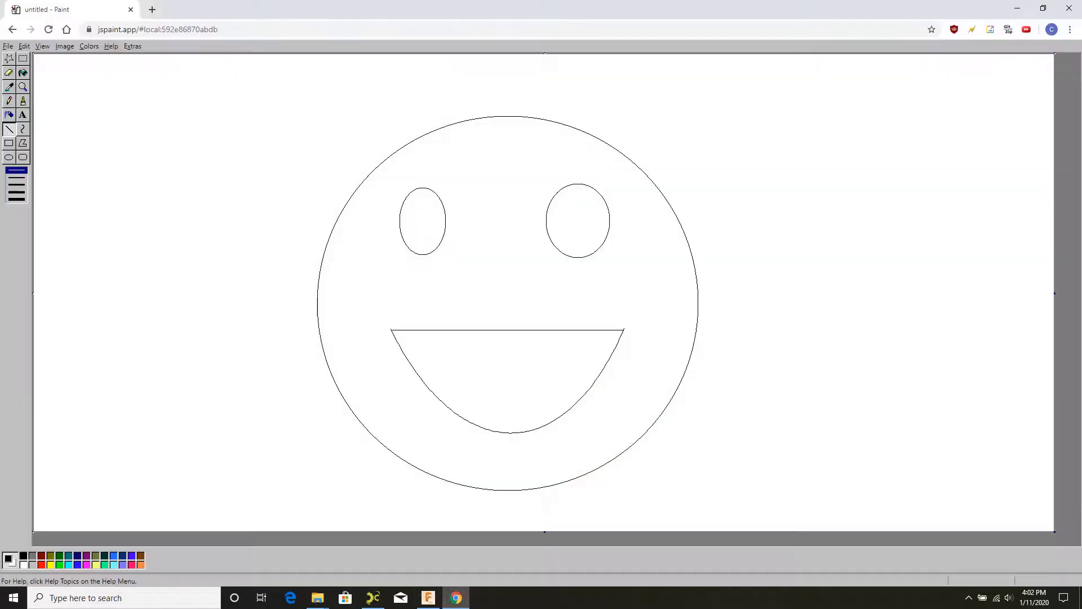
left_click(21, 61)
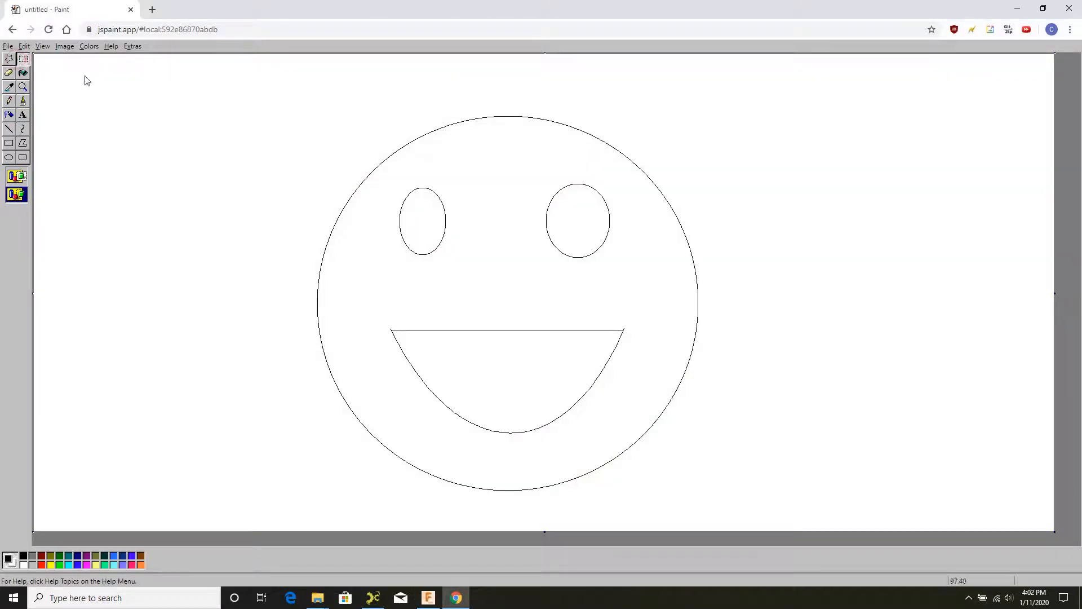
left_click_drag(252, 90, 785, 515)
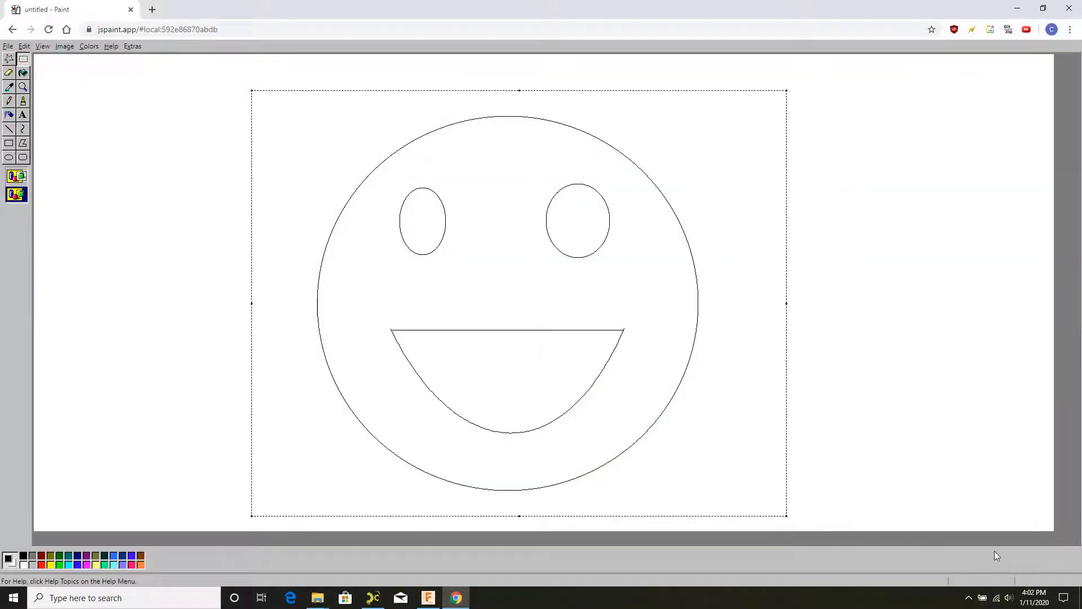
key("Delete")
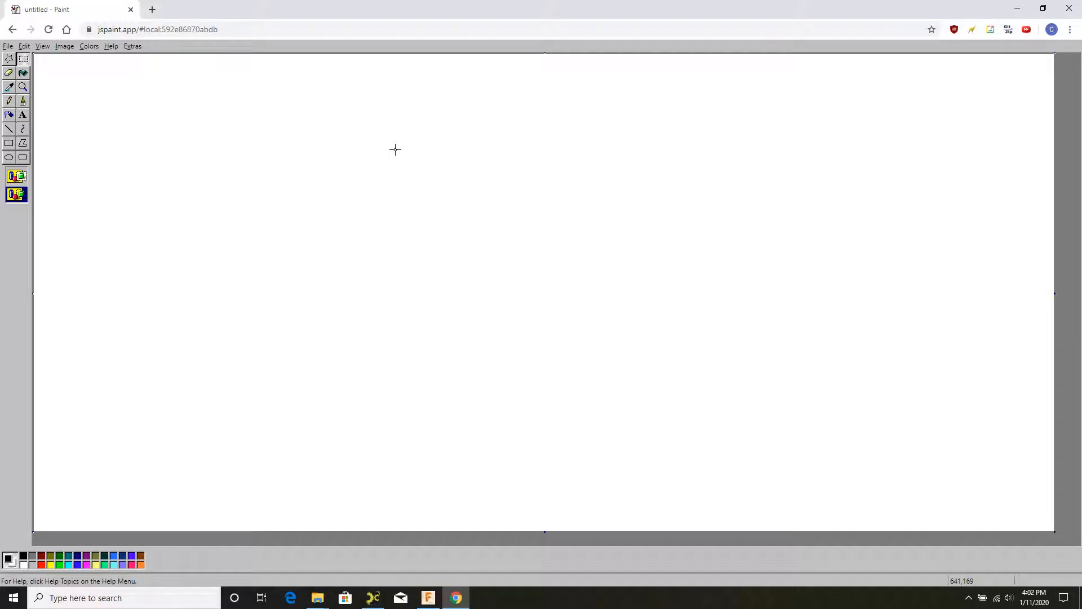
- Draw a large, nearly square rectangle left of the canvas center and move it slightly down
left_click(9, 145)
left_click_drag(213, 94, 576, 428)
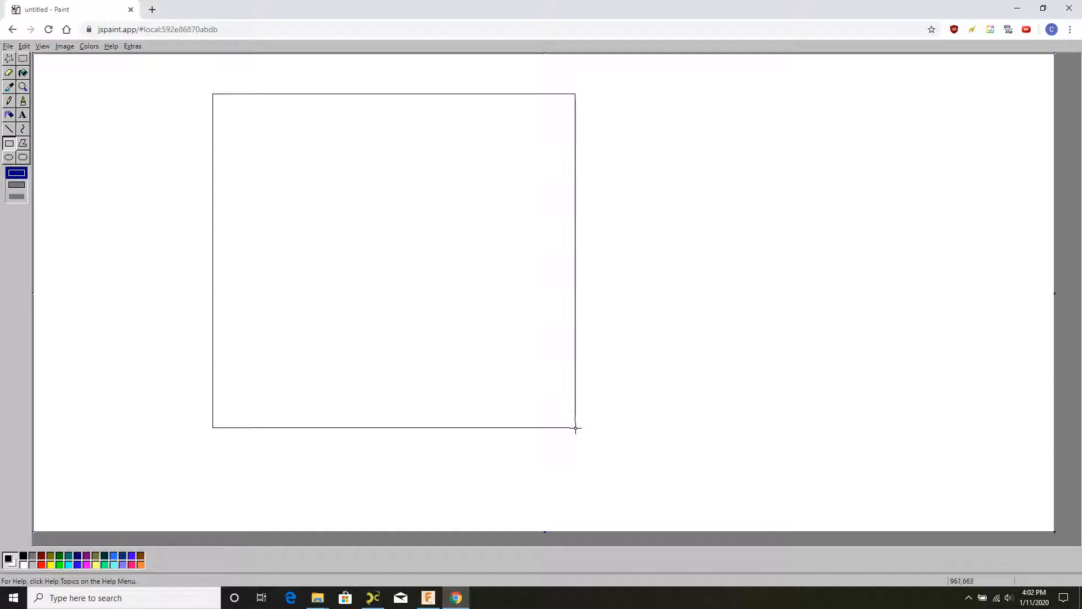
left_click(23, 58)
mouse_move(200, 82)
left_mouse_down()
mouse_move(333, 230)
mouse_move(654, 465)
left_mouse_up()
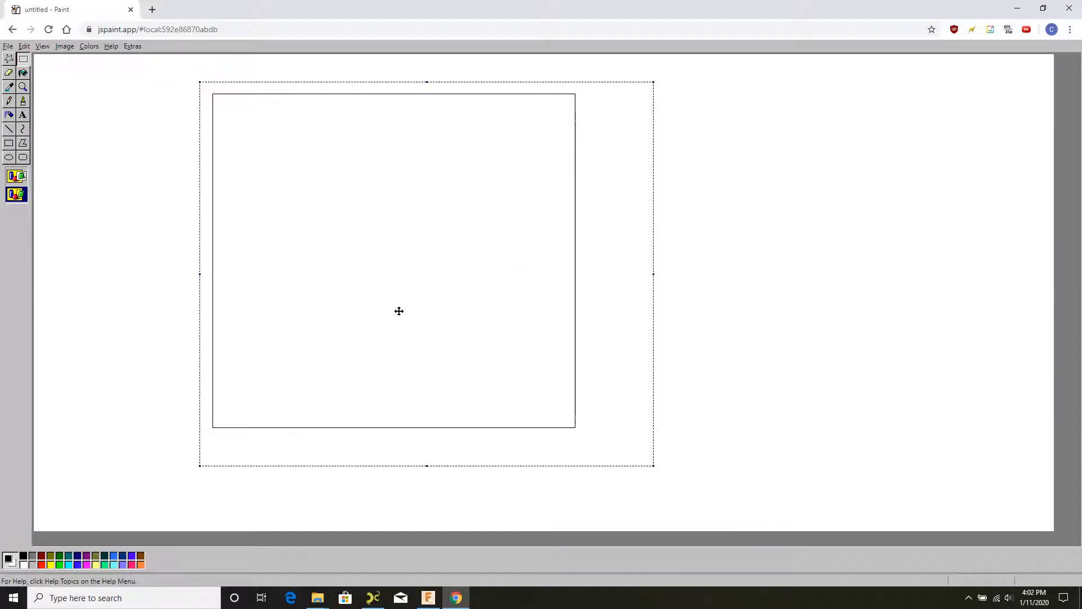
left_click_drag(425, 300, 424, 328)
left_click(157, 290)
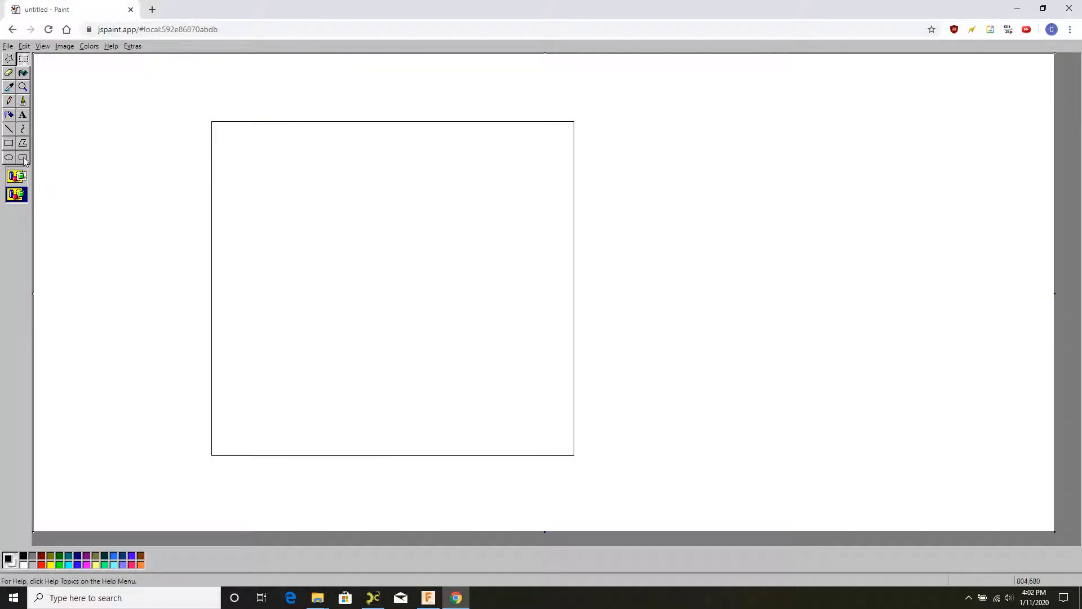
- Add a "6in" text label above the rectangle and another "6in" label beside its right edge
left_click(9, 129)
left_click(23, 115)
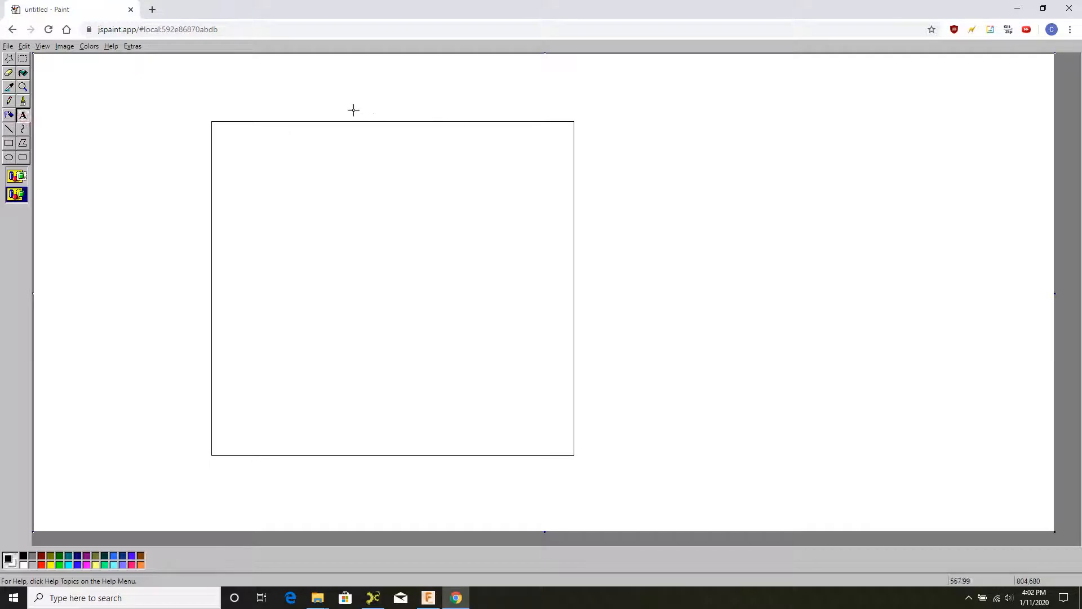
left_click_drag(403, 111, 404, 113)
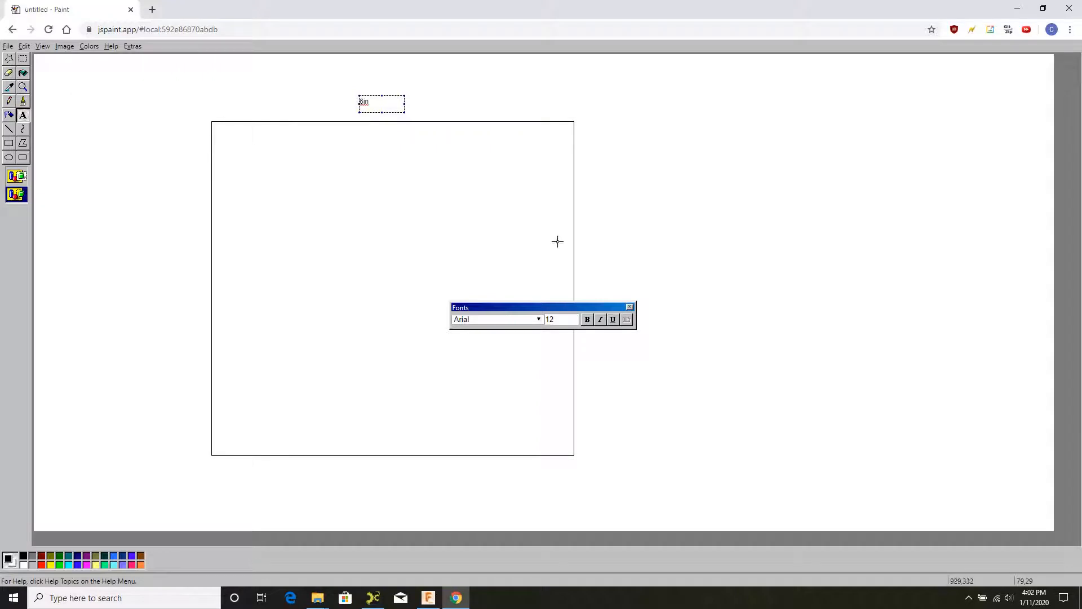
left_click_drag(604, 263, 653, 280)
left_click(750, 260)
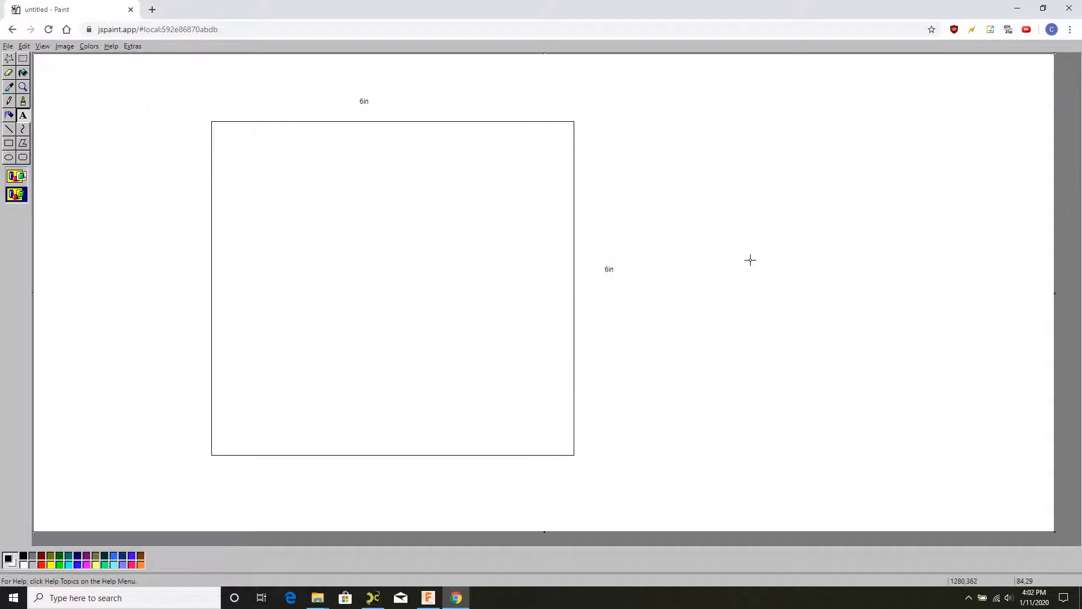
- Draw dimension lines with end ticks on both sides of each "6in" label, spanning the rectangle's width and height
left_click(9, 129)
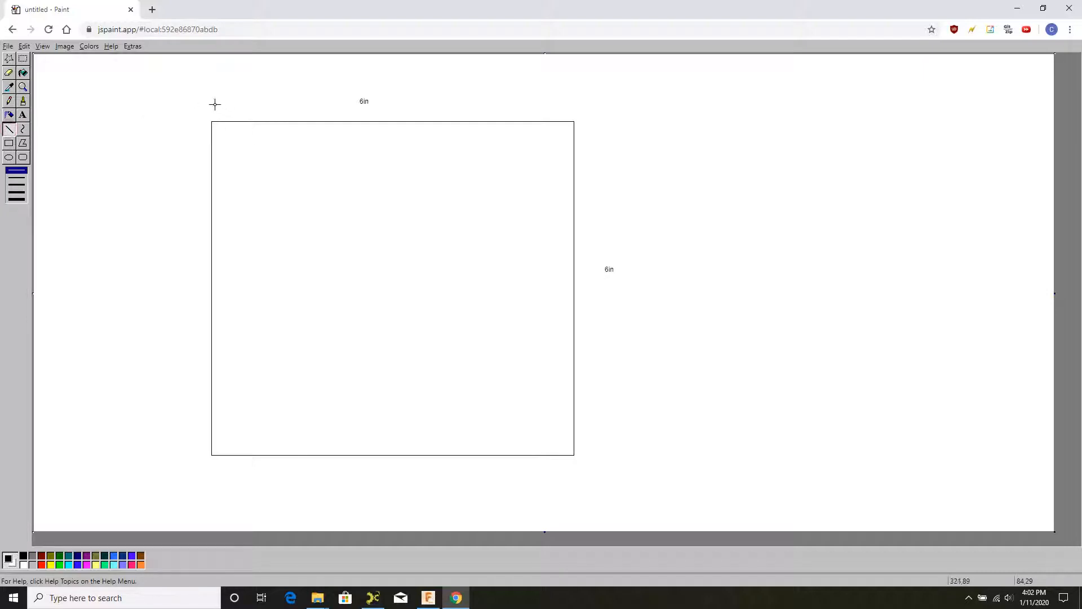
left_click_drag(210, 105, 353, 103)
left_click_drag(210, 101, 210, 111)
mouse_move(427, 105)
left_mouse_down()
mouse_move(570, 106)
mouse_move(611, 122)
left_mouse_up()
mouse_move(599, 121)
left_mouse_down()
mouse_move(608, 457)
mouse_move(618, 456)
left_mouse_up()
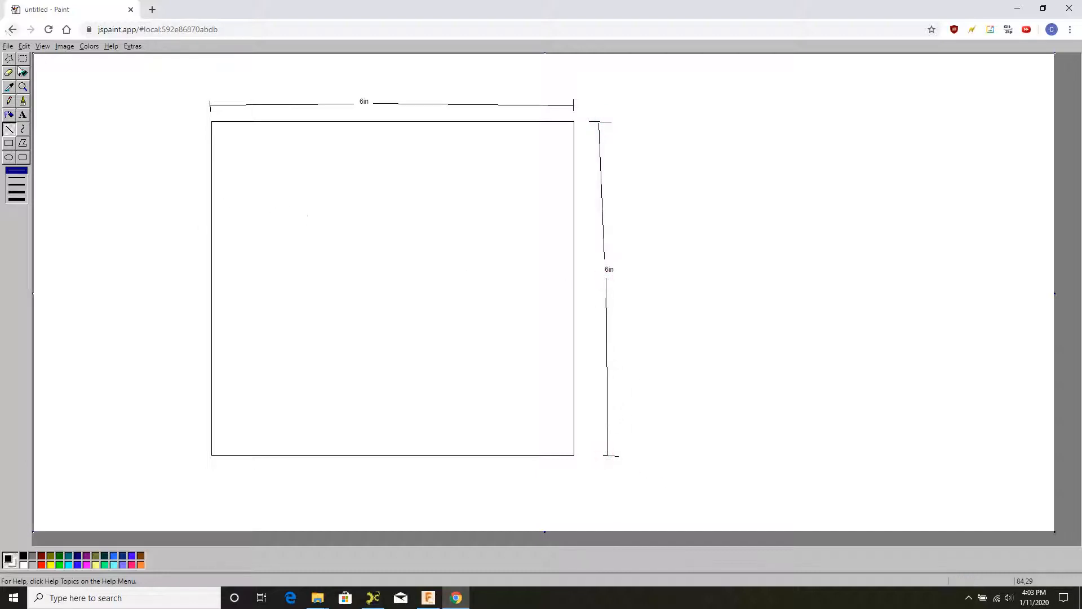
- Draw four small circles as holes inside the rectangle, one near each corner
left_click(10, 158)
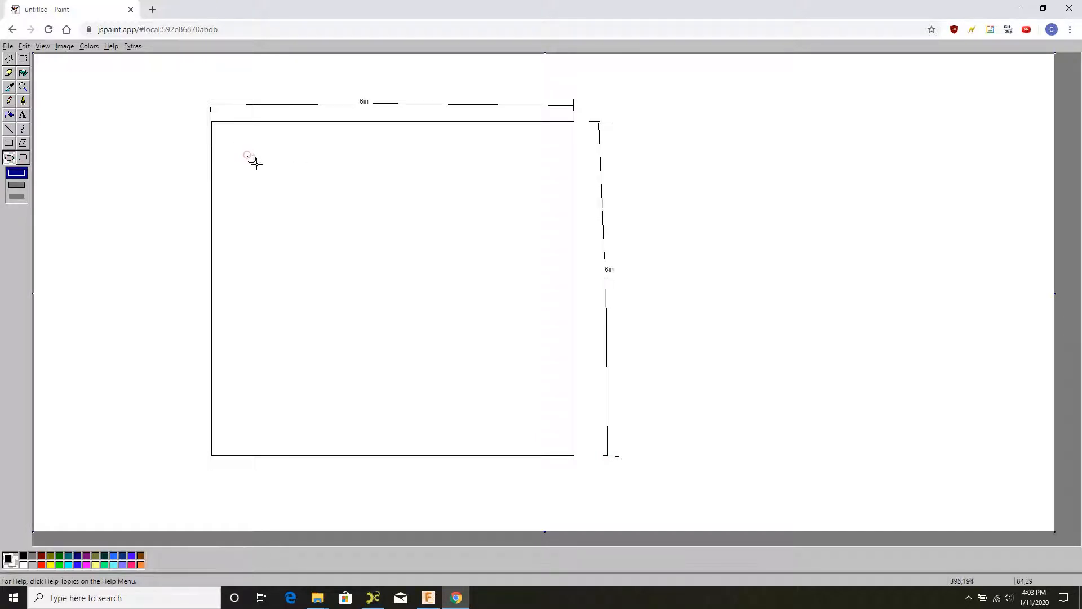
left_click_drag(256, 164, 263, 171)
left_click_drag(528, 171, 530, 173)
left_click_drag(518, 414, 532, 430)
- Add the text label ".25in" inside the rectangle, below and right of the upper-left circle
left_click(9, 129)
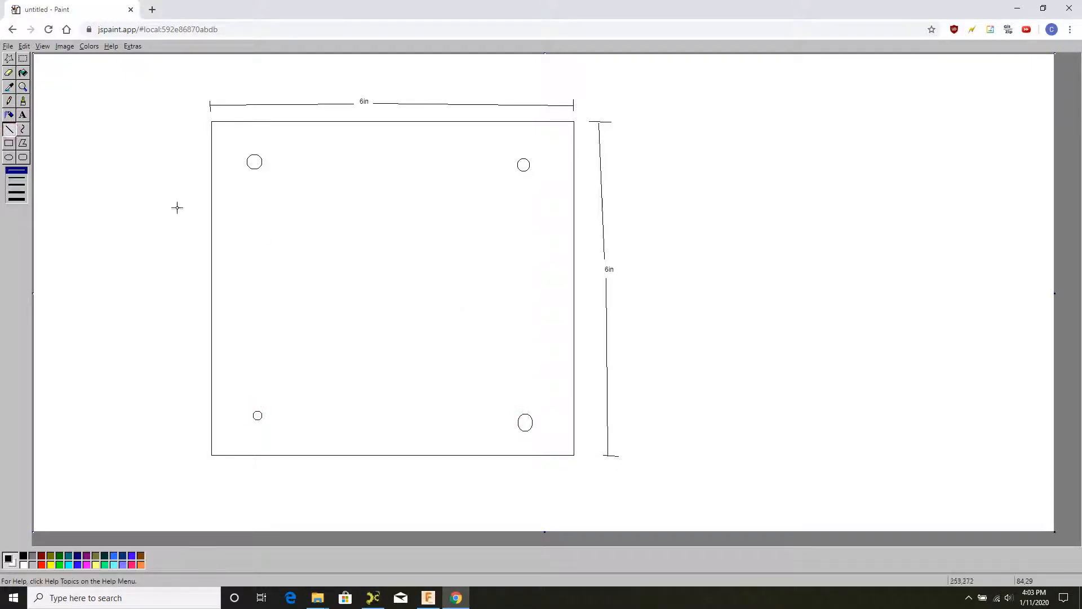
left_click(21, 116)
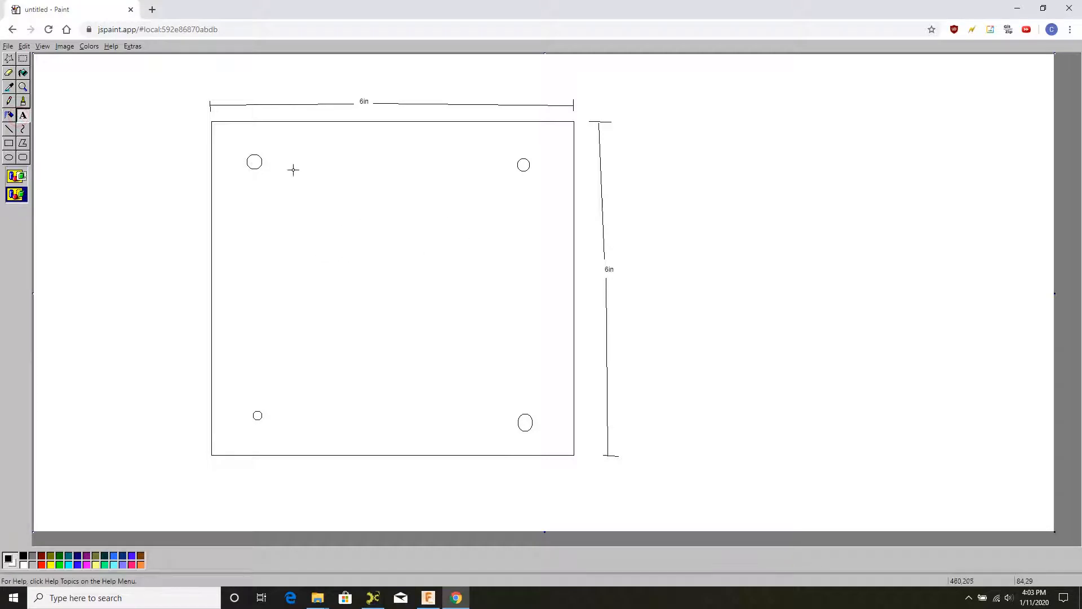
left_click_drag(329, 181, 398, 209)
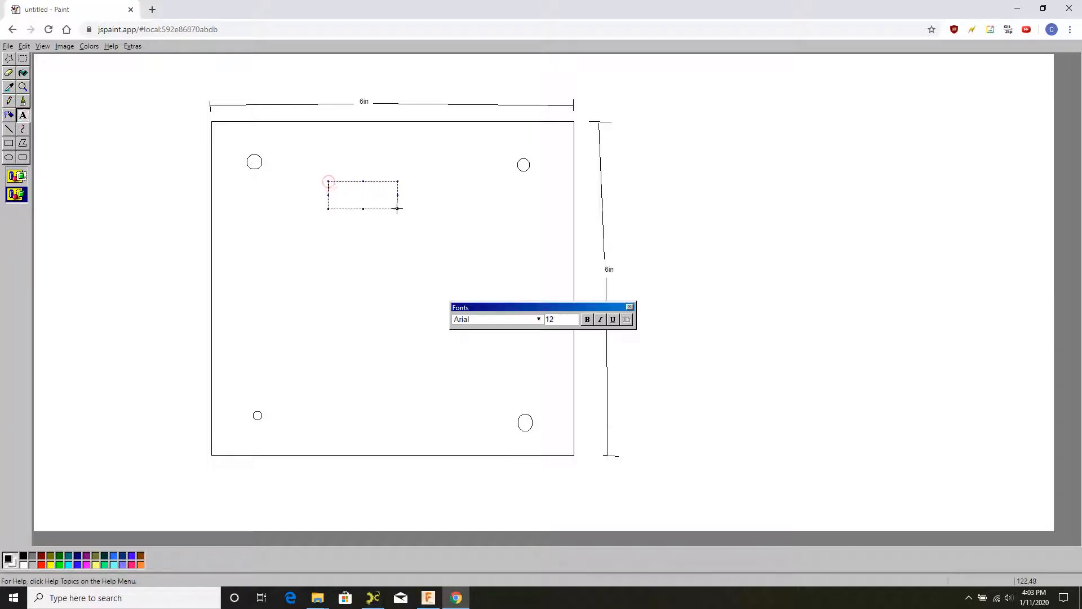
left_click(530, 229)
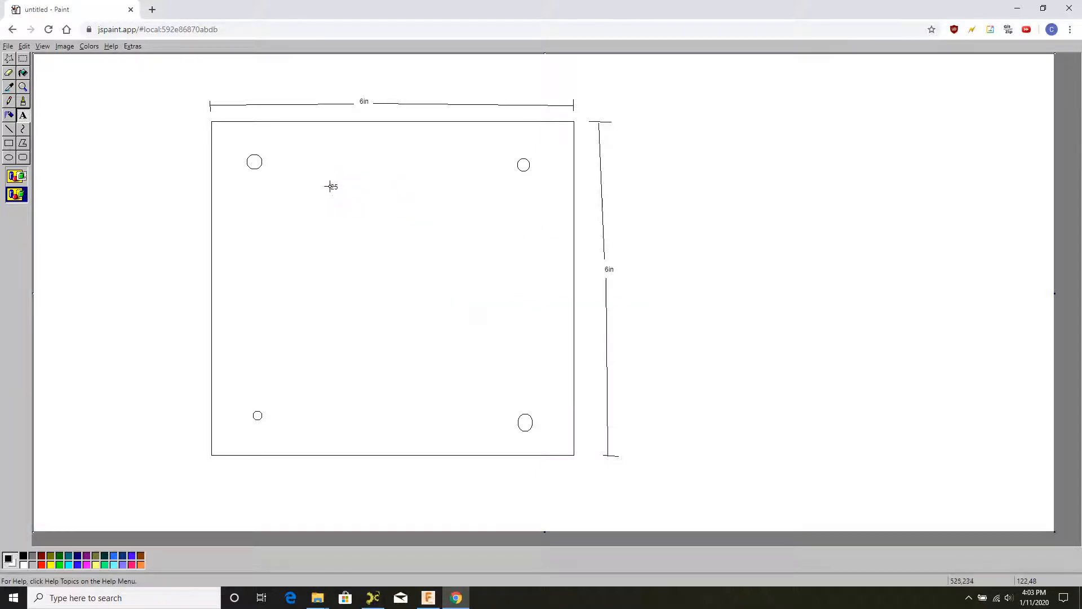
left_click_drag(344, 195, 369, 196)
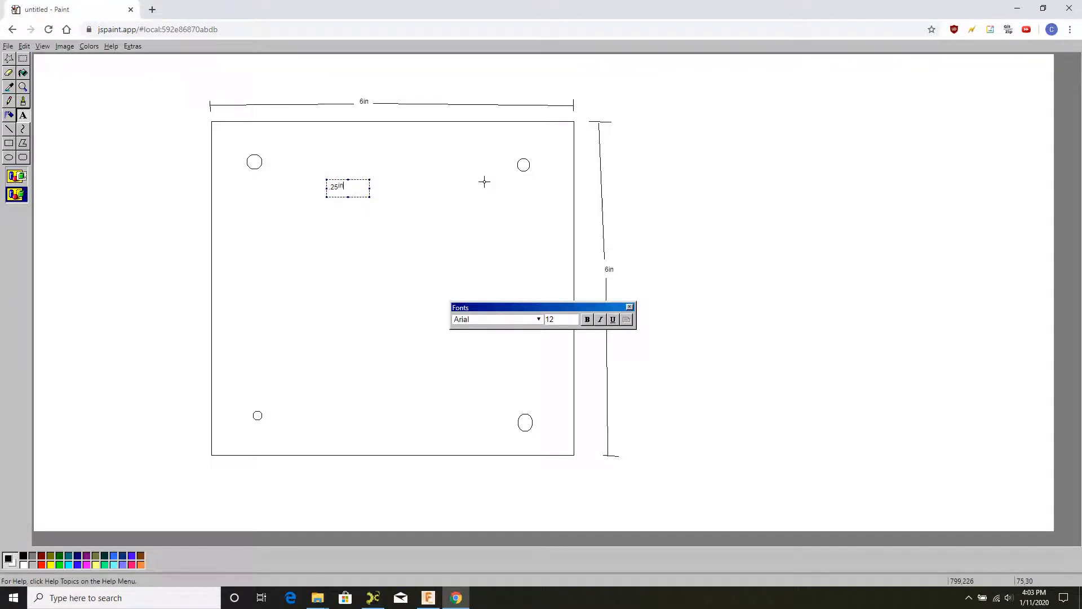
left_click(424, 187)
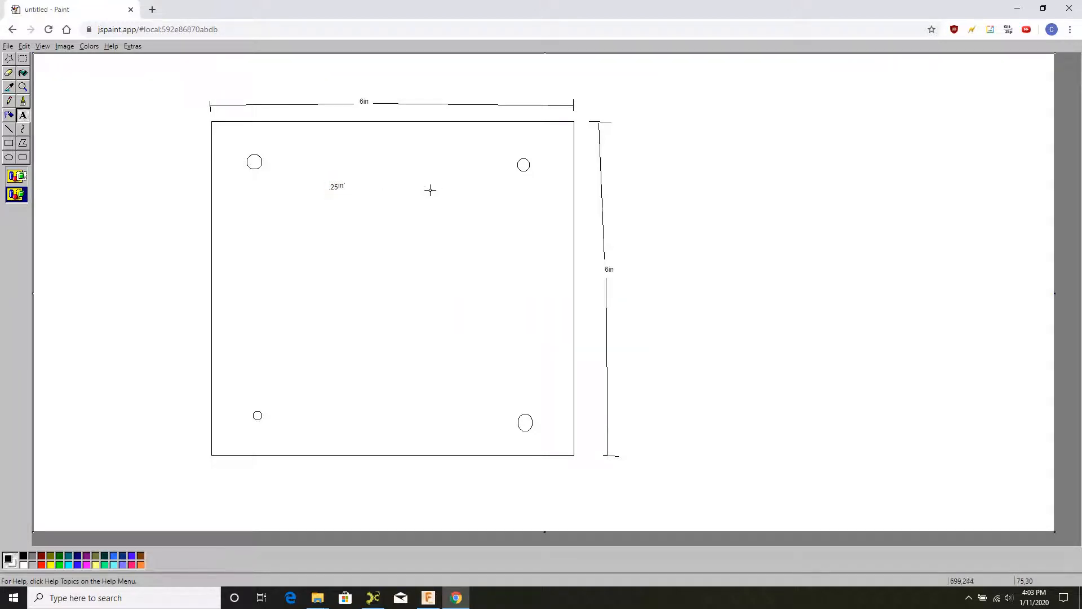
- Draw a leader arrow from the ".25in" label to the upper-left circle and double-headed arrows from that circle to the rectangle's left and top edges
left_click(9, 129)
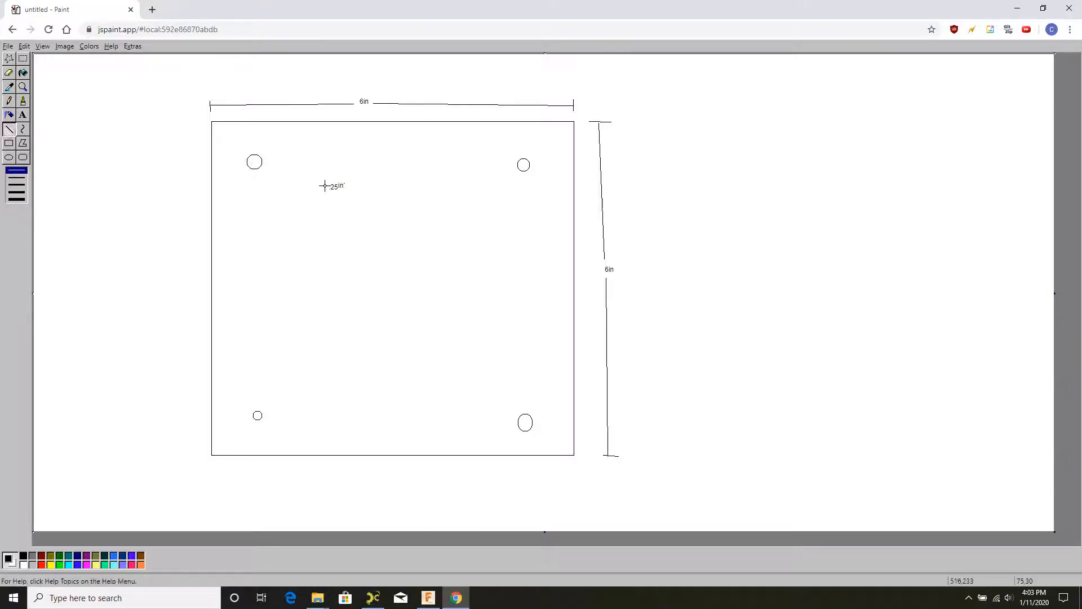
left_click_drag(277, 171, 266, 164)
left_click(264, 165)
left_click_drag(257, 130, 256, 150)
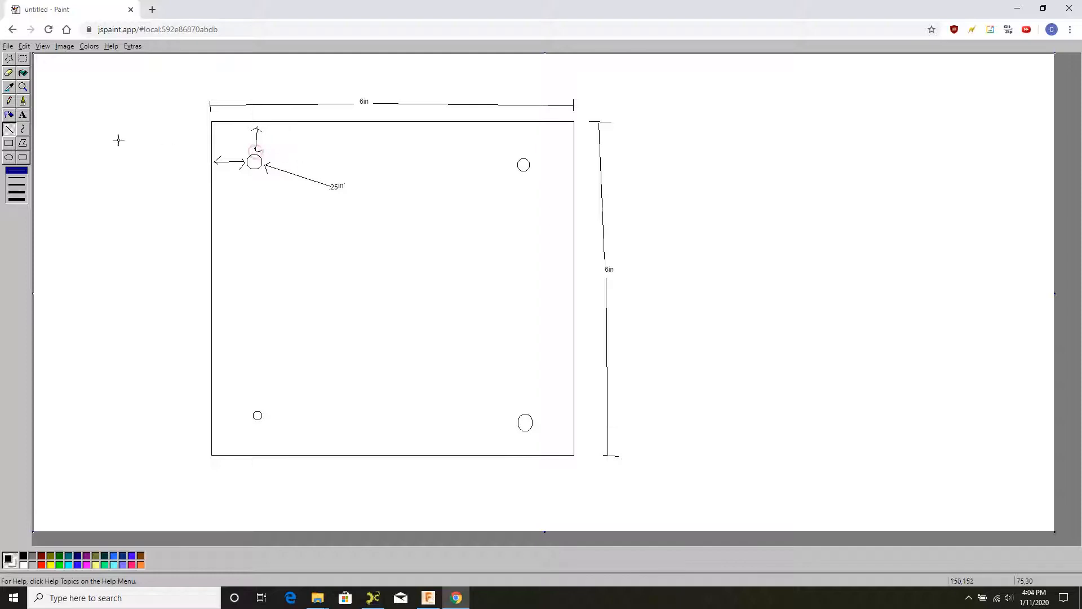
- Label the vertical arrow above the upper-left circle with the text "1in"
left_click(23, 117)
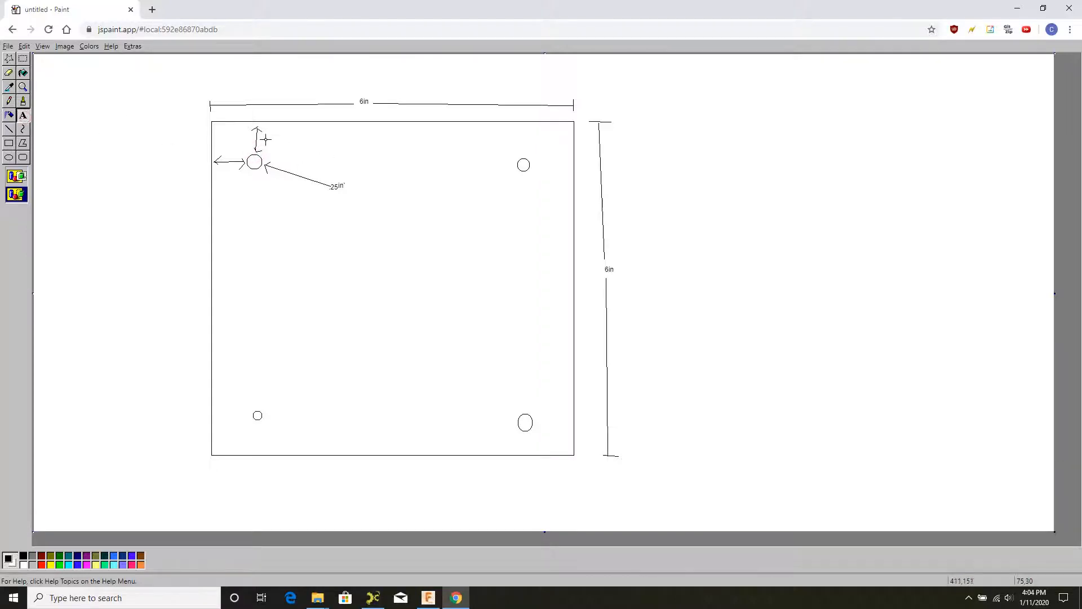
left_click_drag(299, 144, 316, 148)
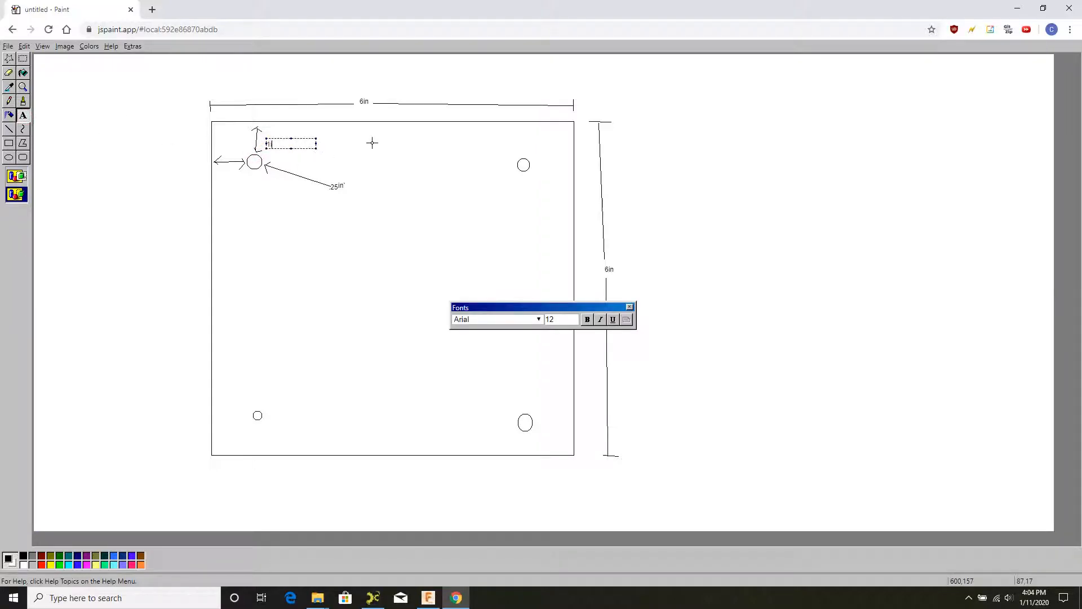
left_click(368, 143)
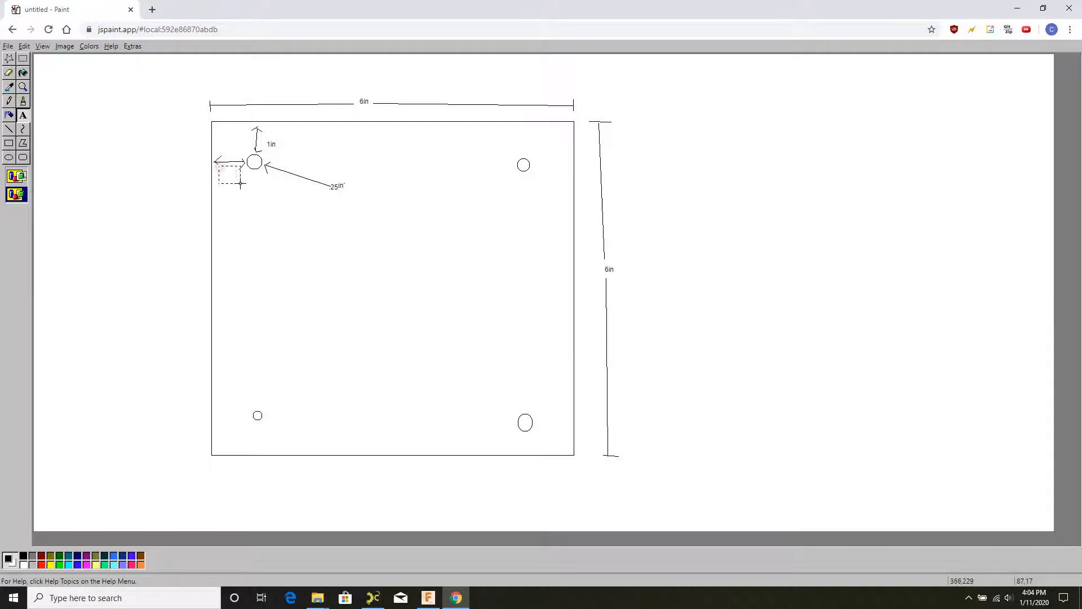
- Add the text label "1 in" below the horizontal arrow beside the upper-left circle
left_click_drag(241, 184, 243, 184)
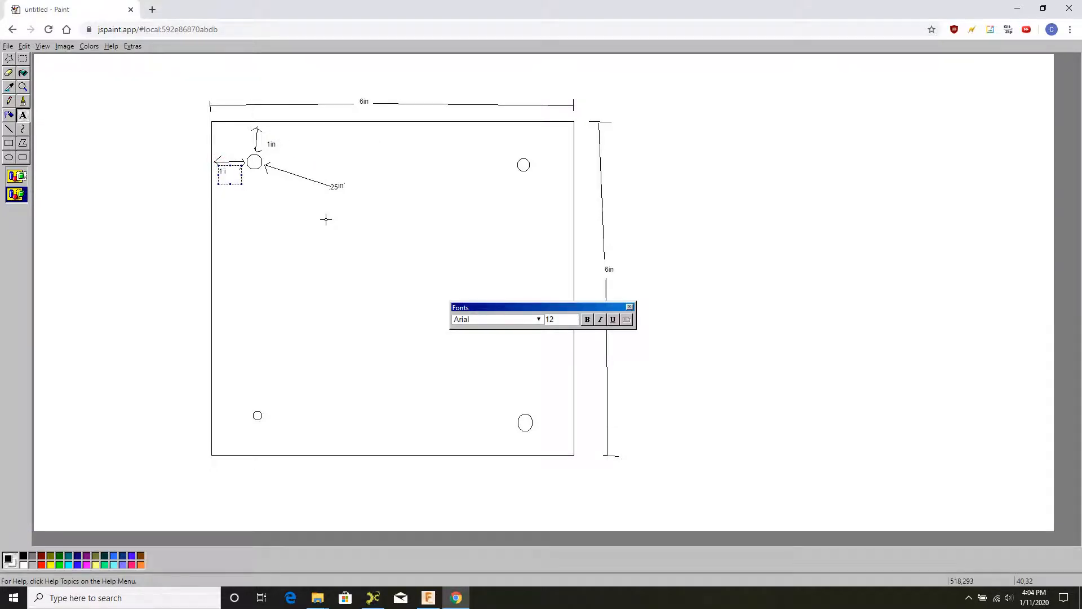
left_click(325, 220)
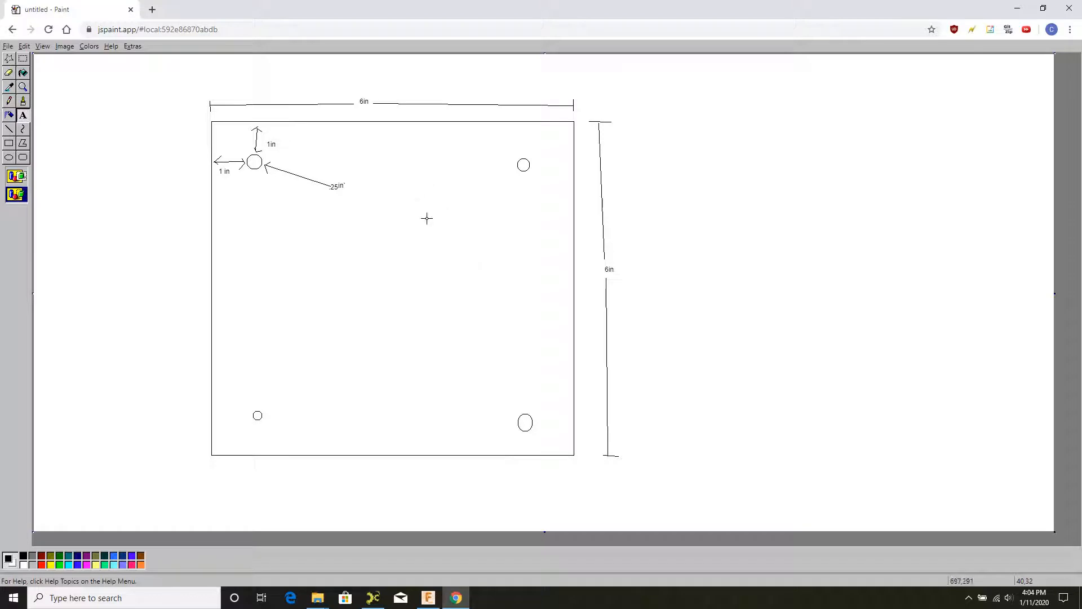
- Switch to Fusion 360 and delete the smiley face's sketch
left_click(428, 597)
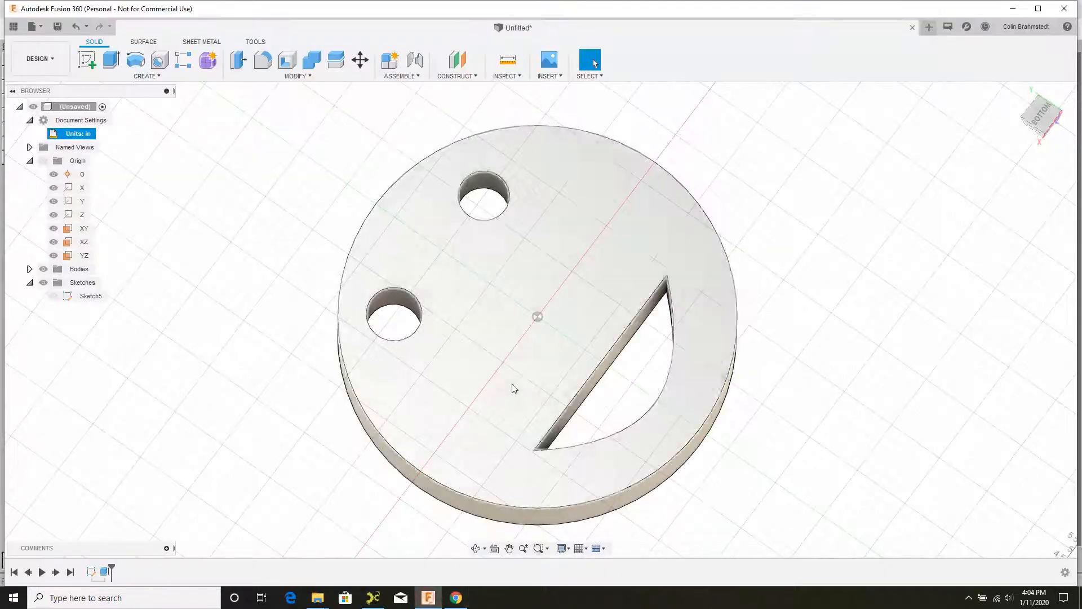
left_click(89, 295)
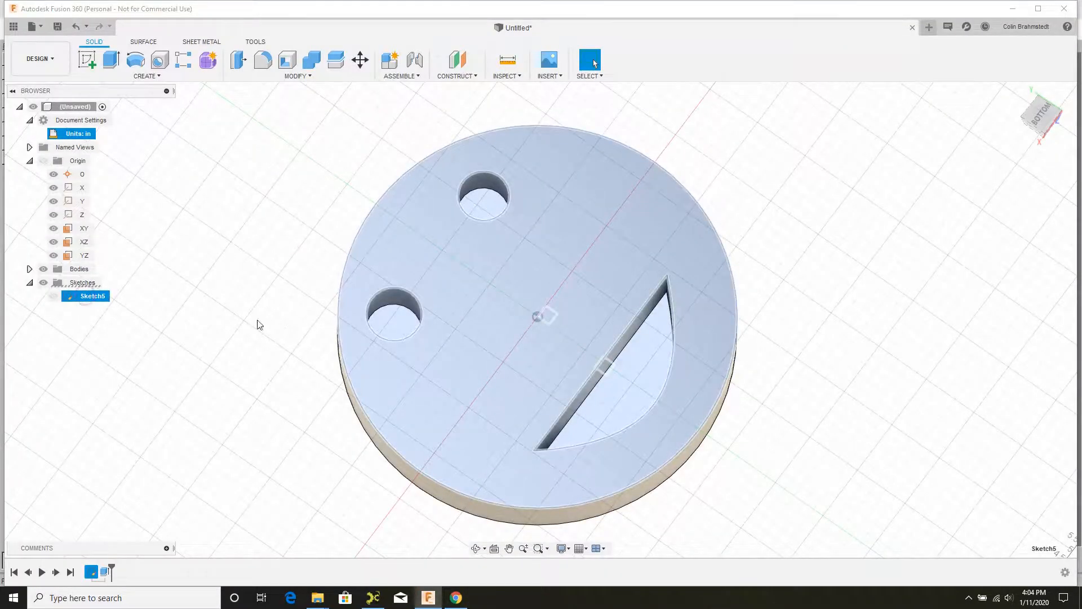
right_click(90, 306)
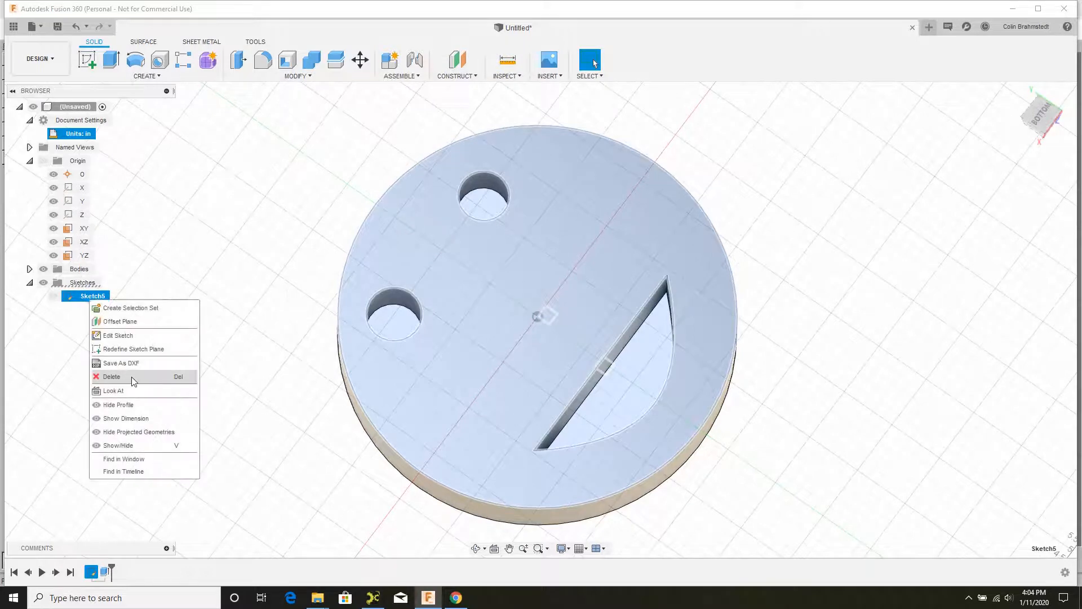
left_click(133, 379)
left_click(491, 323)
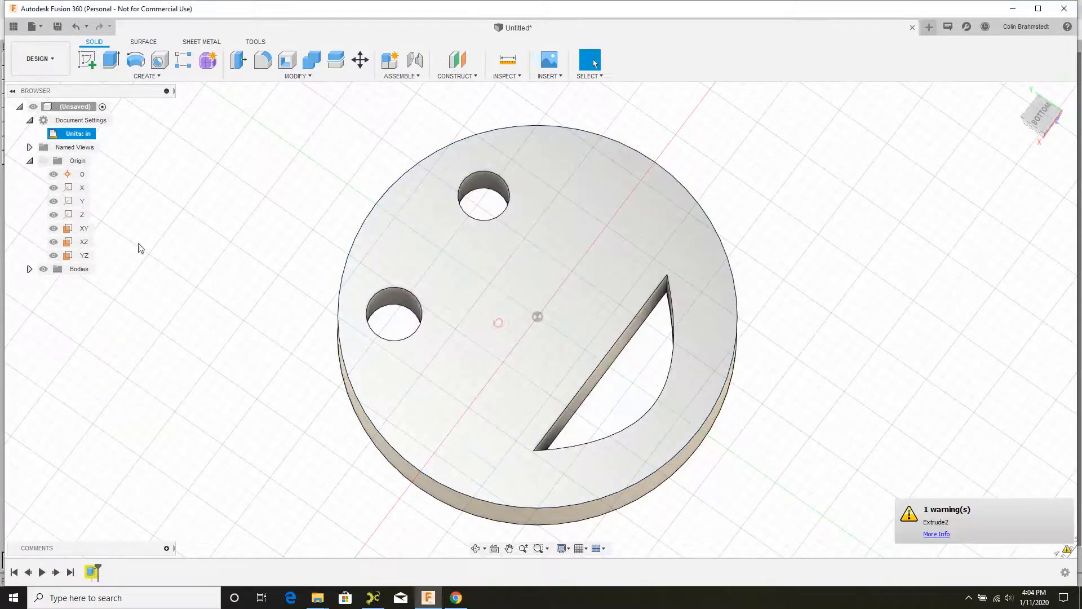
- Delete the remaining smiley face body from the design
left_click(95, 272)
left_click(30, 269)
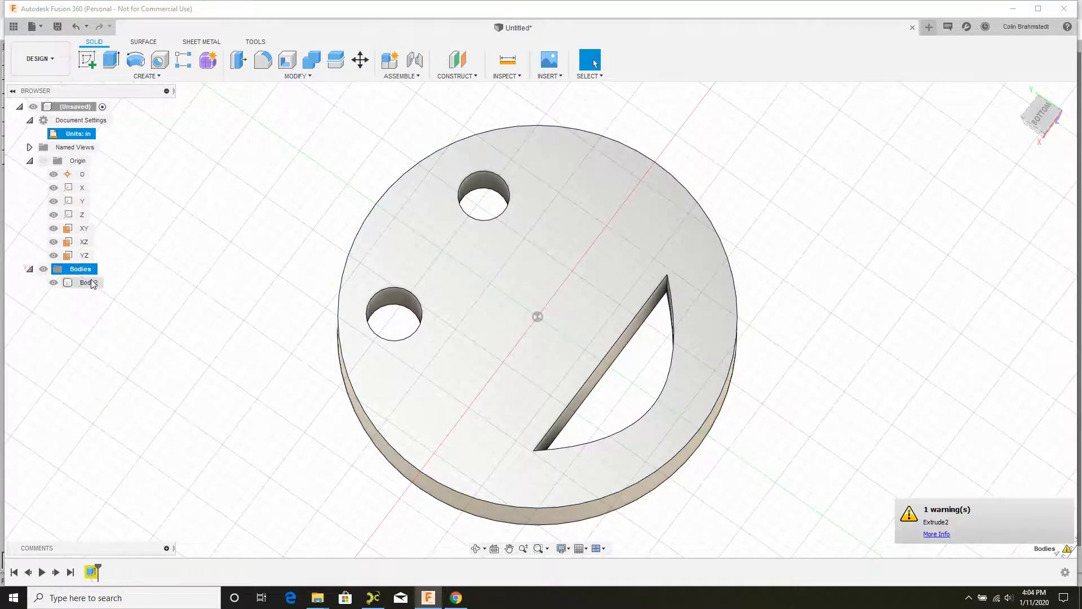
right_click(89, 283)
left_click(124, 442)
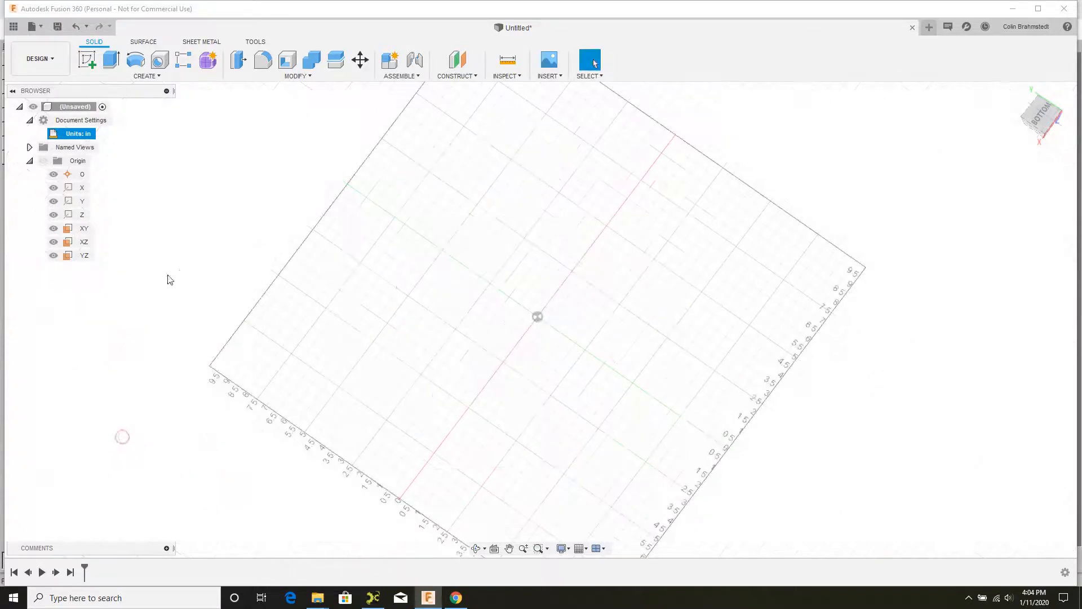
- Create a new sketch on the XY plane
right_click(79, 228)
left_click(110, 248)
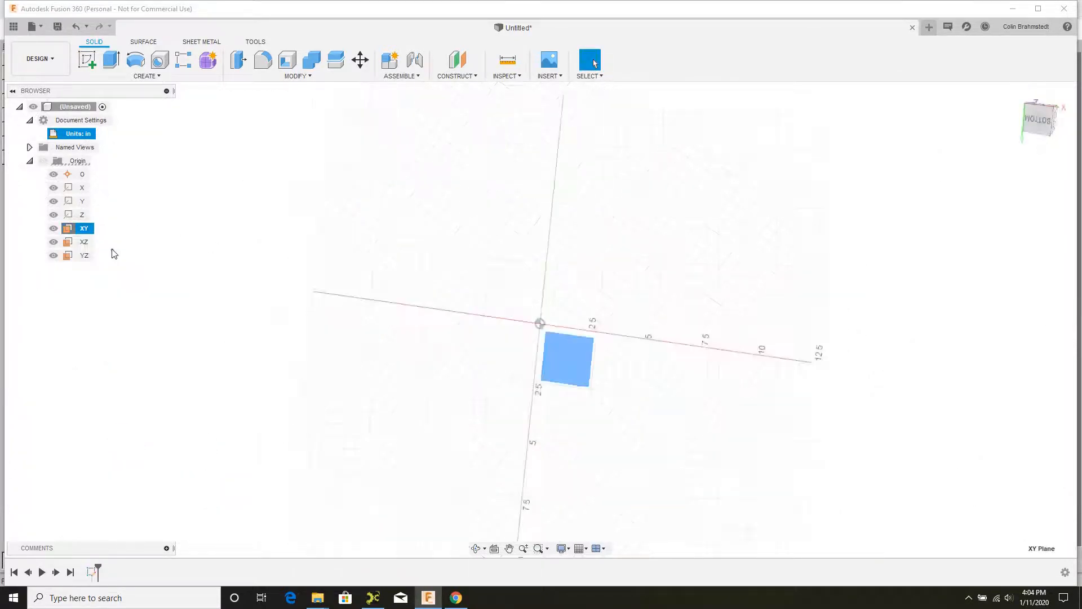
scroll(524, 330, "up", 3)
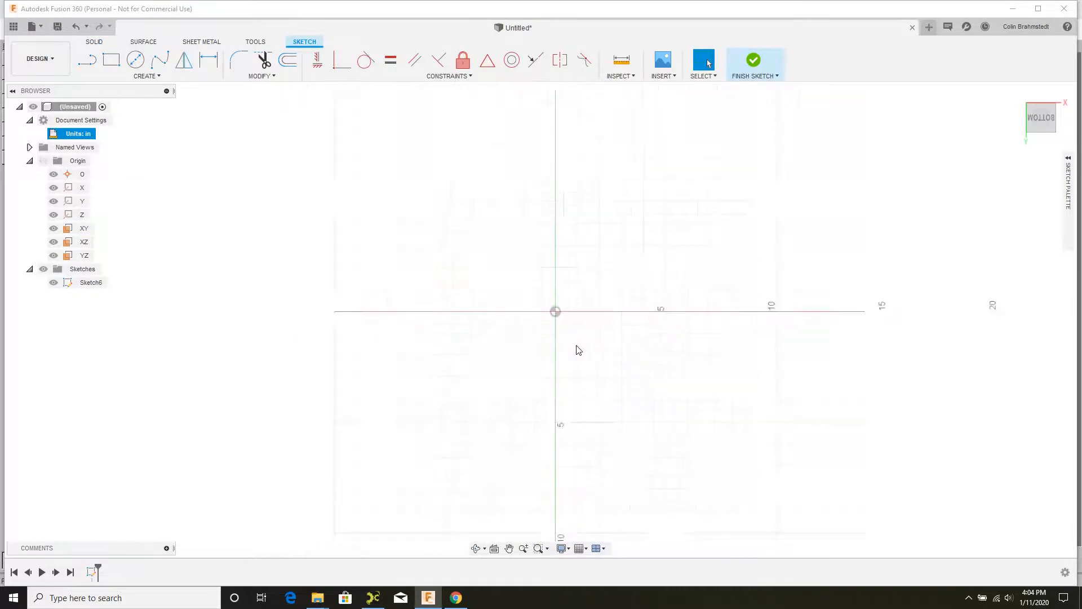
scroll(505, 286, "down", 2)
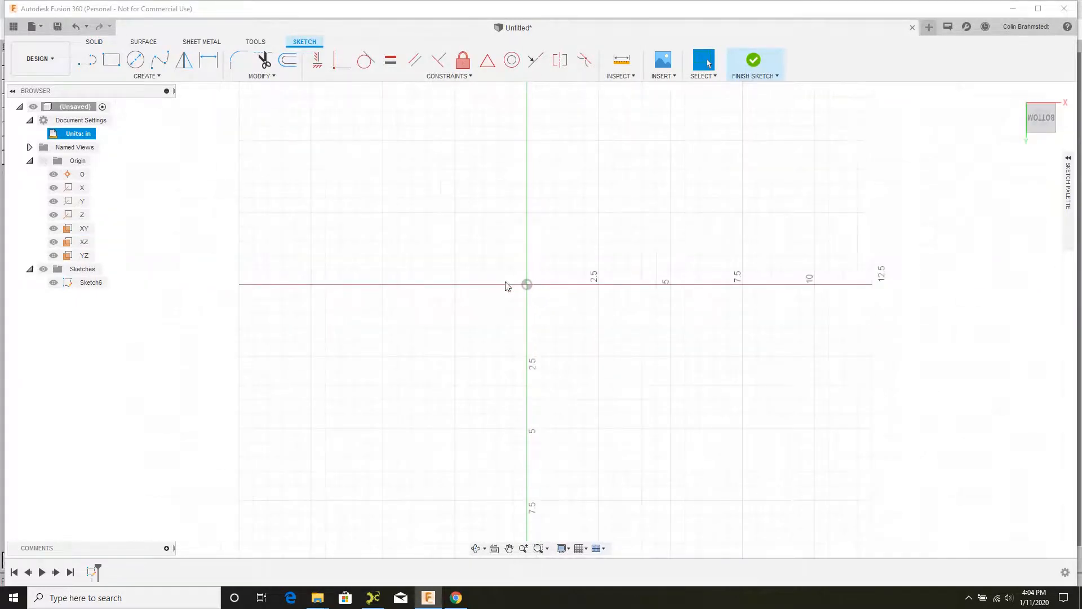
- Sketch a rectangle about 9.5 in wide and 7 in high, above and left of the origin
left_click(111, 60)
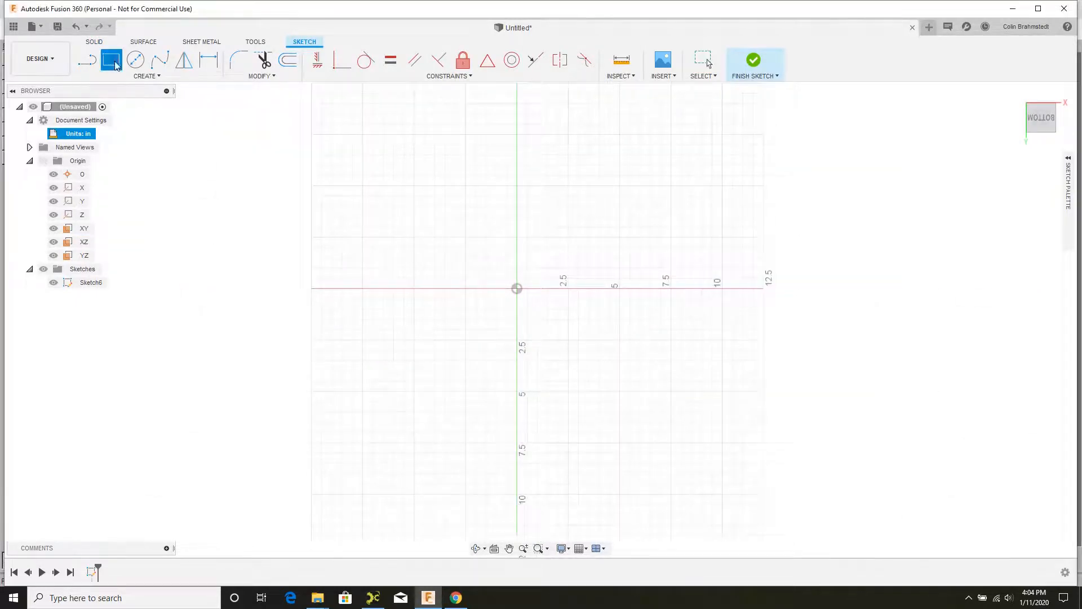
left_click(250, 113)
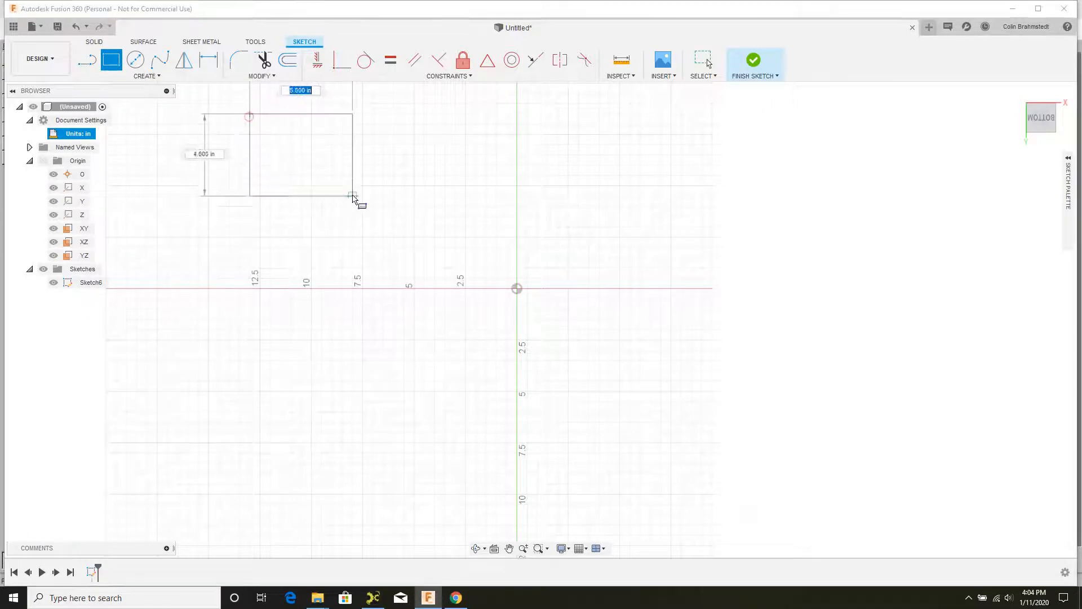
left_click(445, 258)
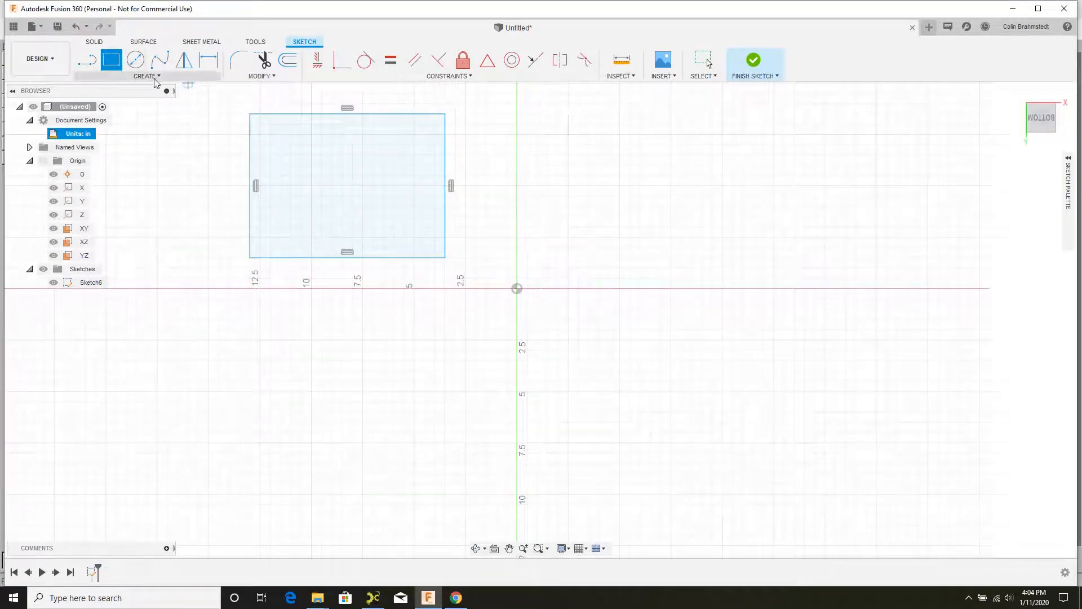
- Dimension the rectangle's width and height to 6 in each
left_click(214, 66)
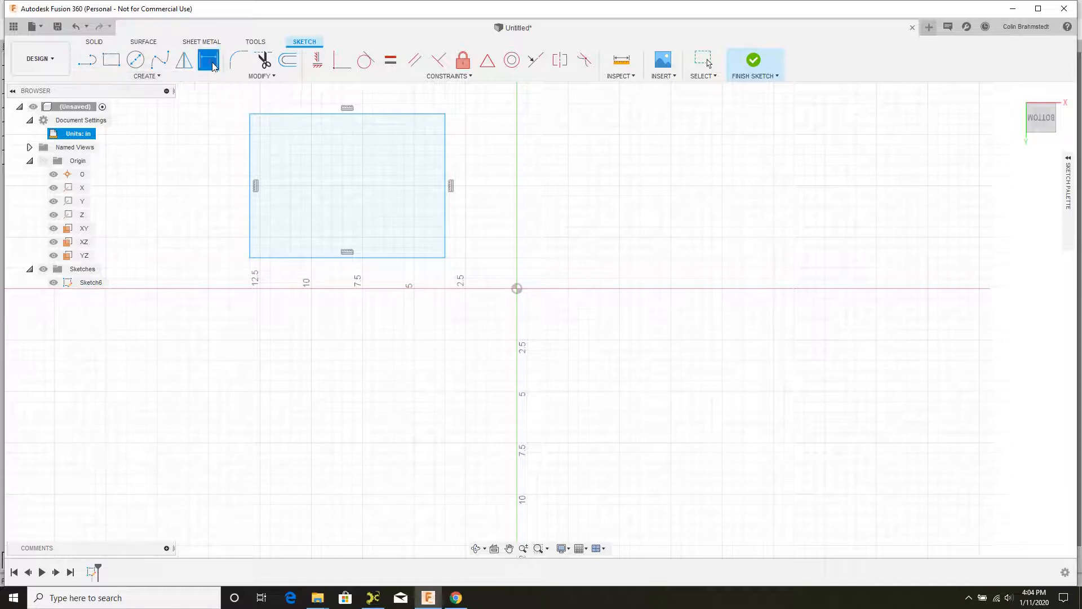
left_click(309, 114)
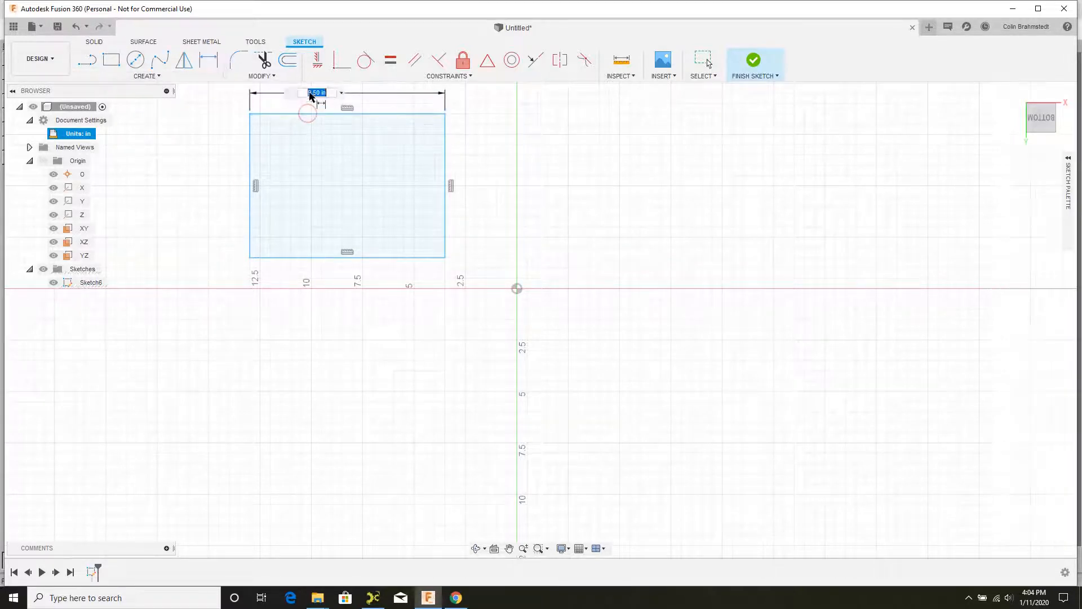
left_click(309, 93)
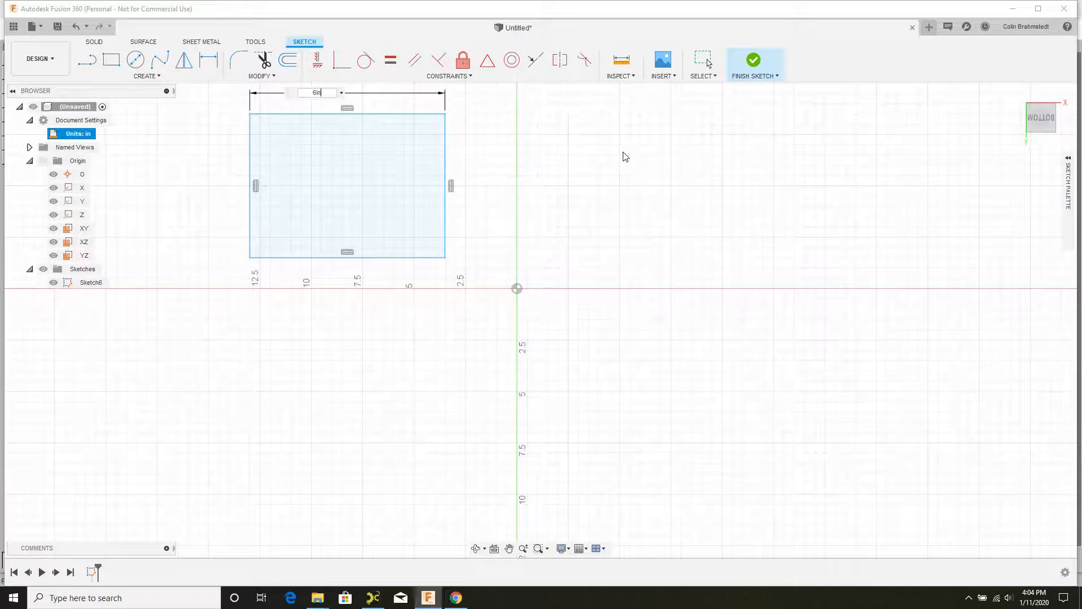
type("6in")
key("Return")
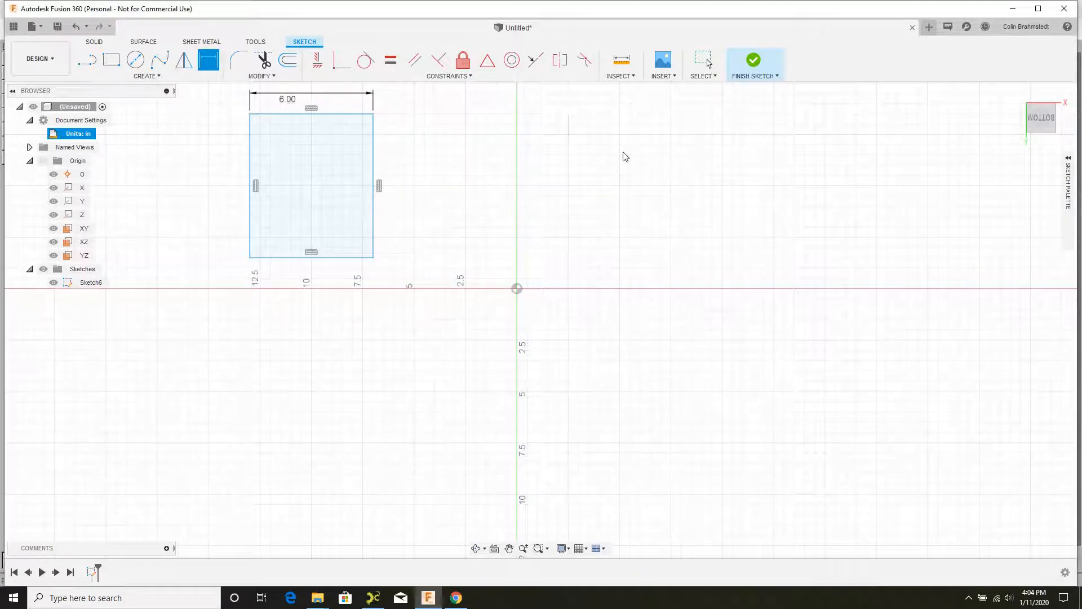
left_click(374, 172)
left_click(445, 165)
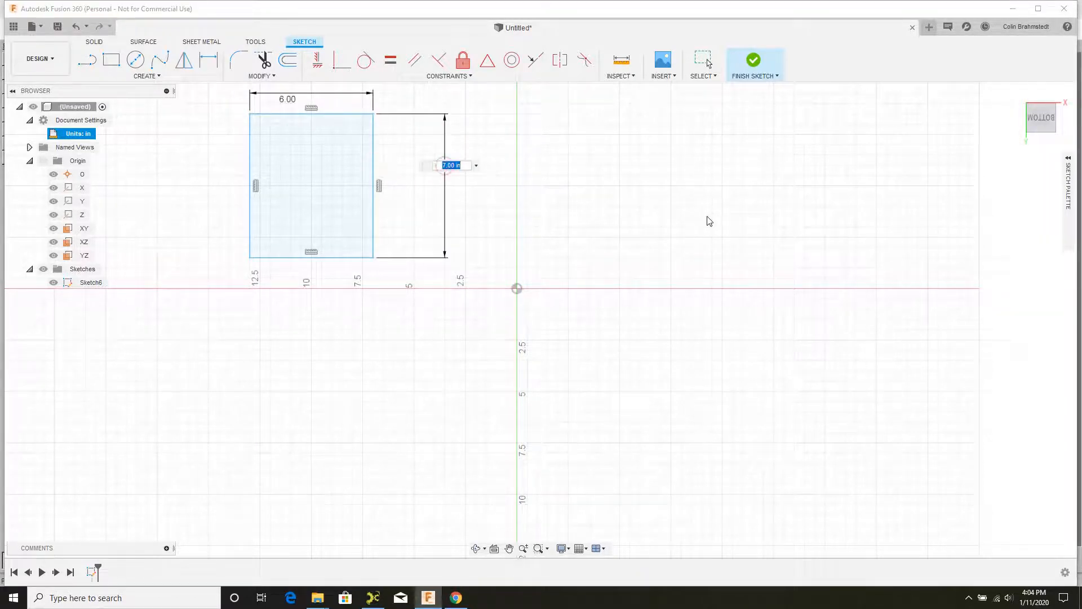
type("6in")
key("Return")
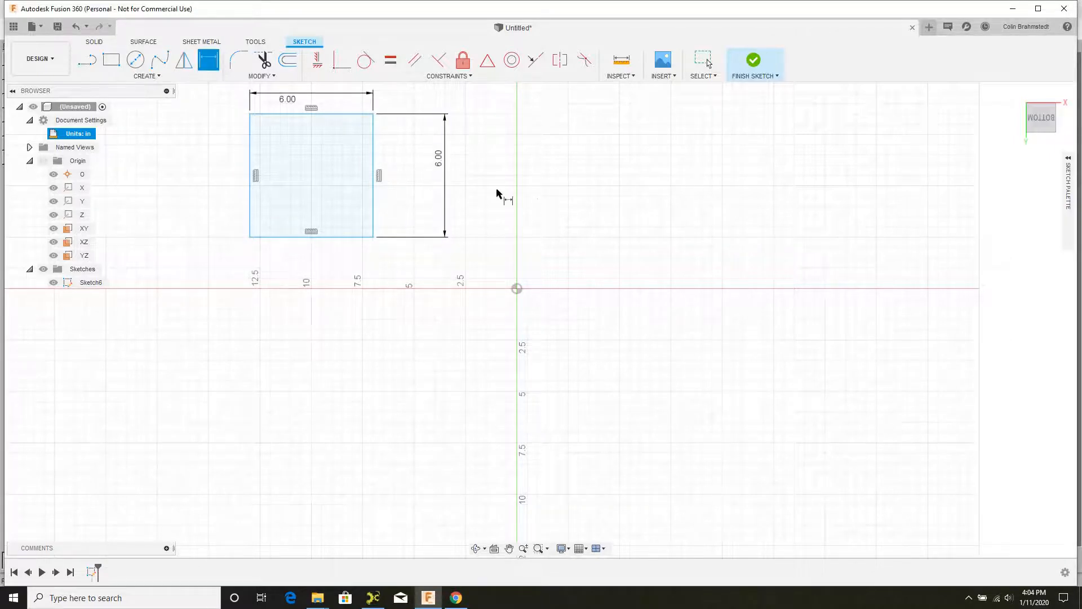
- Draw two circles near the square's upper corners, about 1 in diameter on the left and 0.76 in on the right
scroll(758, 431, "down", 1)
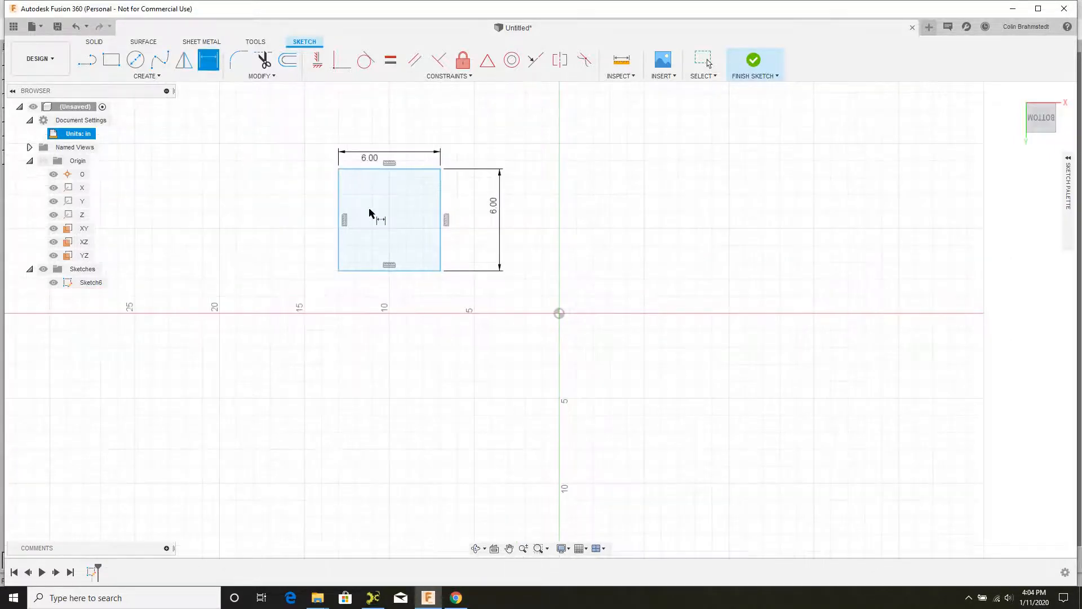
scroll(355, 164, "up", 2)
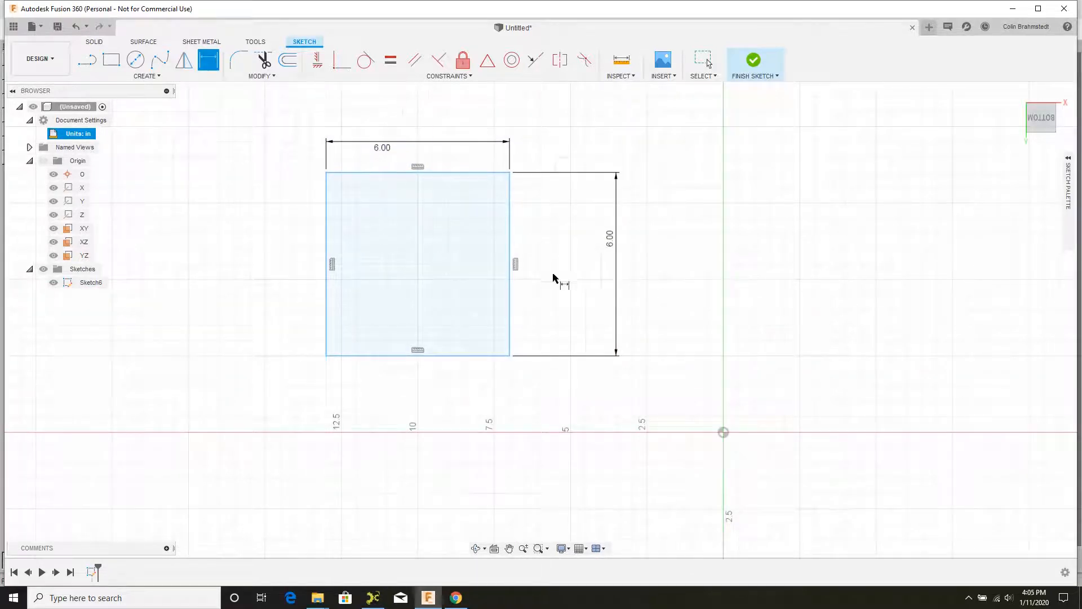
left_click(135, 61)
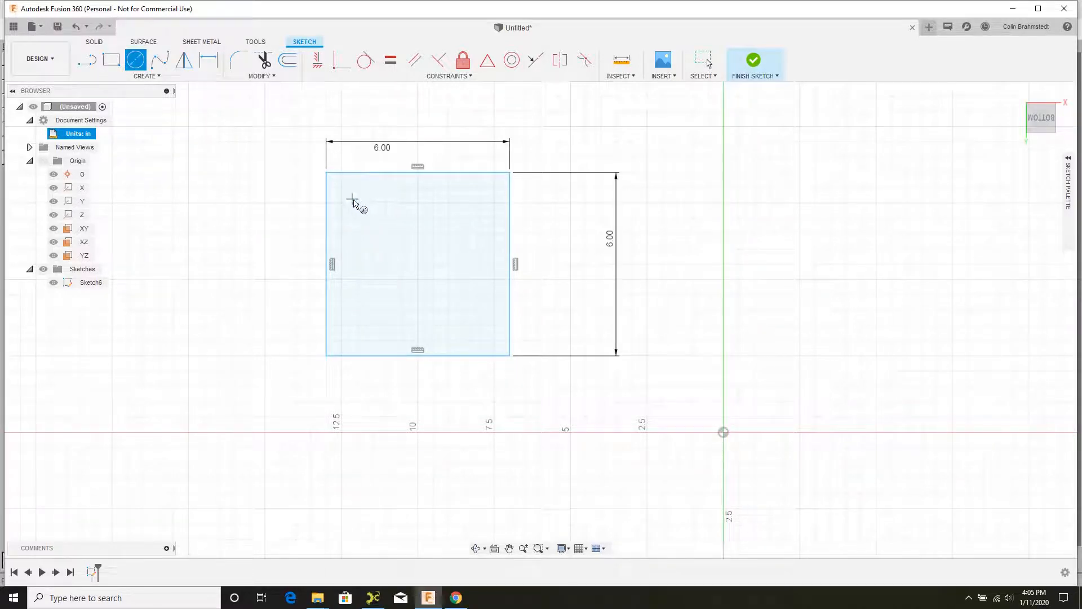
left_click(352, 200)
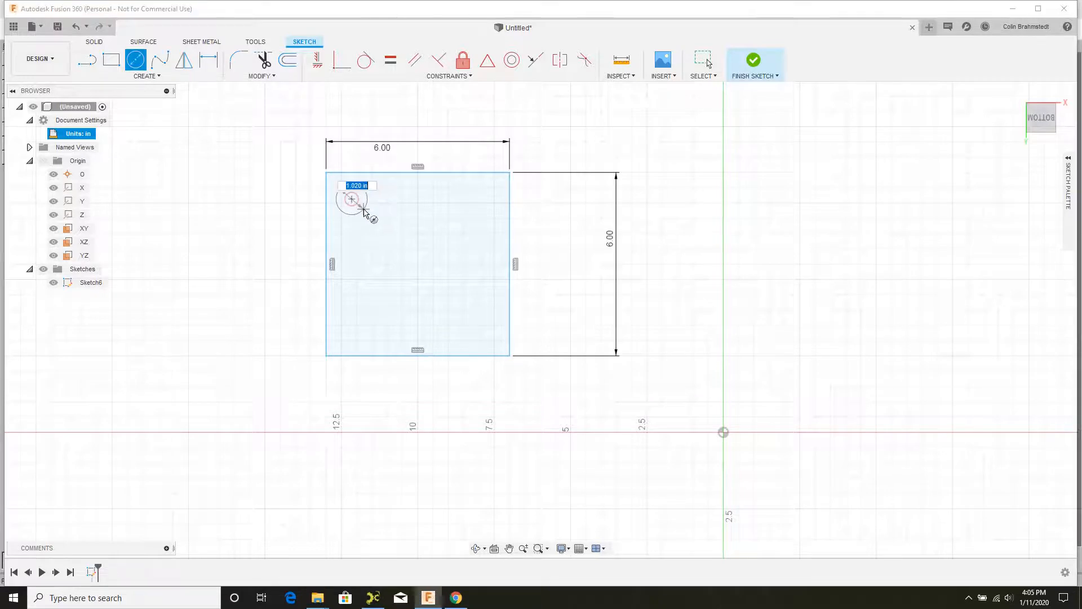
left_click(364, 213)
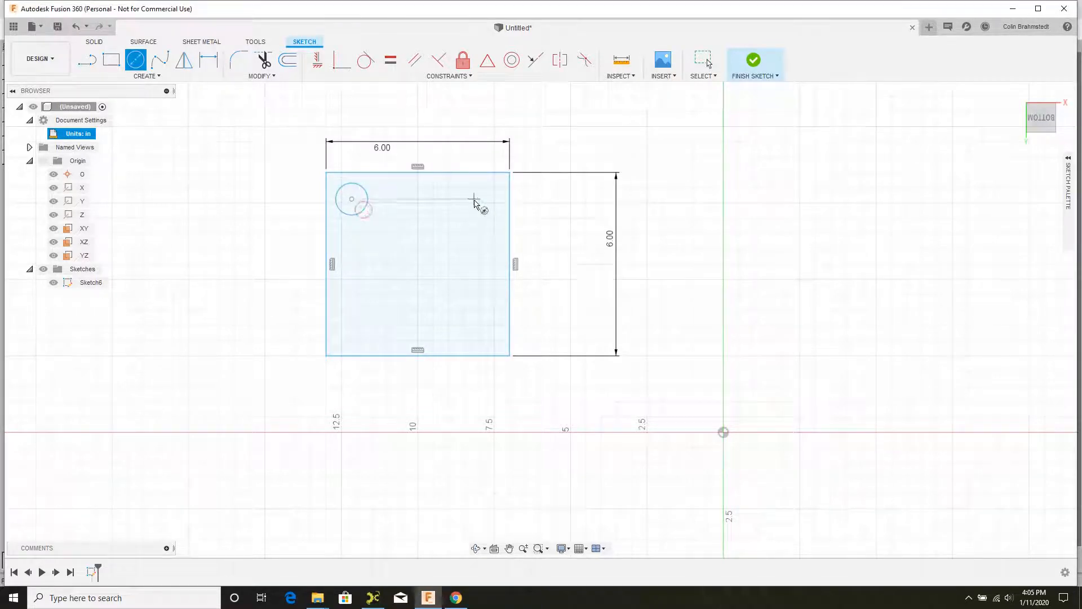
left_click(473, 193)
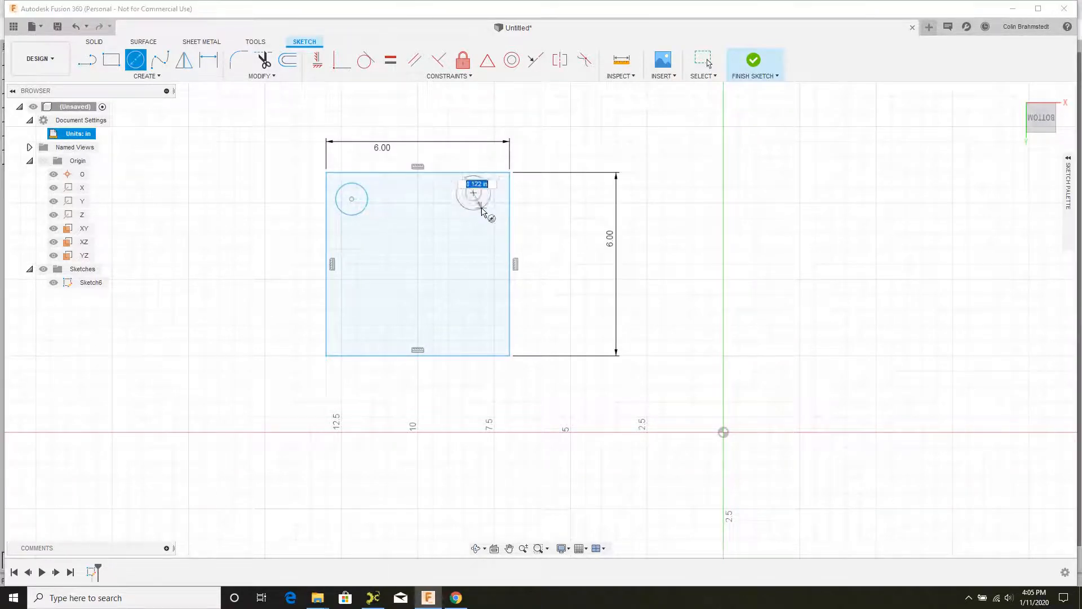
left_click(483, 204)
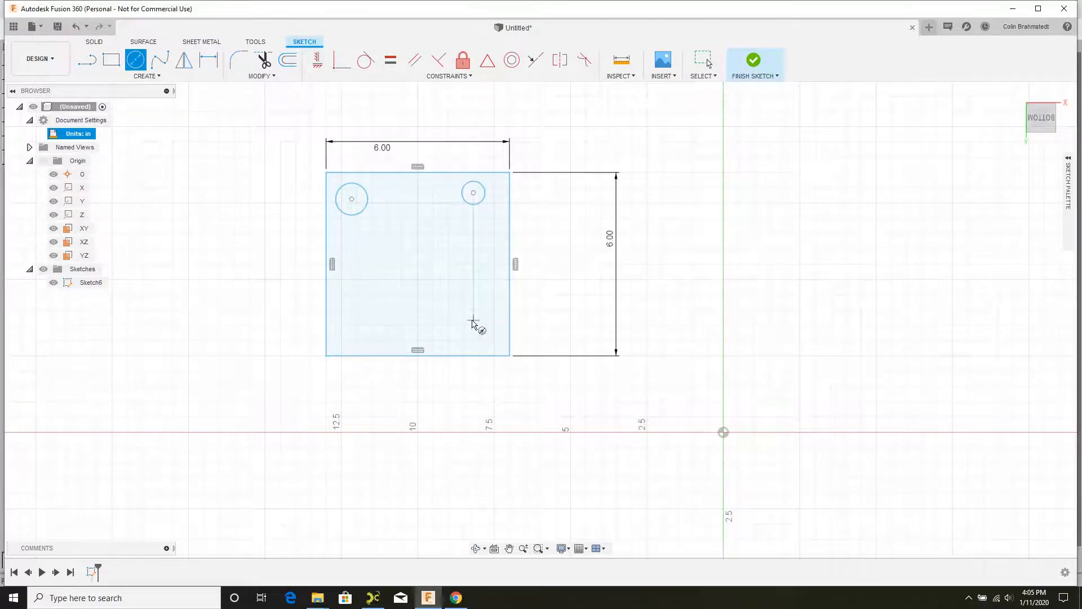
left_click(473, 320)
key("Escape")
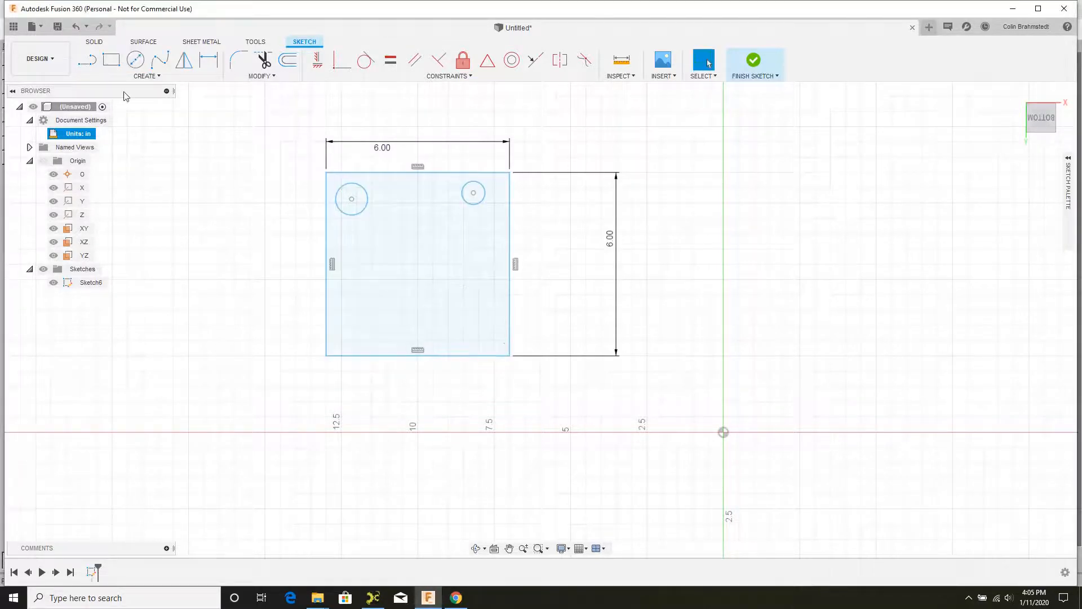
- Draw two more circles about 1 in across in the lower half of the square, one on each side
left_click(135, 60)
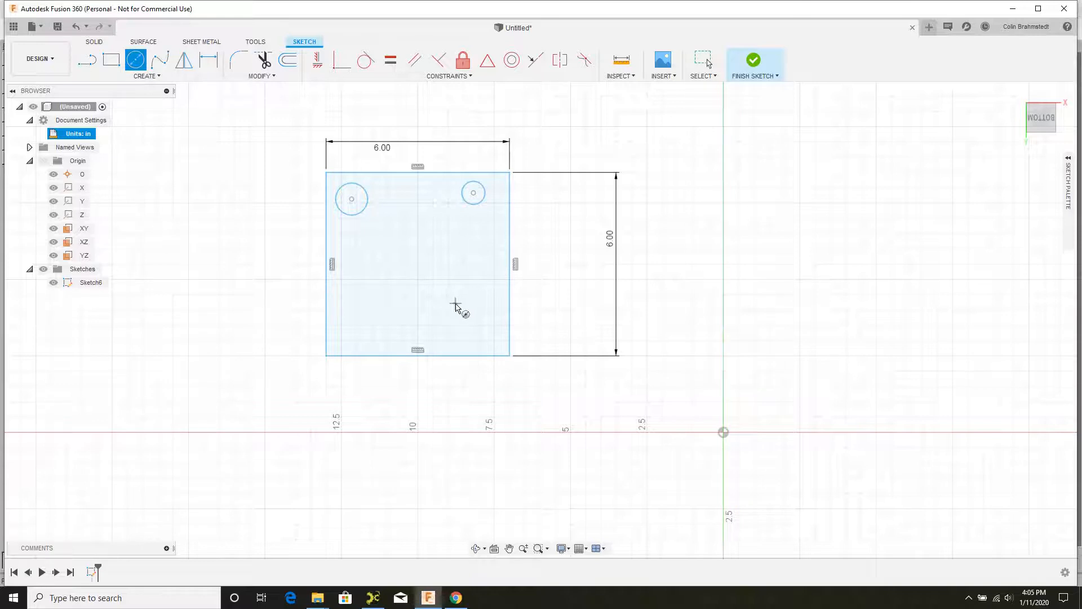
left_click(455, 304)
left_click(467, 316)
left_click(379, 292)
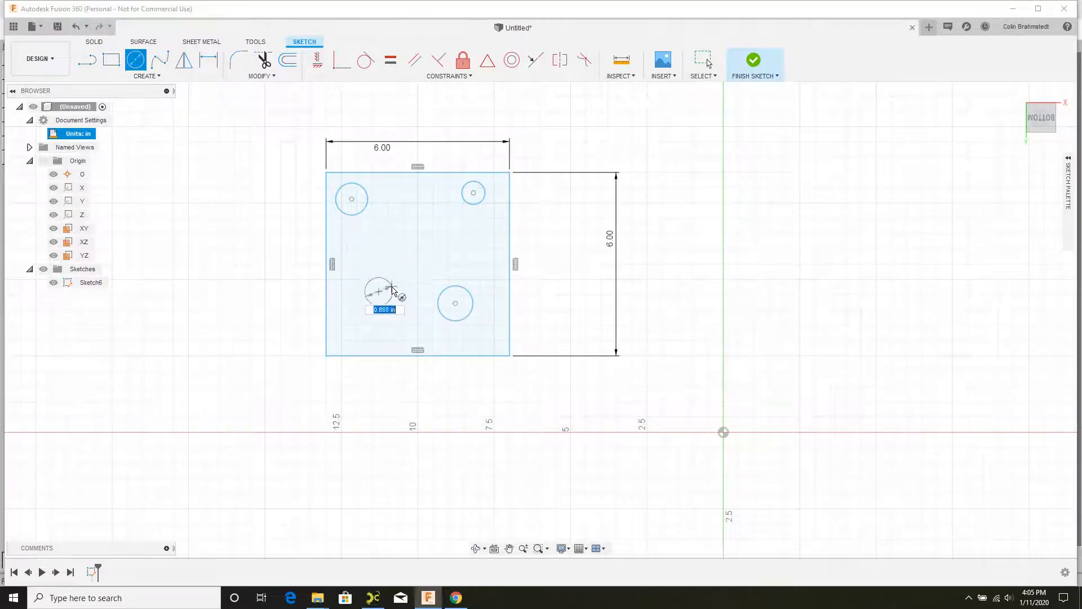
left_click(393, 286)
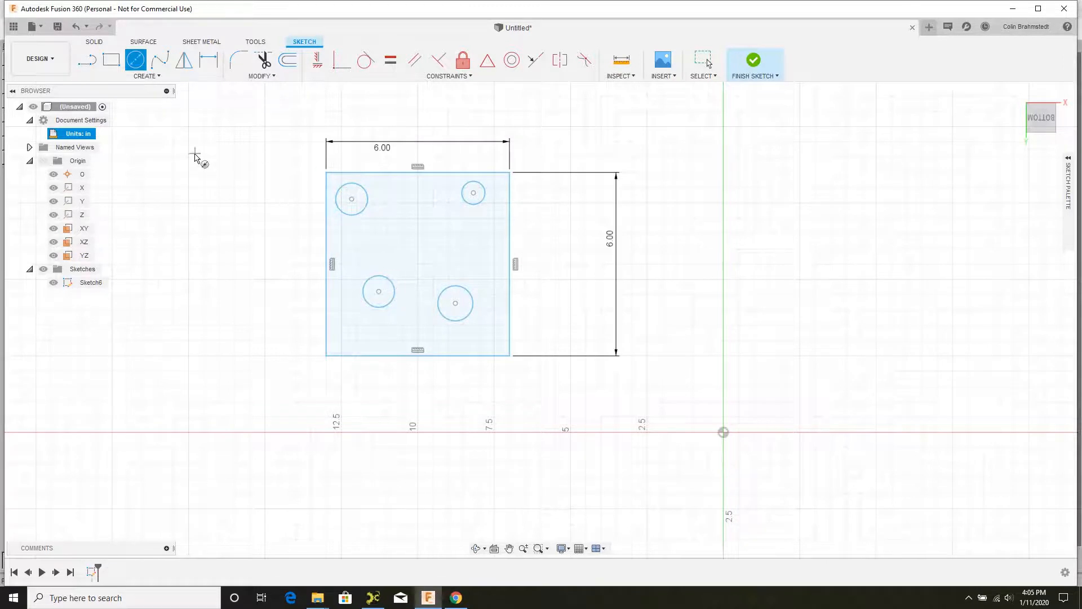
- Dimension both upper circles to a diameter of 0.25 in
left_click(213, 64)
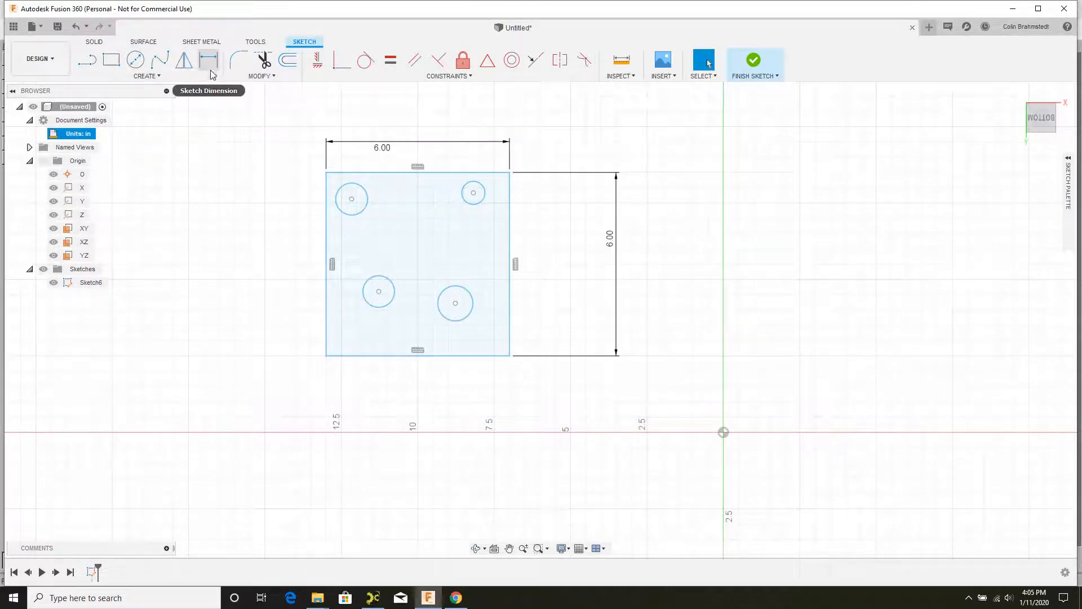
left_click(362, 211)
left_click(387, 230)
type("0.25")
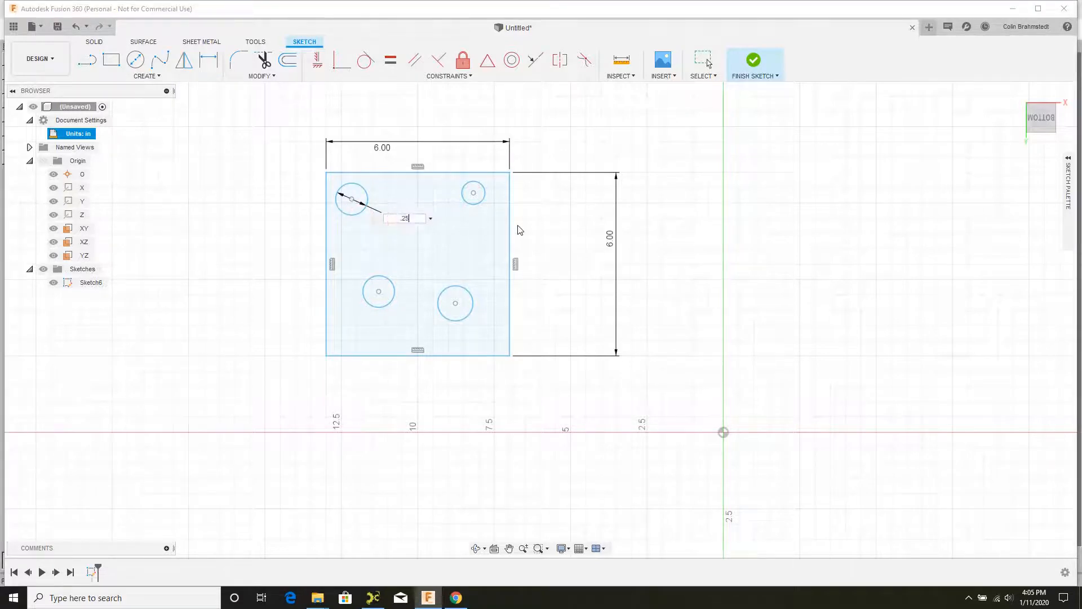
key("Return")
left_click(482, 203)
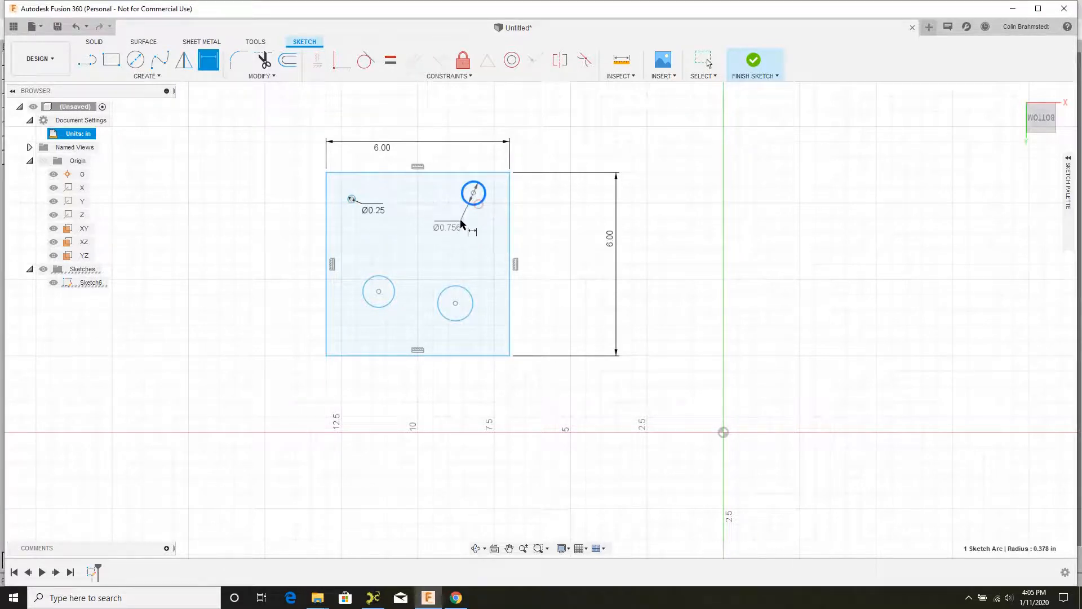
left_click(468, 221)
type("0.25")
key("Return")
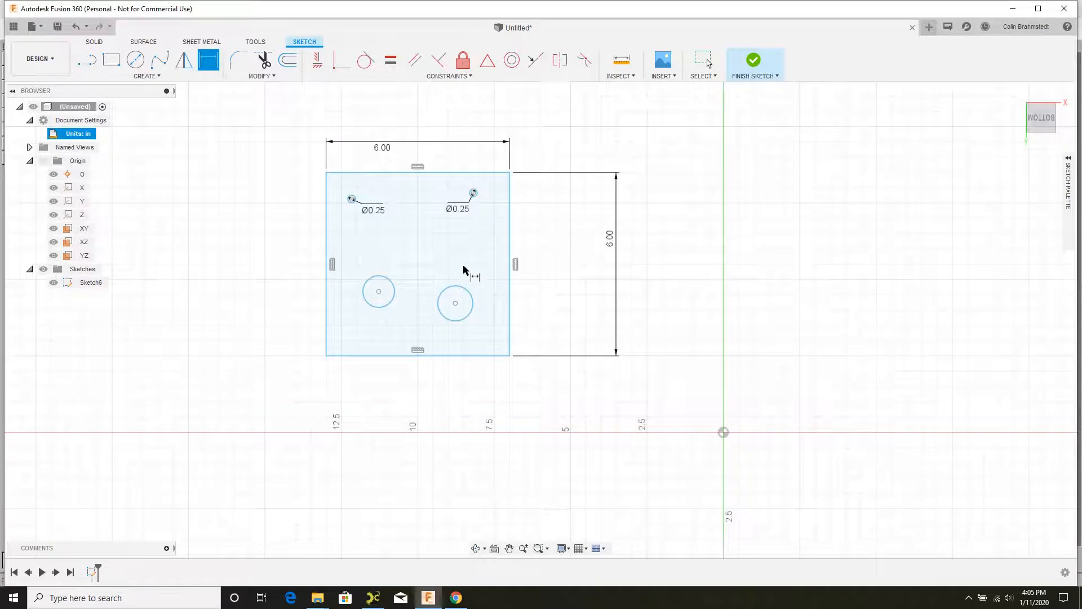
- Dimension both lower circles inside the square to a diameter of 0.25 in
left_click(460, 293)
left_click(458, 270)
type("0.25")
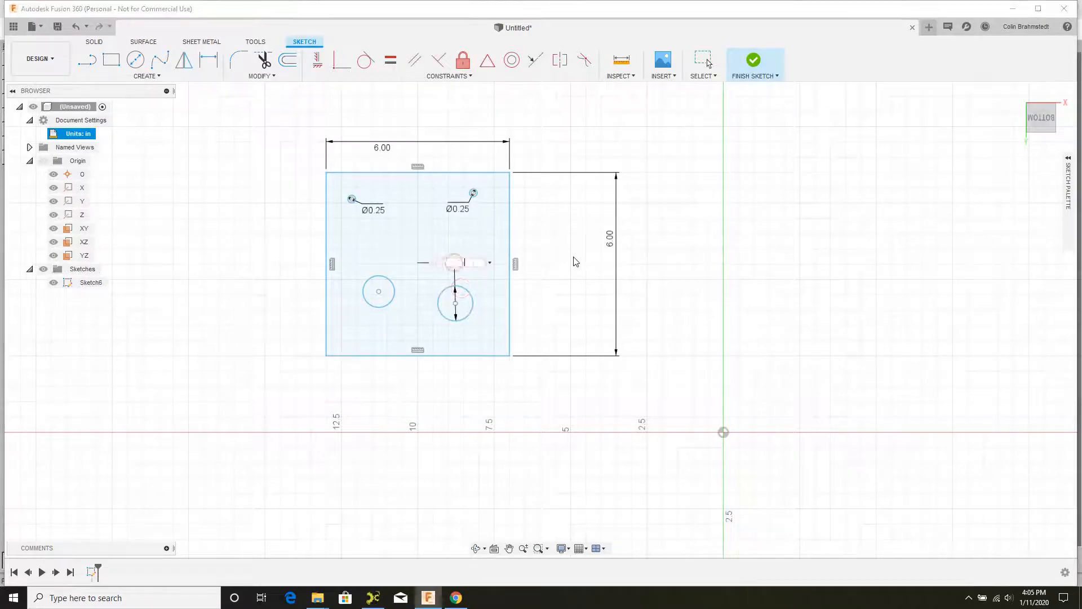
key("Return")
left_click(394, 291)
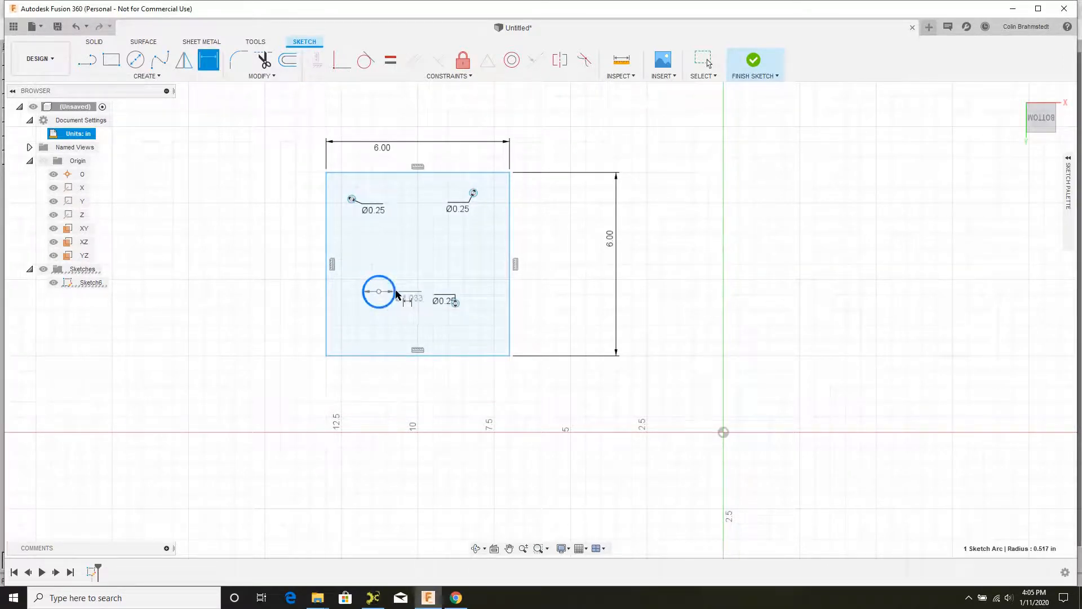
left_click(427, 261)
type("0.25")
key("Return")
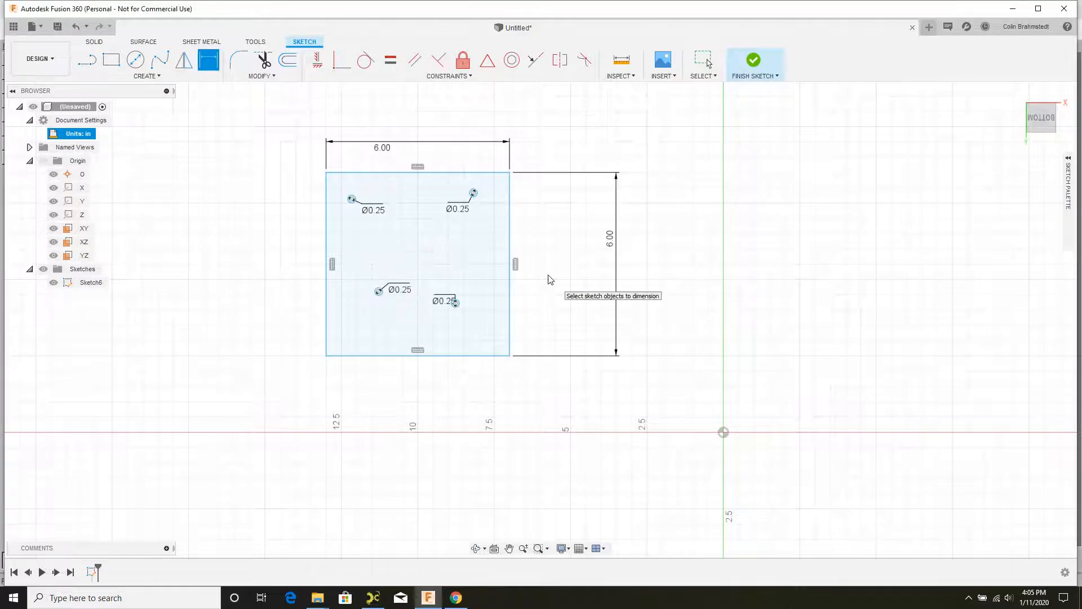
key("Escape")
- Move the two lower circles out toward the square's lower corners and shift the upper-right circle slightly away from its corner
scroll(375, 265, "up", 5)
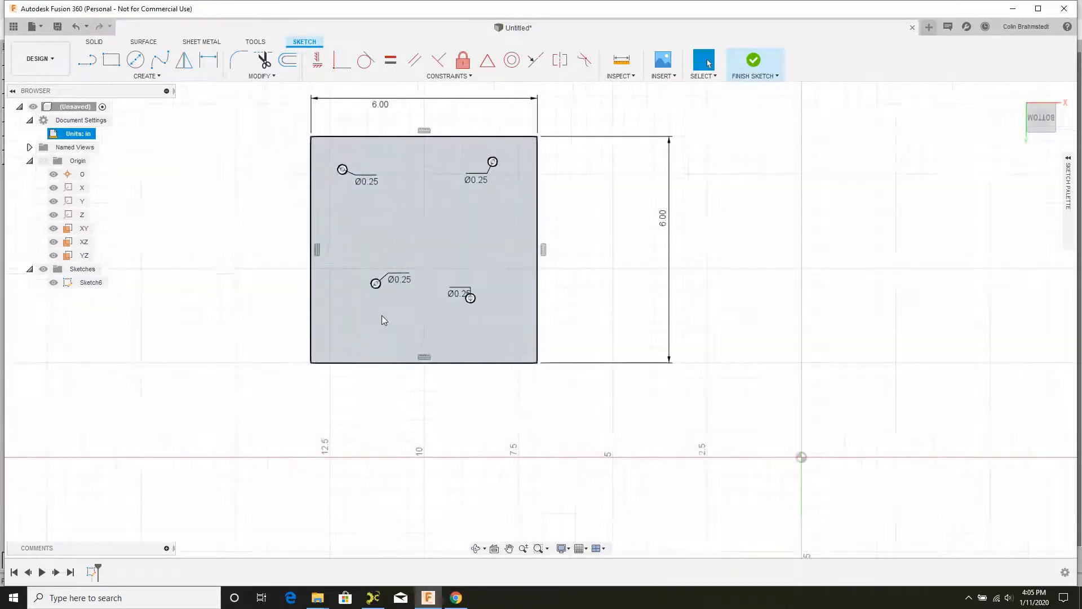
left_click_drag(373, 264, 314, 346)
left_click_drag(532, 287, 599, 337)
scroll(560, 355, "up", 2)
scroll(545, 268, "down", 6)
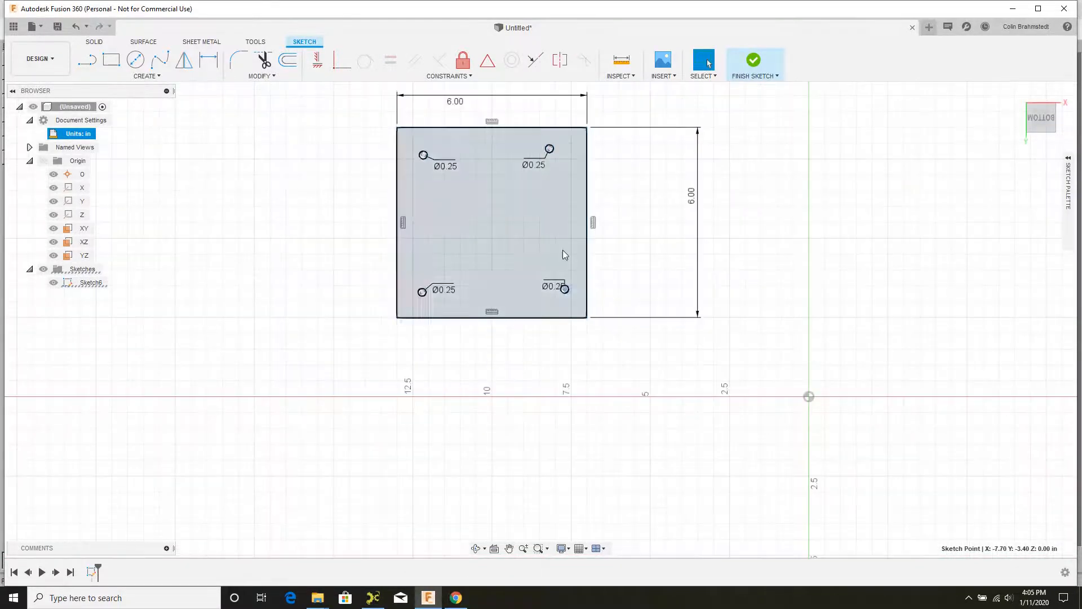
left_click_drag(550, 150, 556, 160)
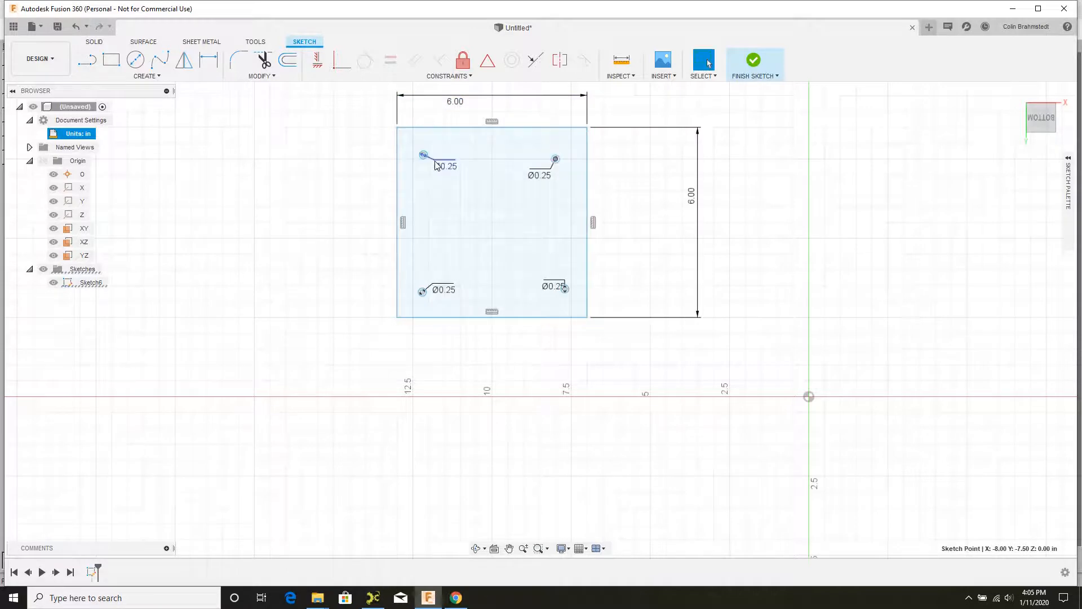
scroll(485, 150, "down", 1)
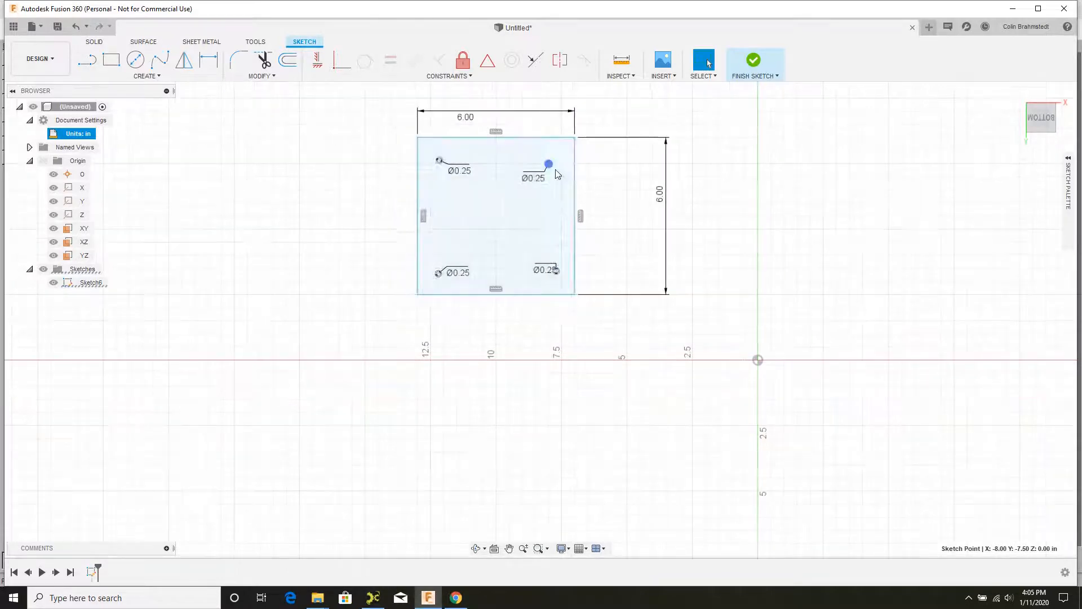
scroll(522, 148, "up", 3)
left_click(208, 59)
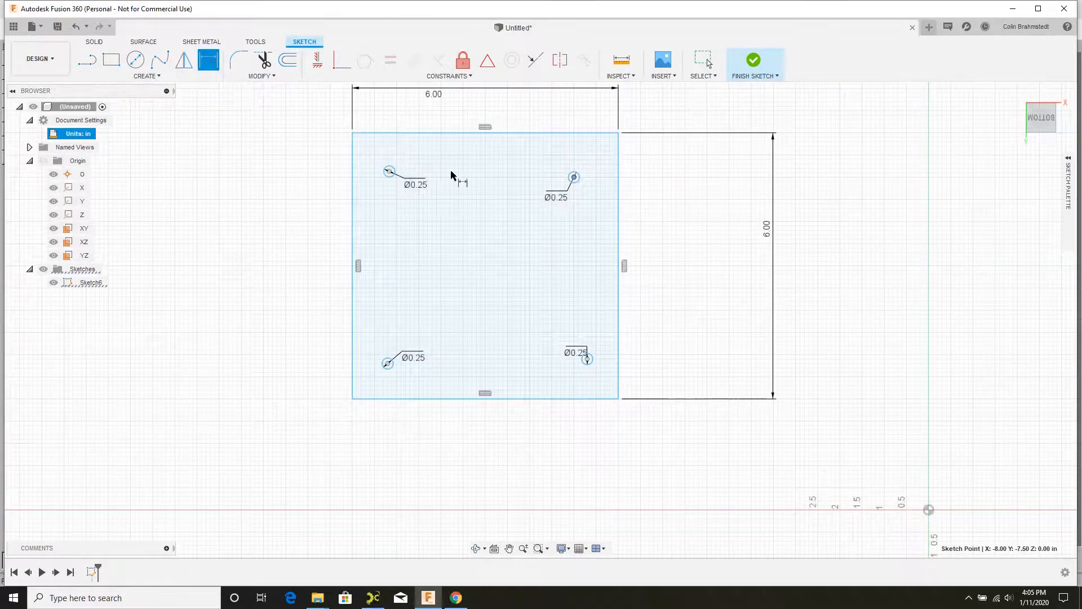
scroll(387, 183, "up", 3)
scroll(395, 215, "down", 1)
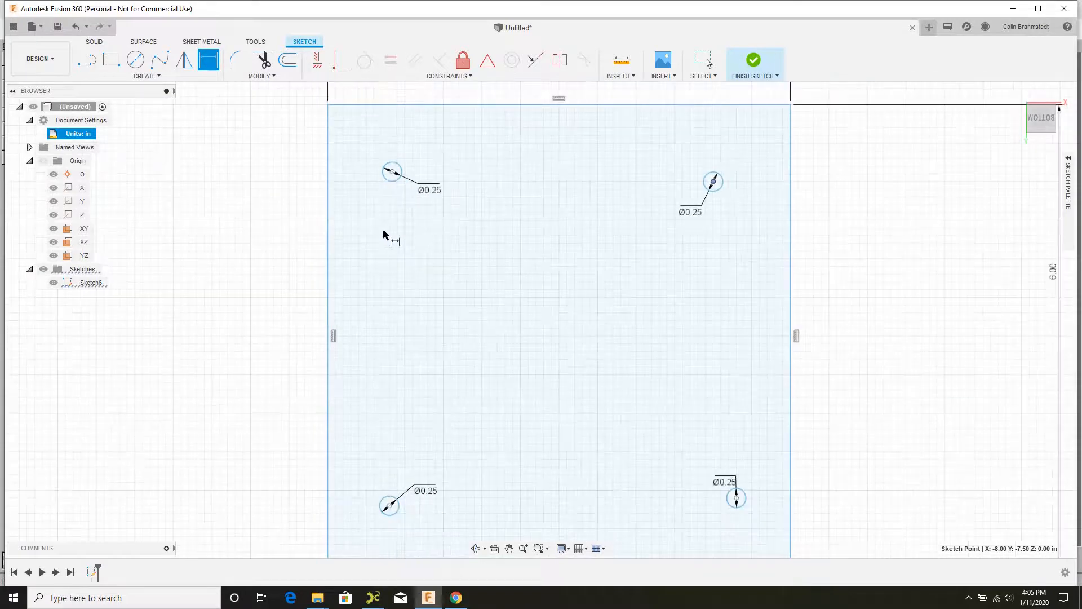
left_click(391, 171)
left_click(713, 182)
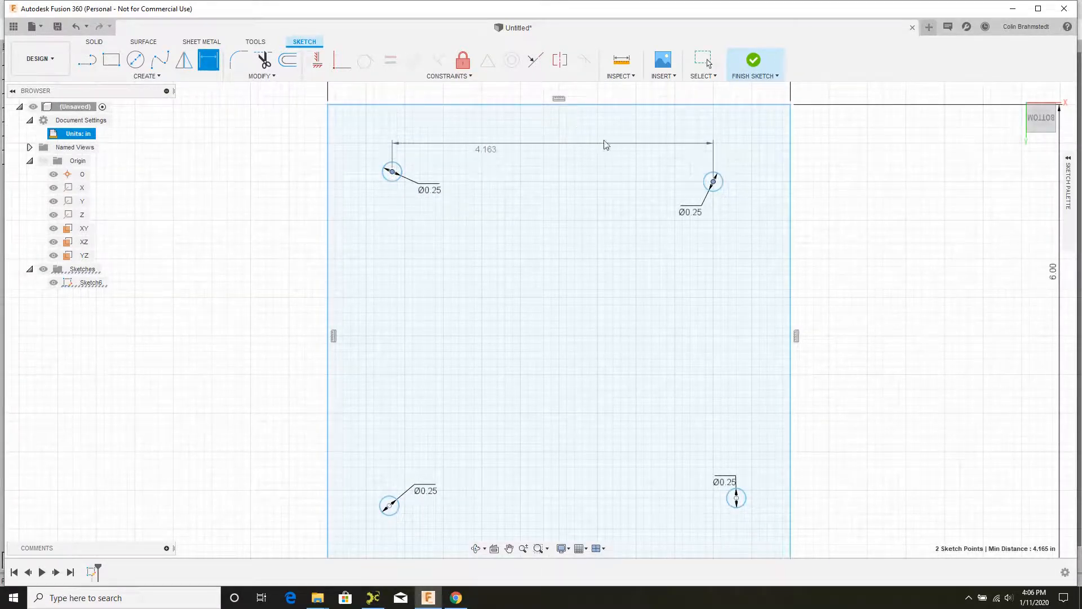
key("Escape")
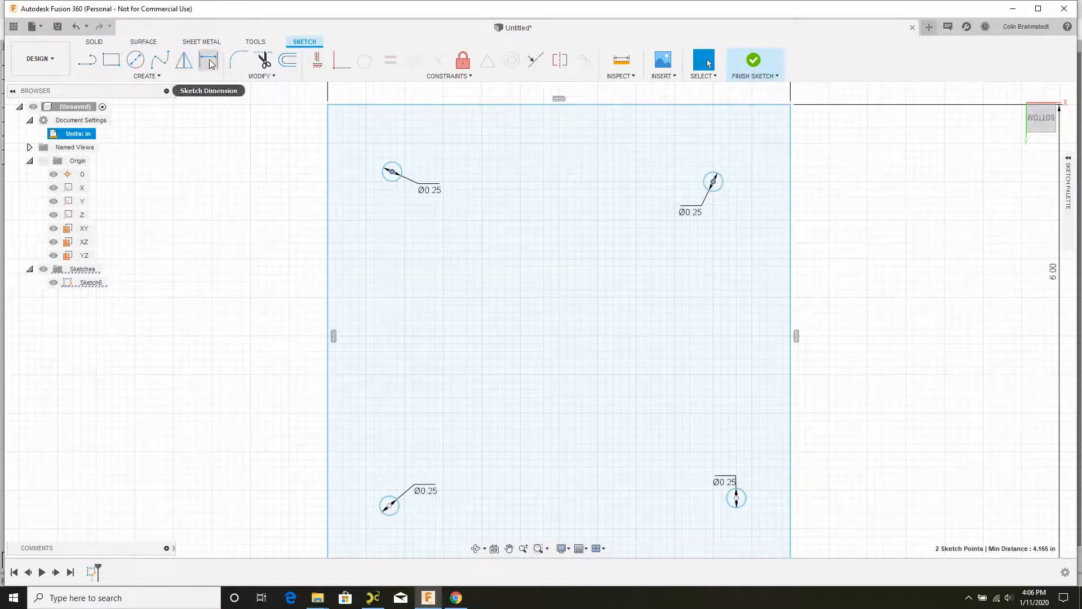
left_click(209, 64)
key("Escape")
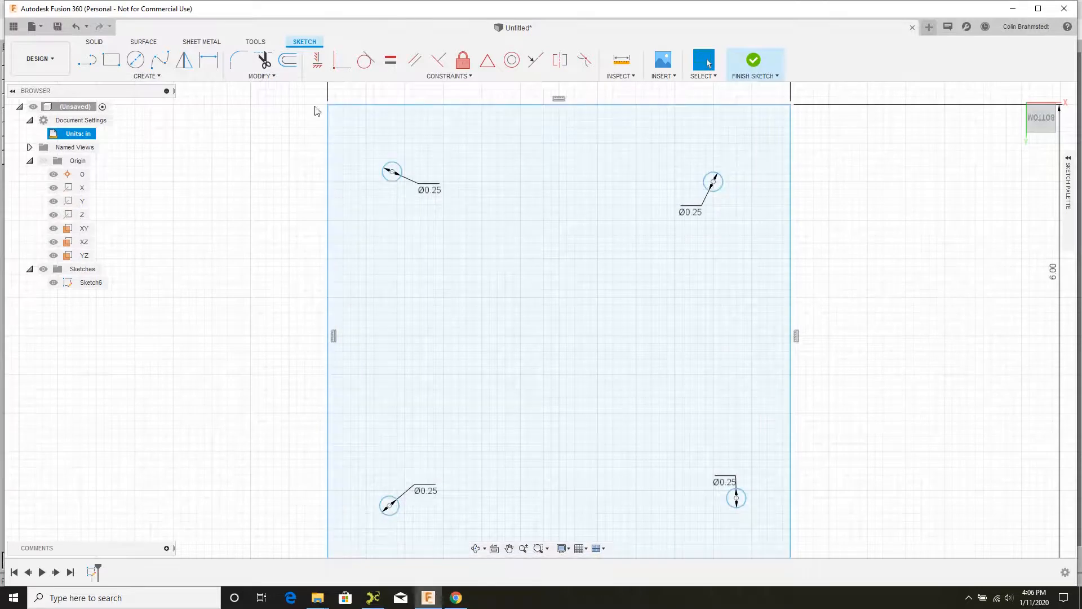
- Dimension the upper-left circle's center 1 in from the square's top edge and 1 in from its left edge
key("d")
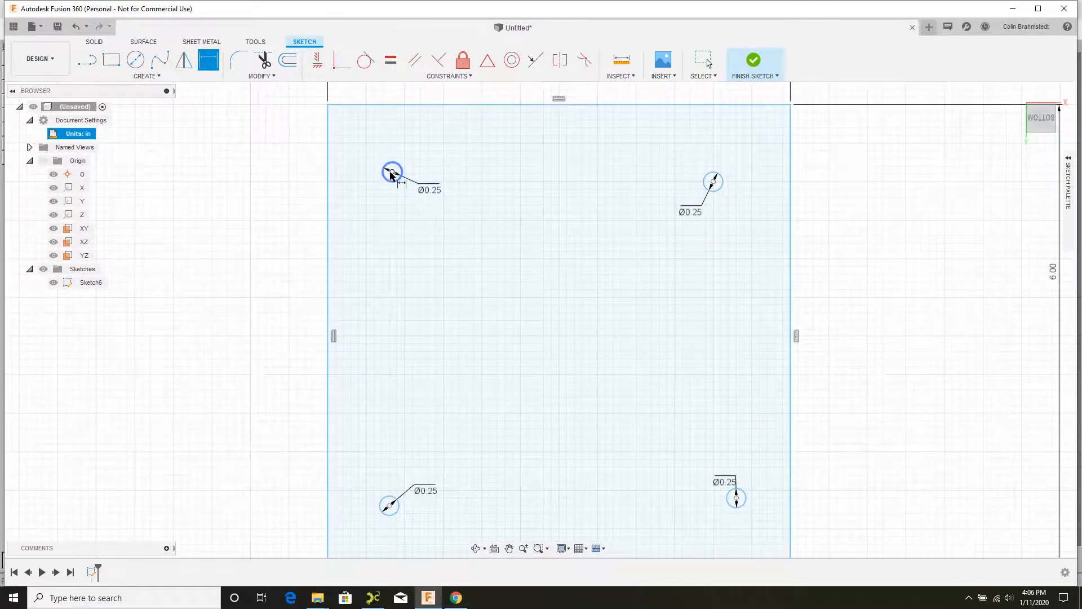
left_click(392, 173)
left_click(397, 107)
left_click(243, 145)
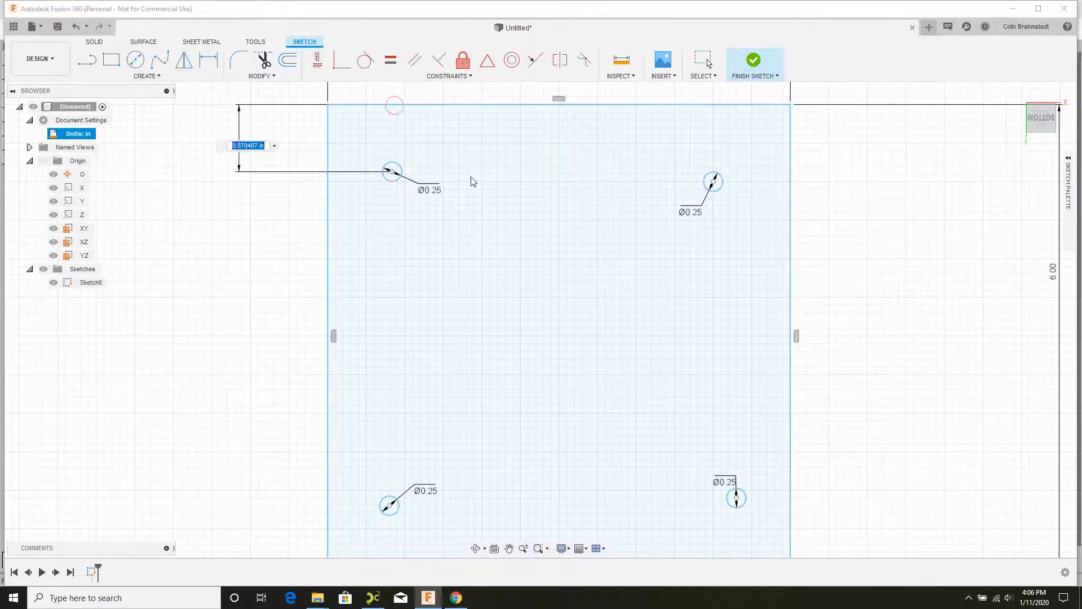
type("1")
key("Return")
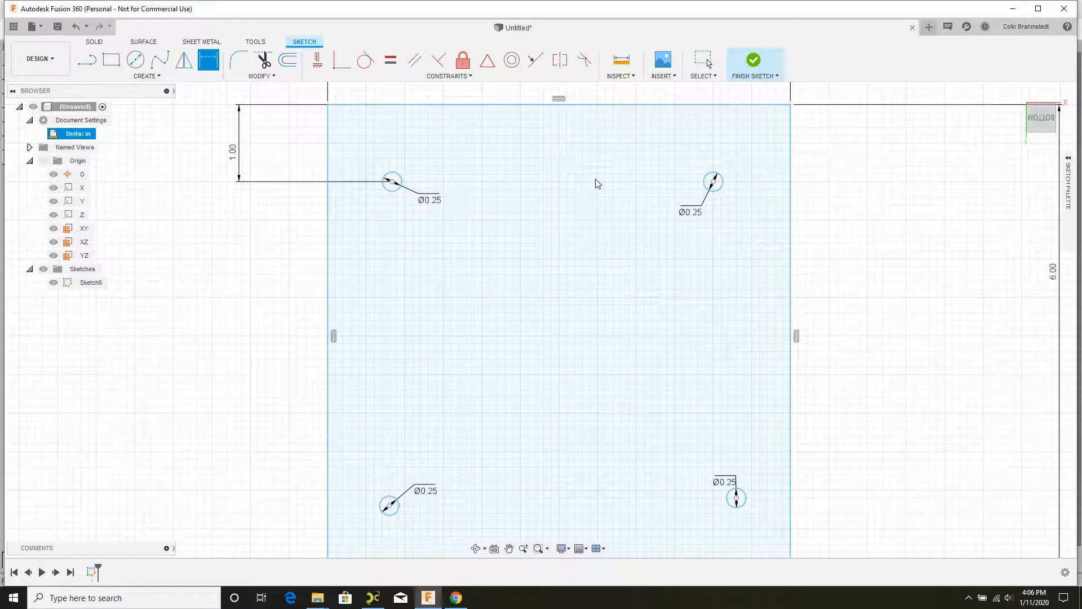
left_click(393, 183)
left_click(329, 193)
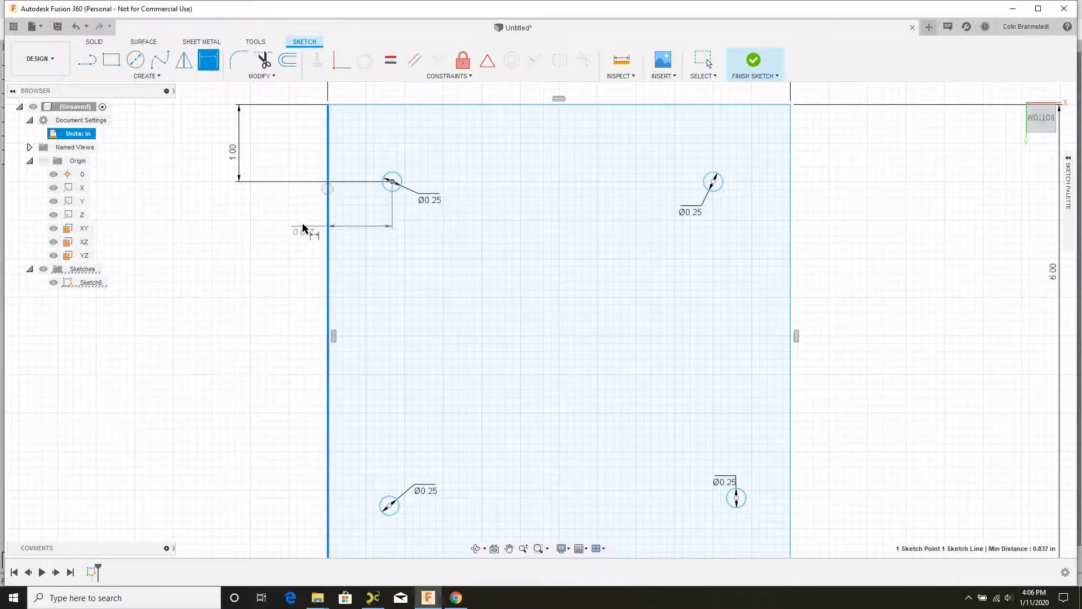
left_click(338, 246)
type("1")
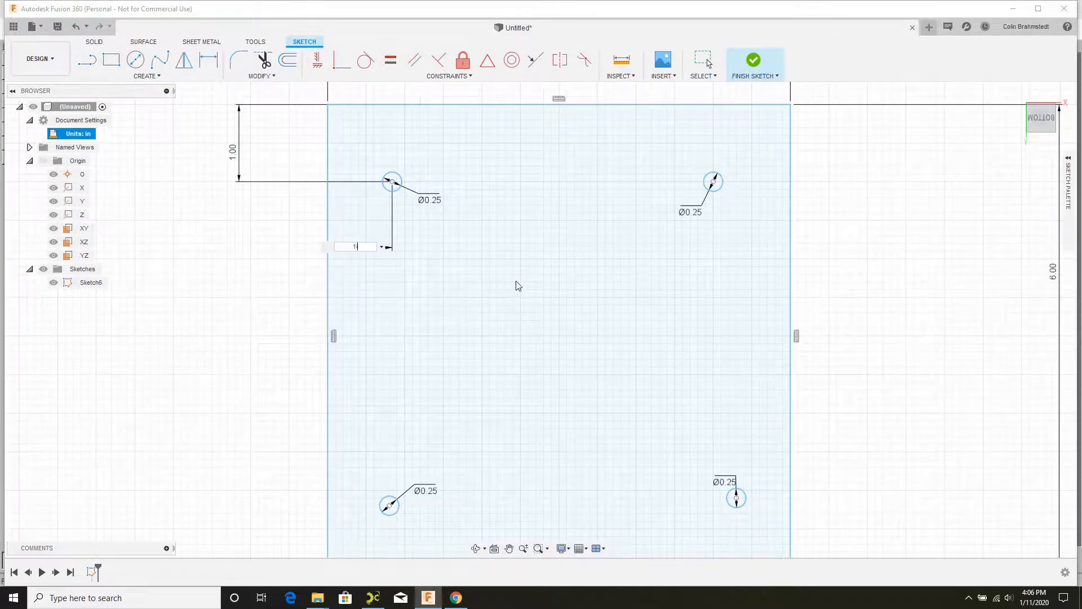
key("Return")
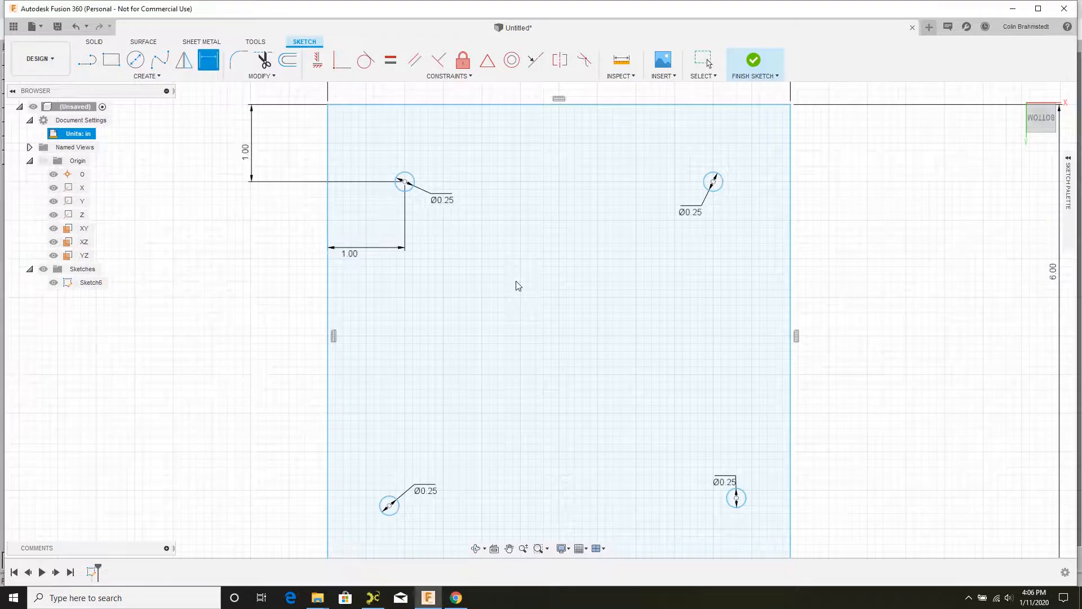
- Dimension the upper-right circle's center 1 in from the square's right edge and 1 in from its top edge
left_click(713, 184)
left_click(791, 188)
left_click(773, 241)
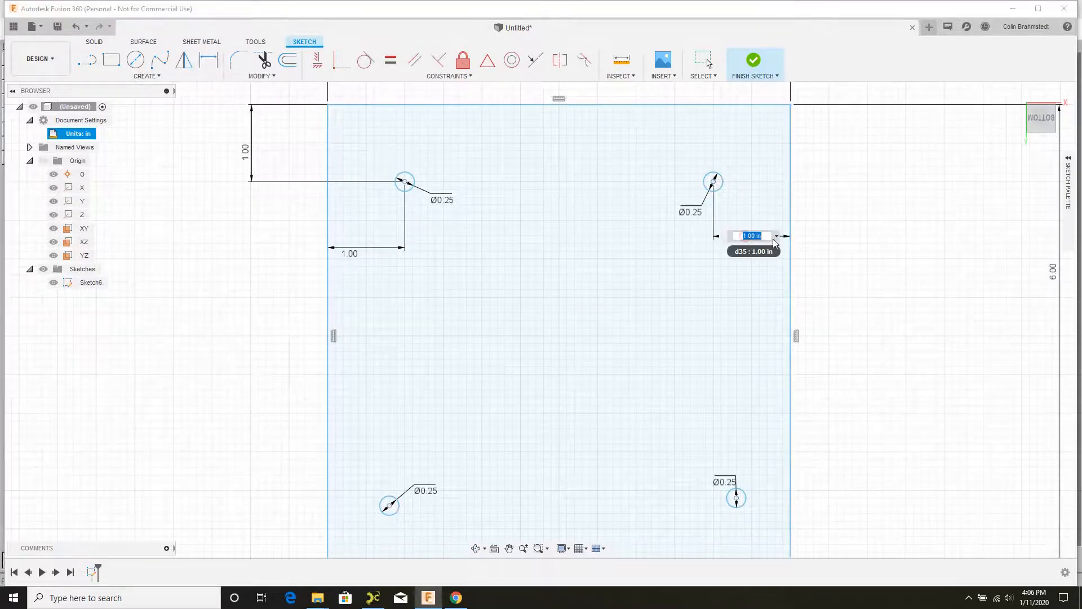
key("Return")
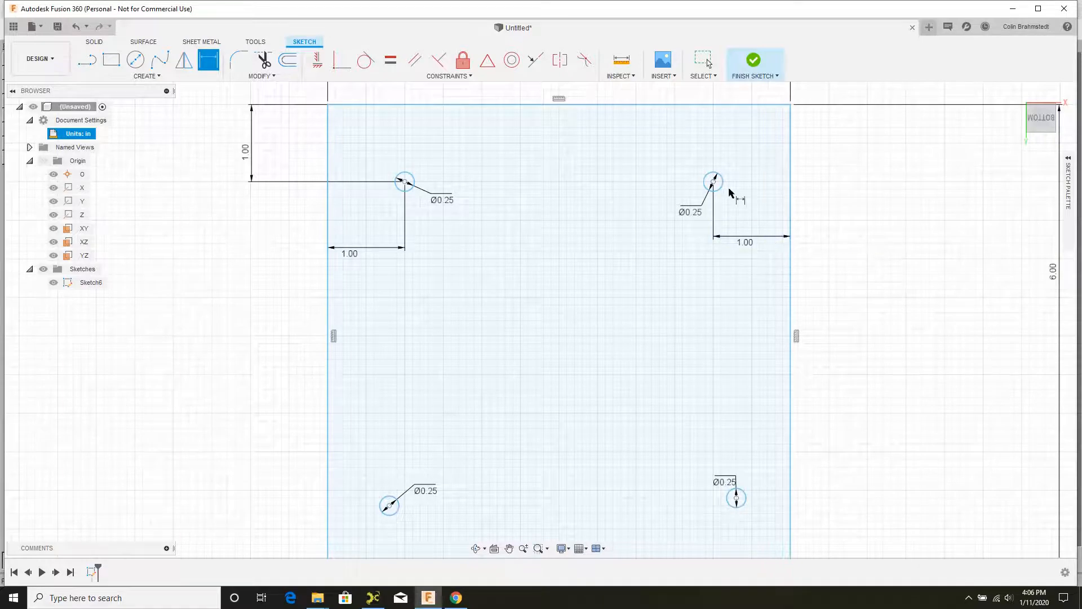
left_click(713, 181)
left_click(711, 104)
left_click(643, 144)
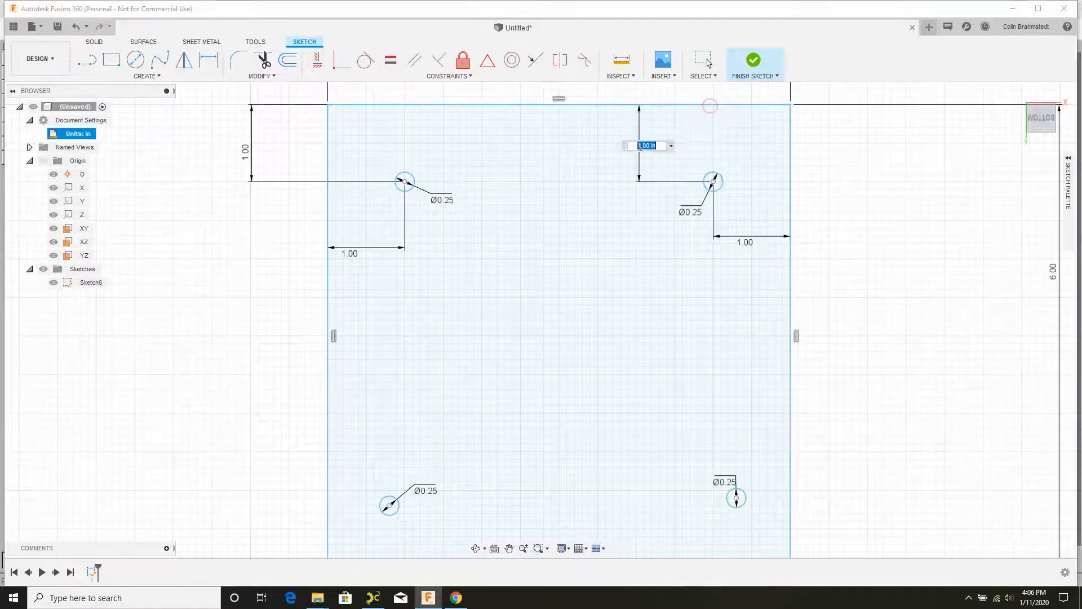
key("Return")
- Dimension the lower-right circle's center 1 in from the square's right edge and 1 in from its bottom edge
scroll(718, 271, "down", 3)
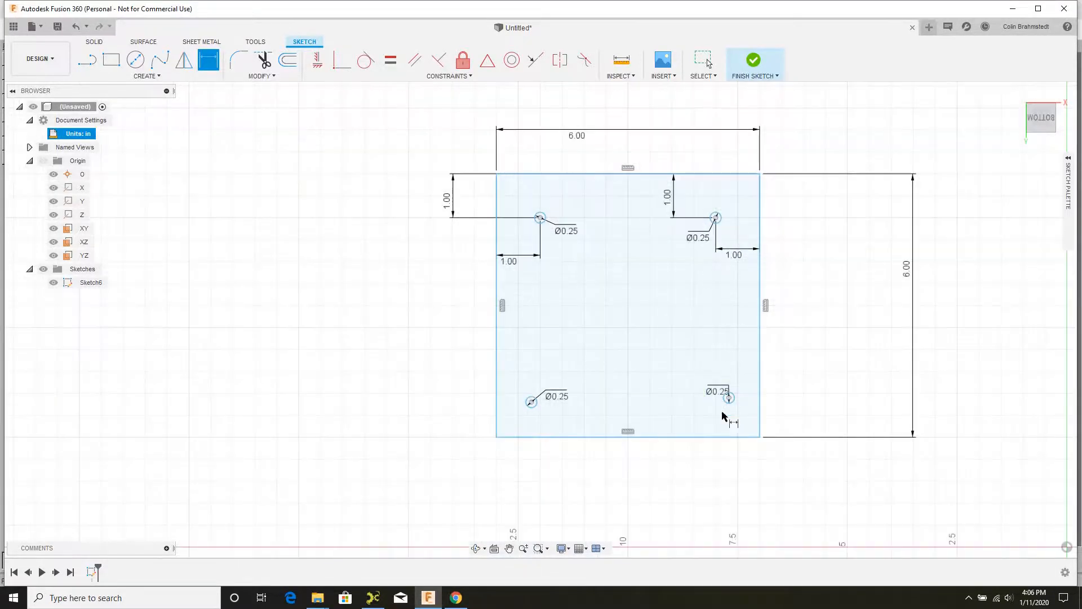
scroll(732, 367, "up", 4)
left_click(731, 363)
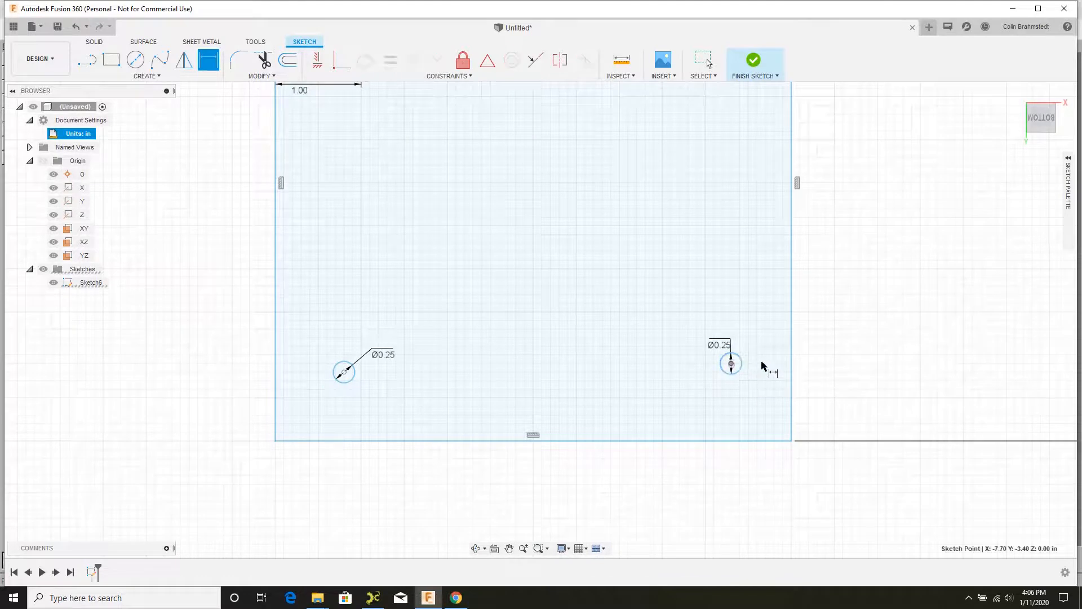
left_click(791, 370)
left_click(786, 369)
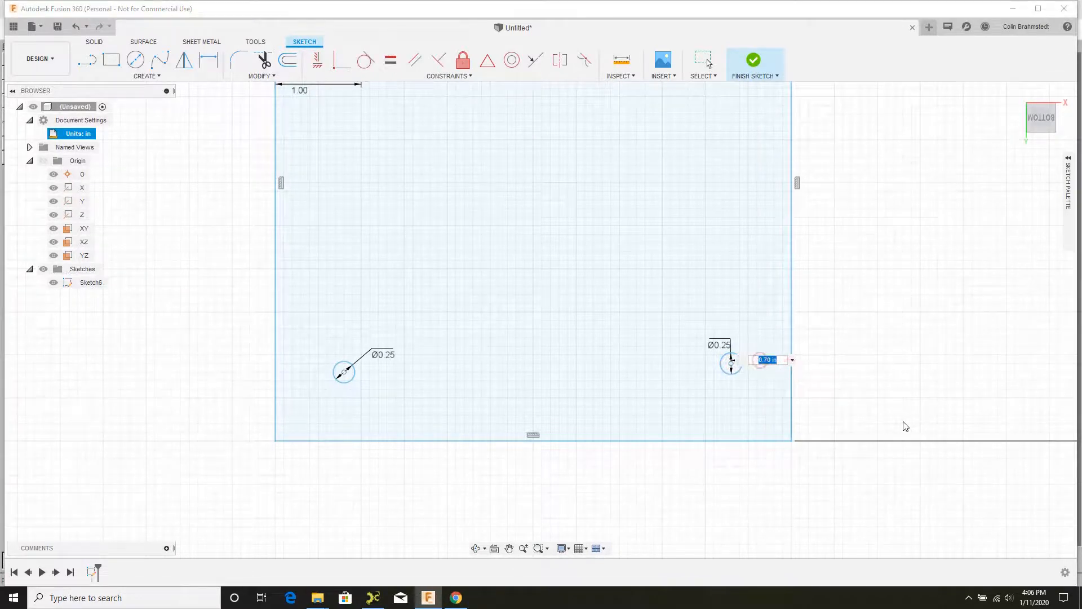
type("1")
key("Return")
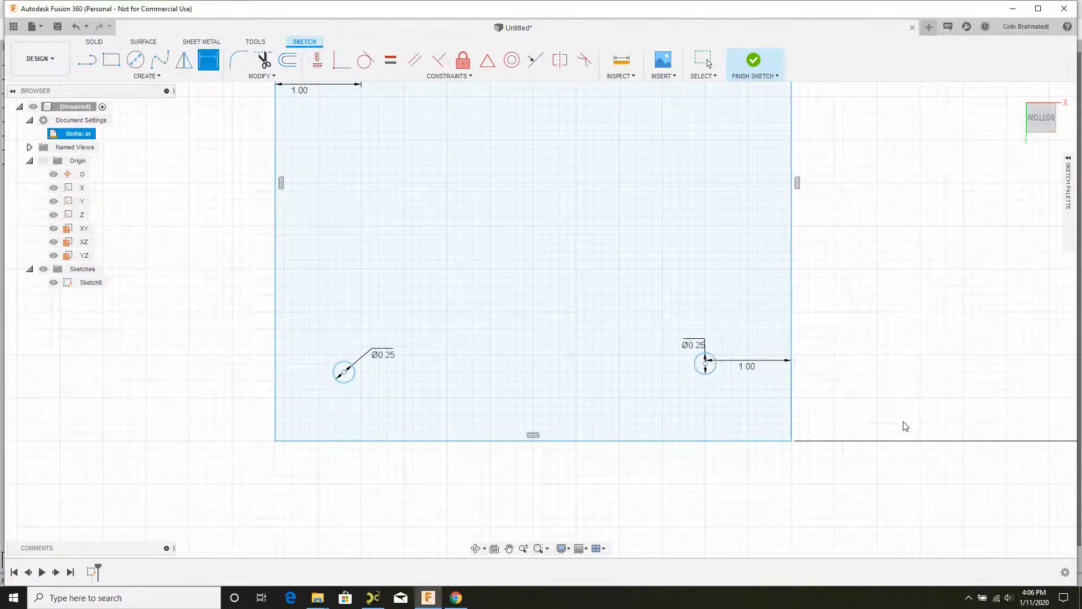
left_click(705, 363)
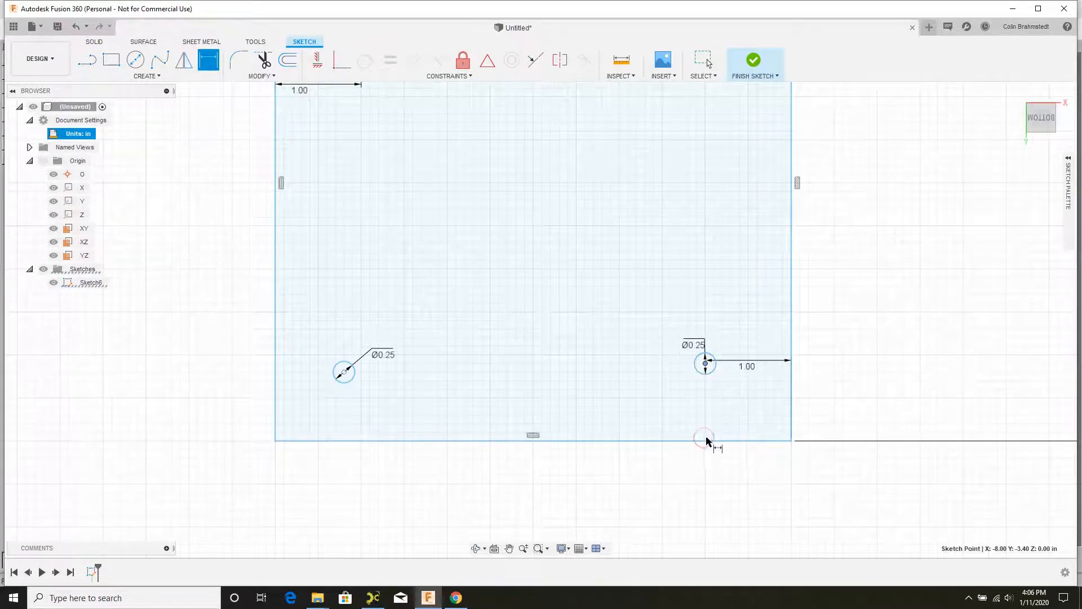
left_click(706, 442)
left_click(643, 403)
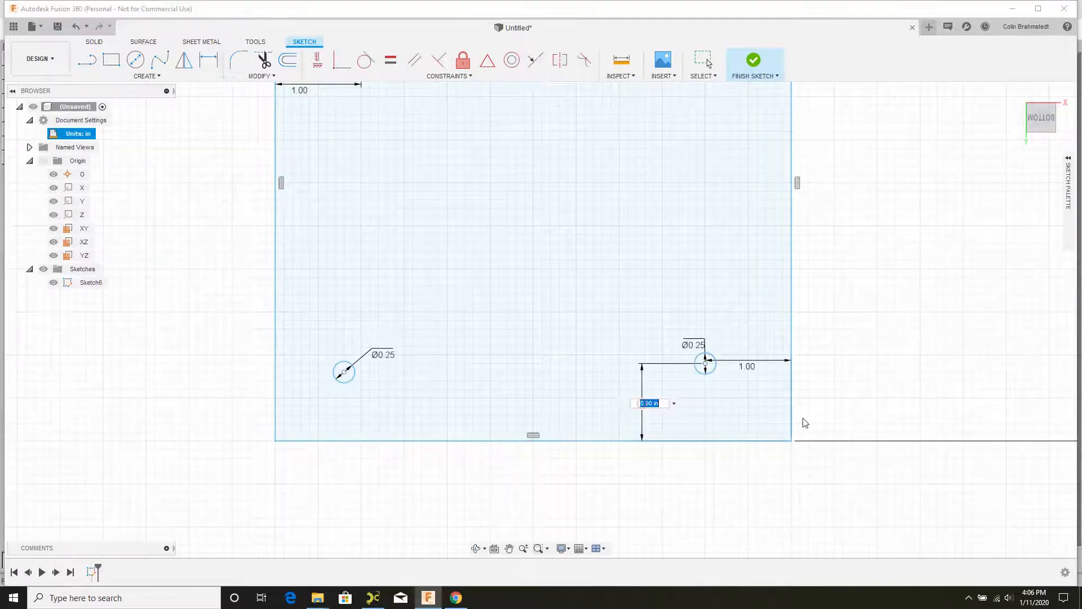
type("1")
key("Return")
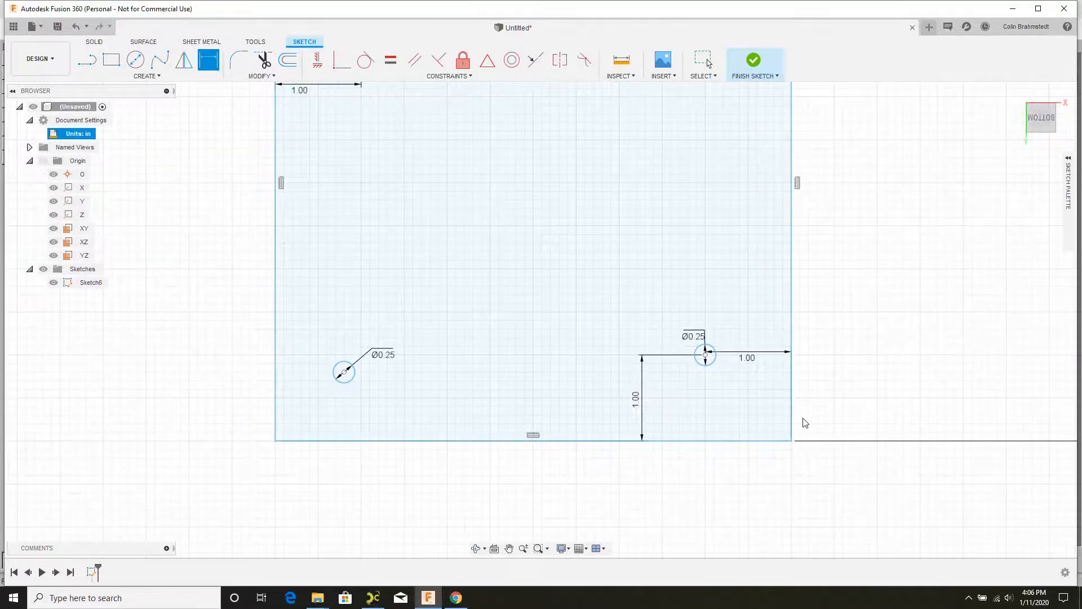
- Dimension the lower-left circle's center 1 in from the square's bottom edge and 1 in from its left edge
left_click(343, 372)
left_click(355, 440)
left_click(423, 409)
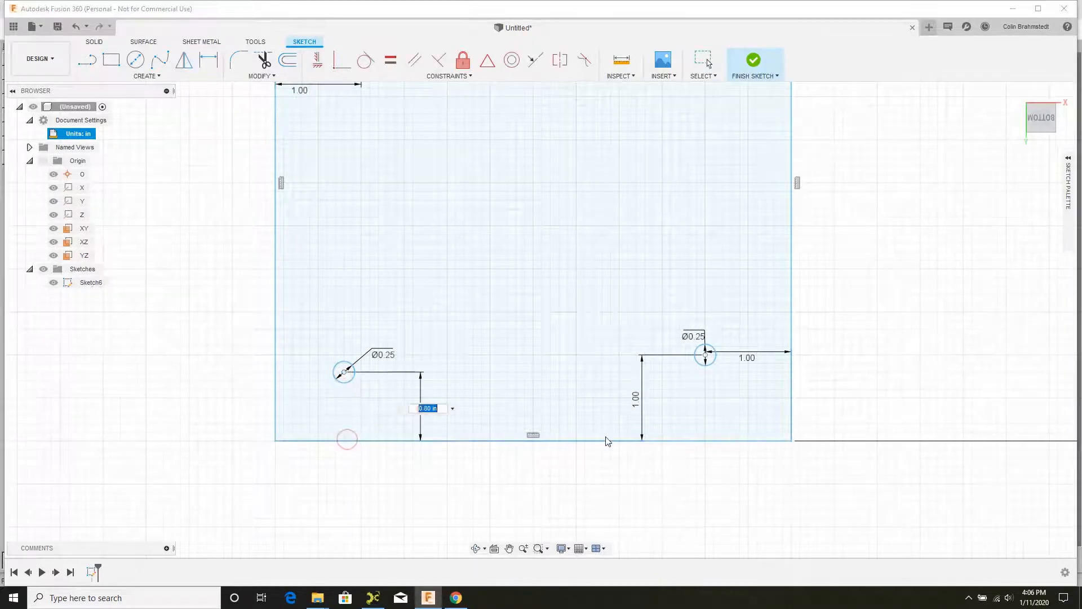
type("1")
key("Return")
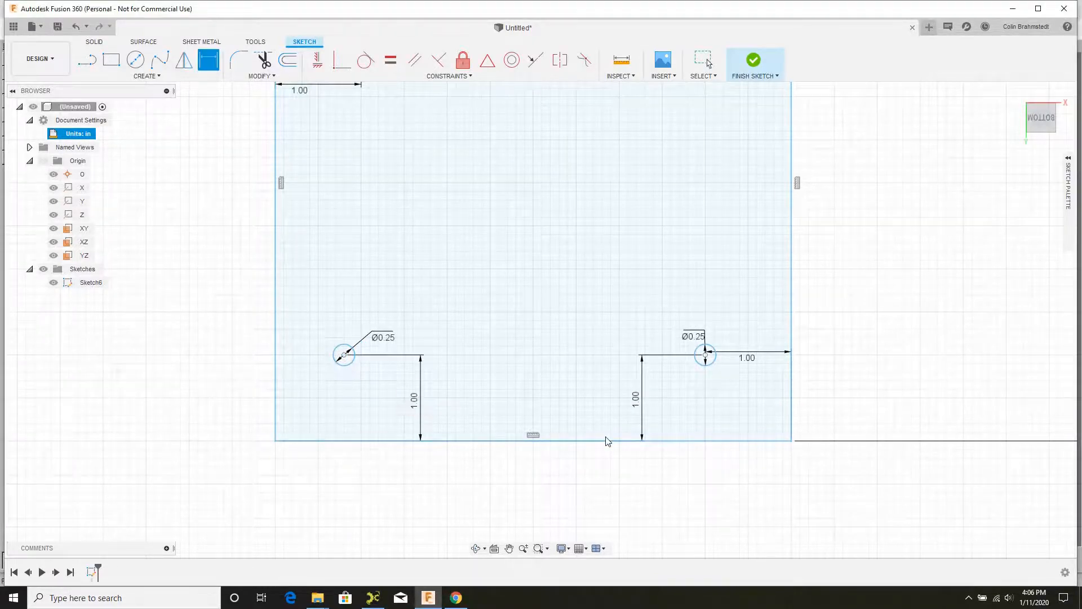
left_click(344, 355)
left_click(276, 363)
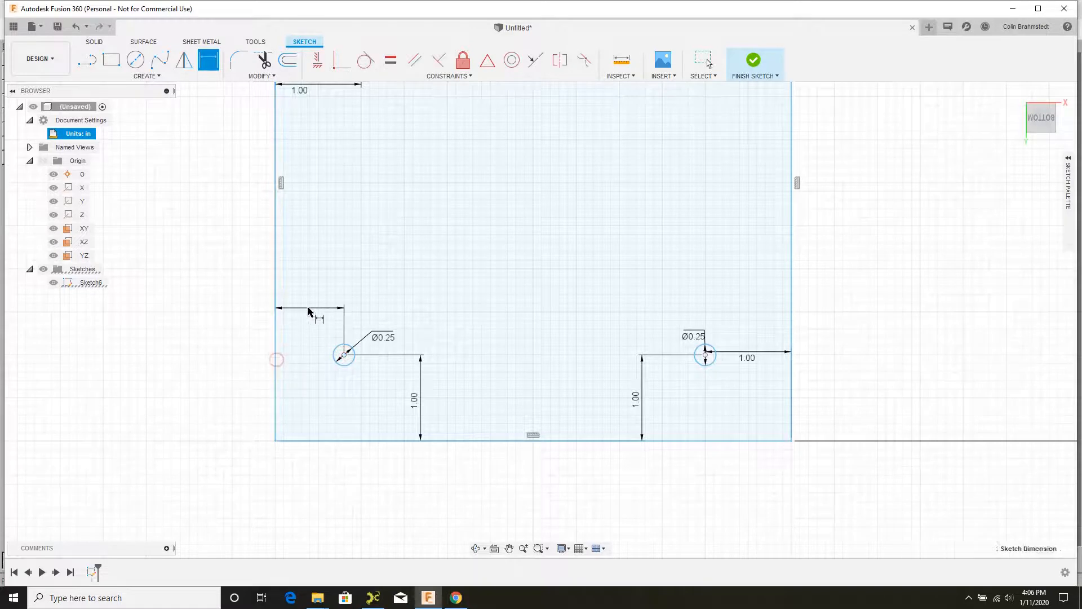
left_click(314, 310)
type("1in")
key("Return")
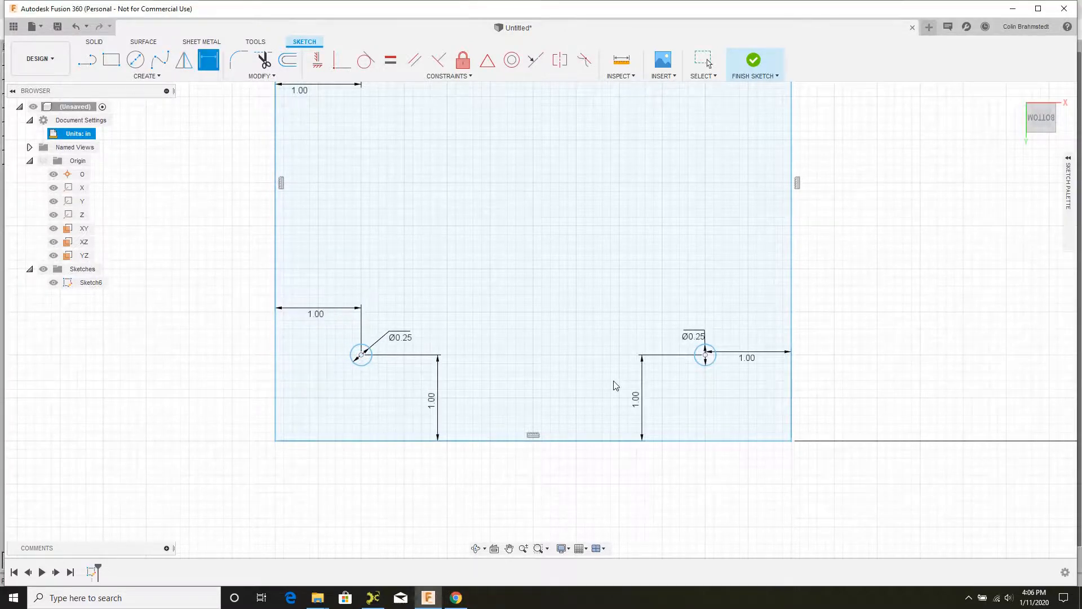
- Switch to the Paint drawing in Chrome to compare it with the dimensioned plate sketch, and return to Fusion 360
scroll(403, 507, "down", 3)
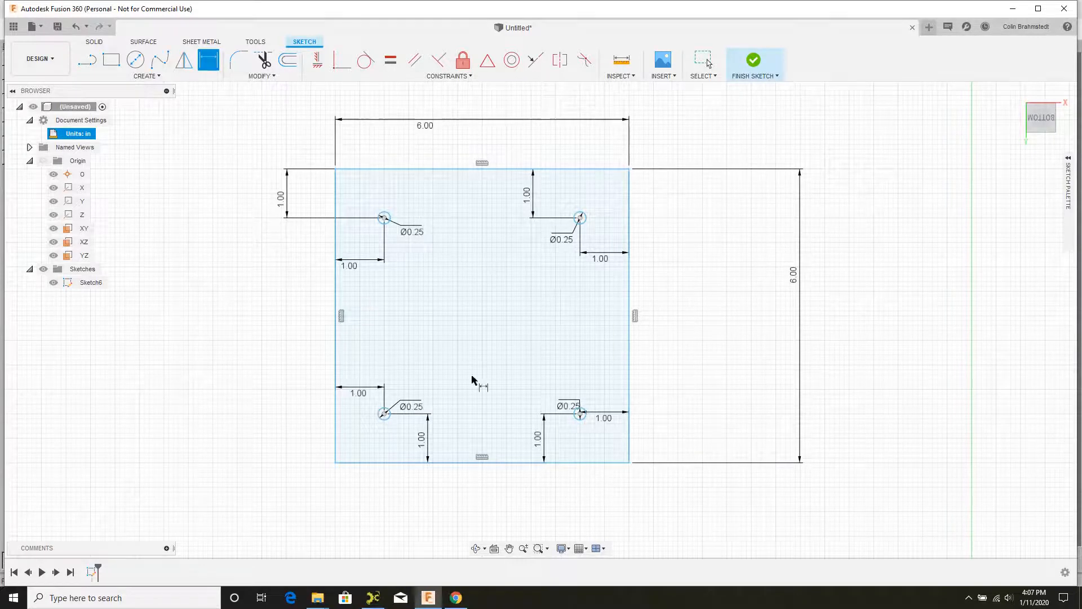
left_click(455, 597)
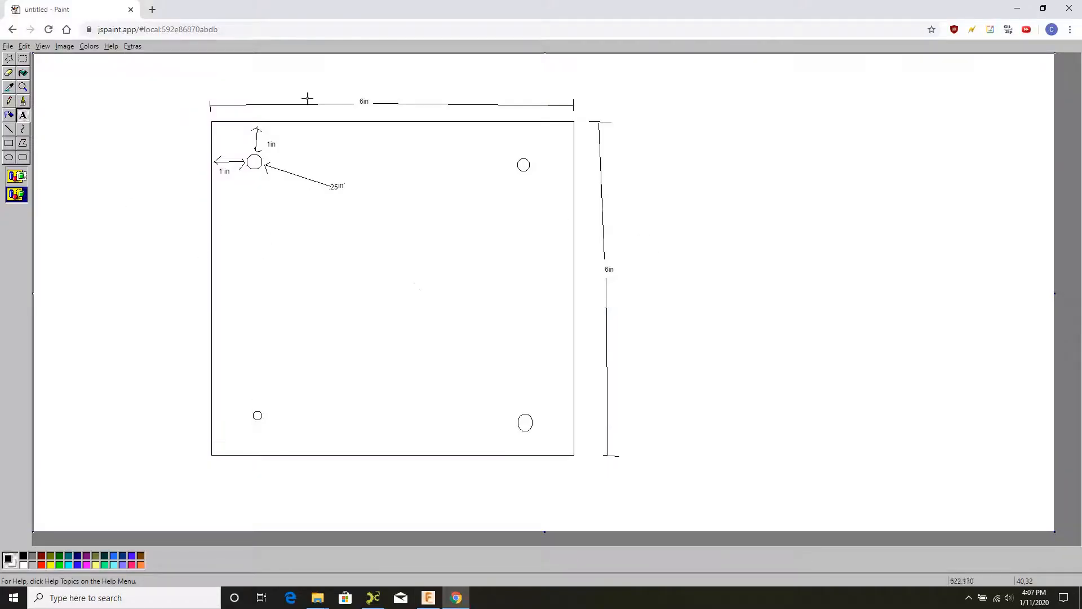
left_click(428, 598)
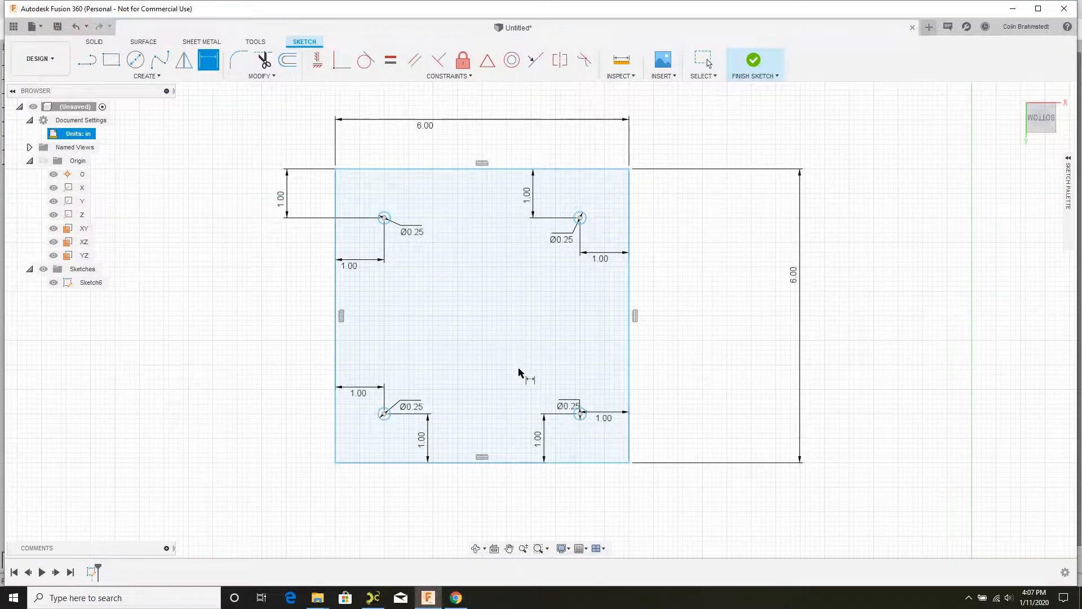
- Finish the plate sketch and extrude the square profile around the four holes by -0.70 in as a new body
left_click(455, 598)
left_click(428, 598)
left_click(754, 59)
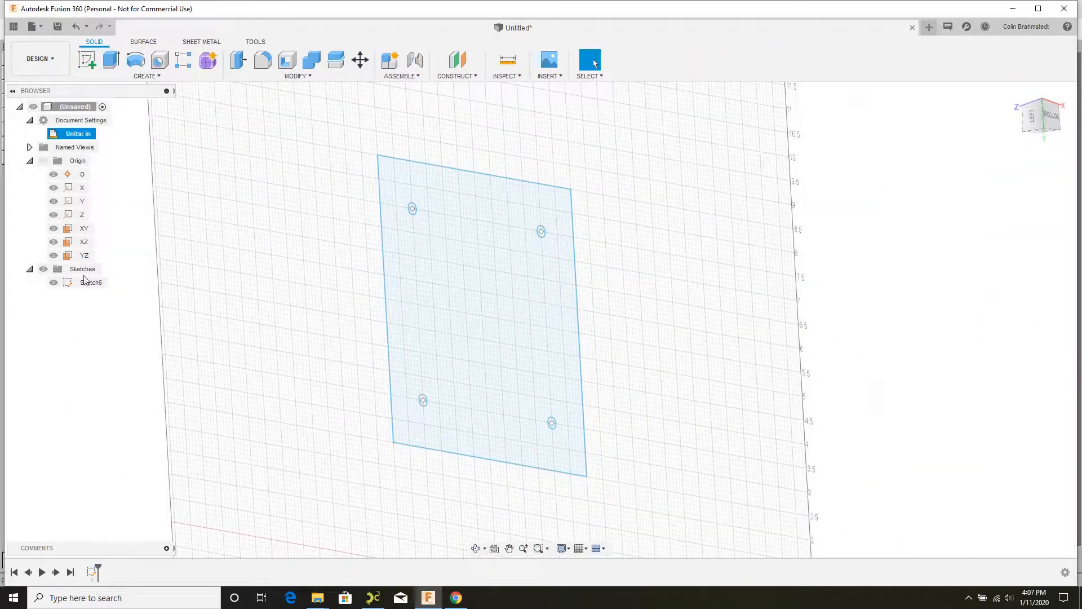
left_click(465, 269)
key("e")
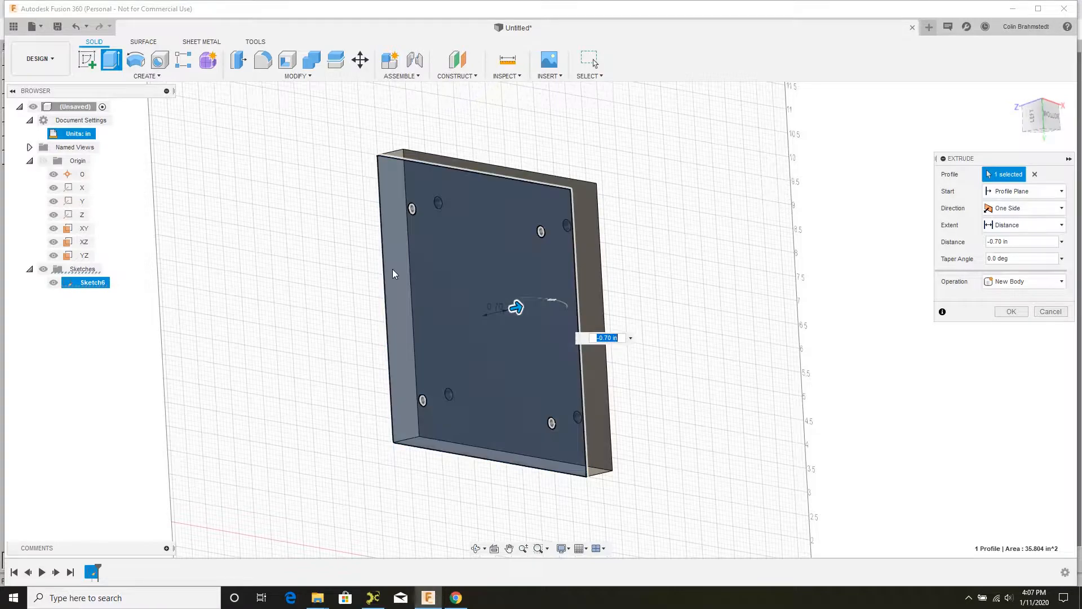
key("Return")
- Examine the extruded plate and its four holes from several angles
middle_click_drag(393, 269, 406, 214, "shift")
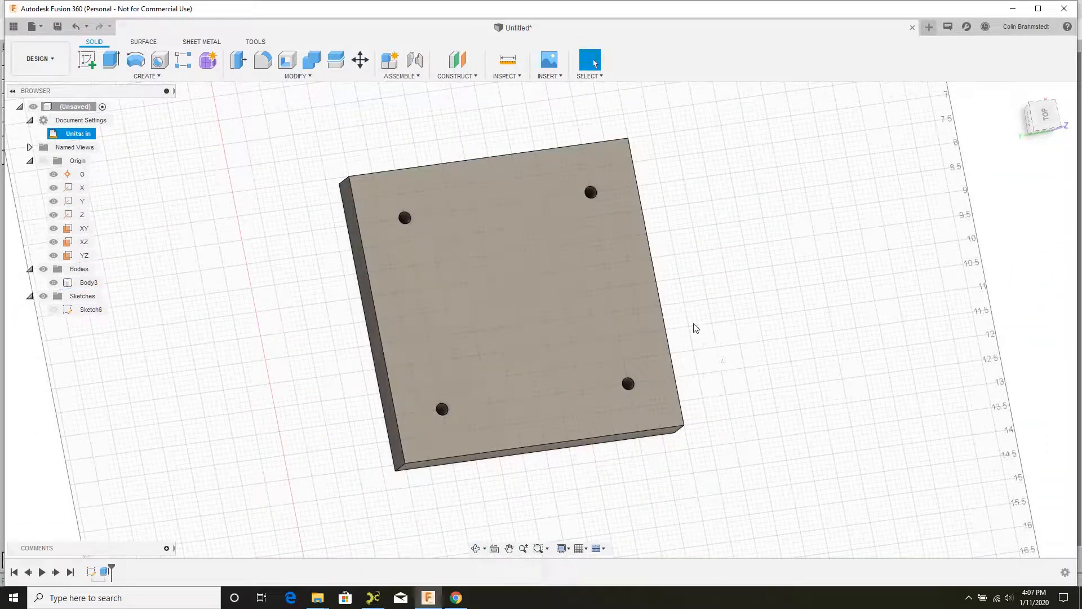
left_click(563, 198)
mouse_move(563, 198)
middle_mouse_down("shift")
mouse_move(537, 227)
mouse_move(560, 211)
mouse_move(632, 197)
mouse_move(604, 210)
mouse_move(572, 202)
middle_mouse_up("shift")
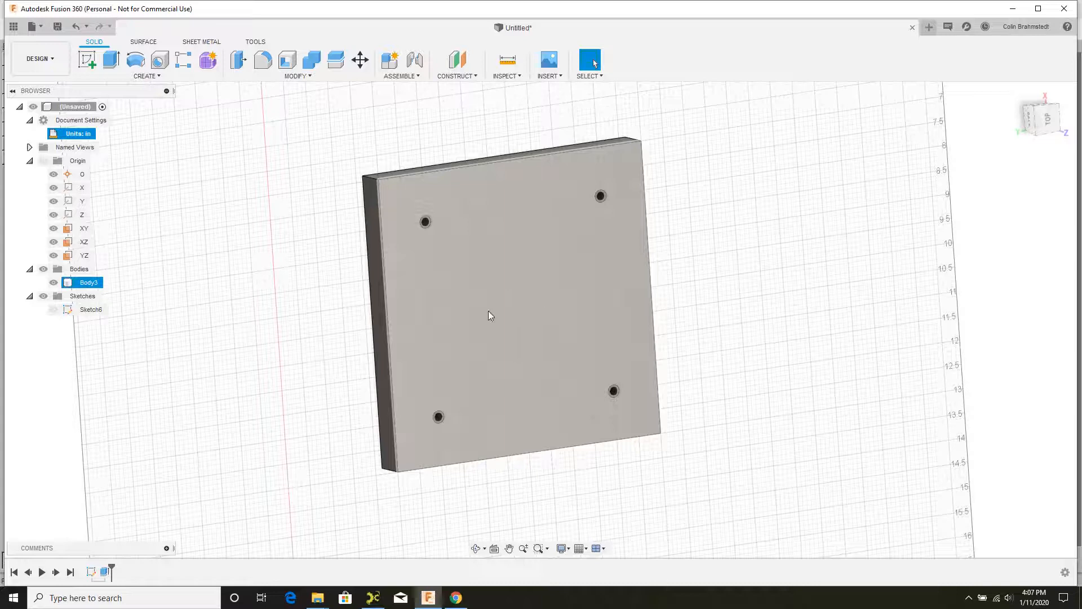
left_click(314, 223)
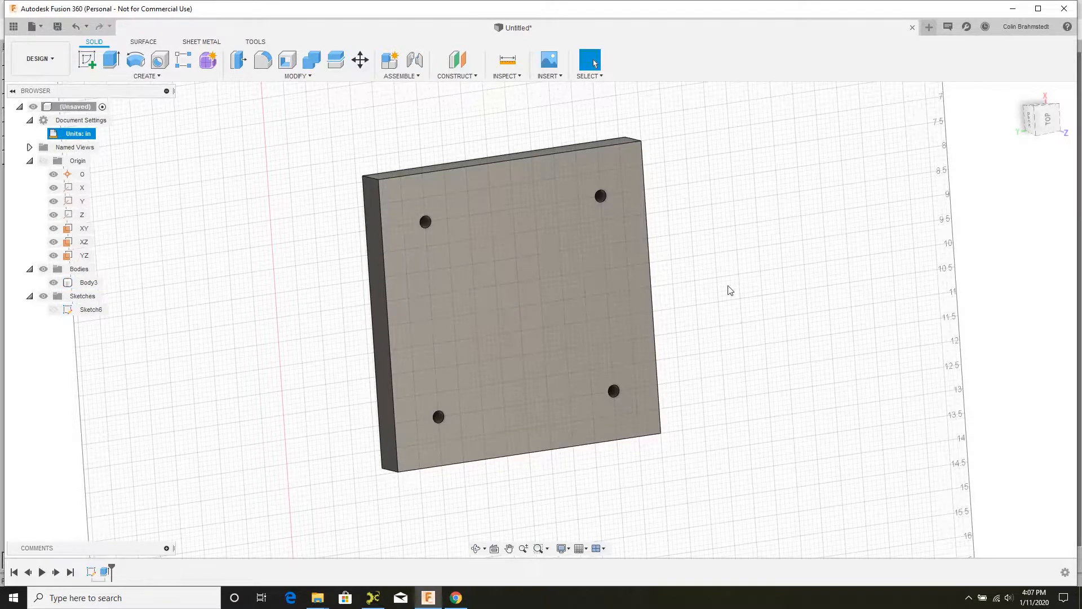
left_click(477, 205)
middle_click_drag(486, 256, 461, 265, "shift")
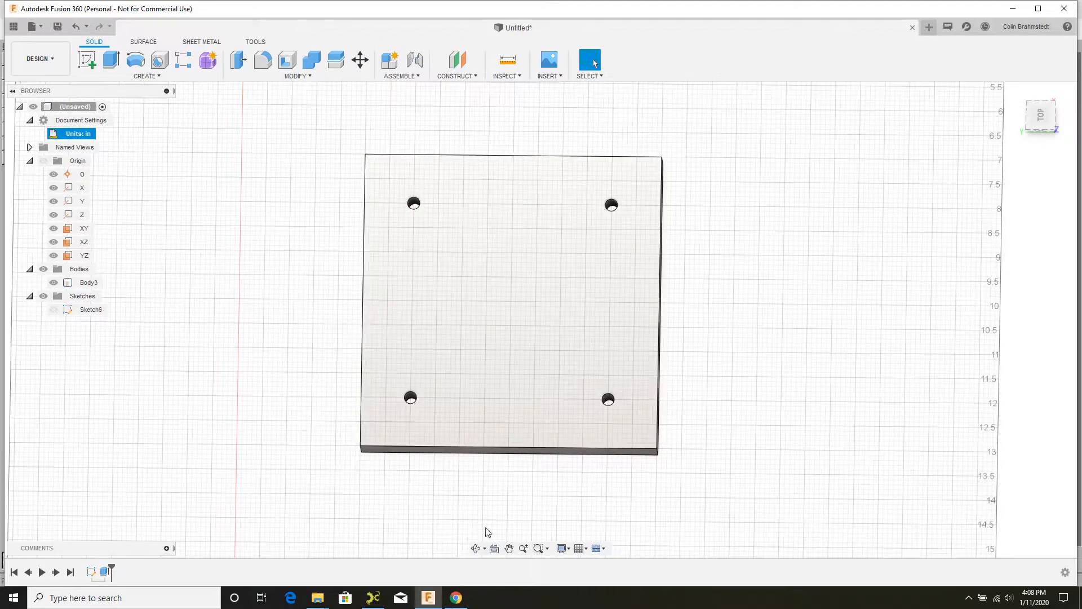
- Switch to the Paint drawing in Chrome and delete the whole plate drawing with its dimensions
left_click(456, 597)
left_click(23, 59)
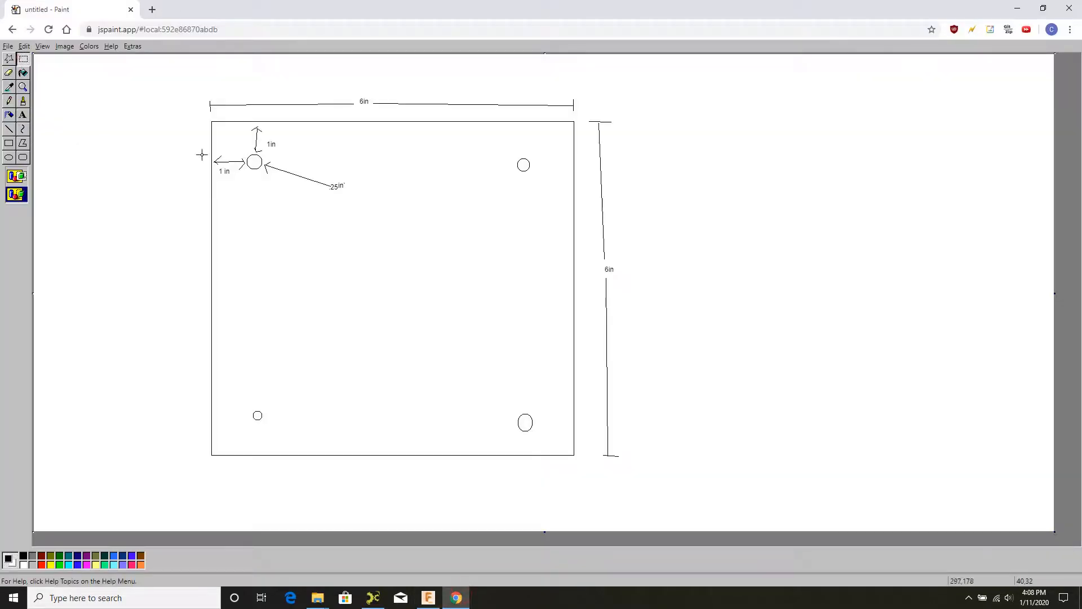
mouse_move(158, 82)
left_mouse_down()
mouse_move(683, 490)
mouse_move(776, 491)
left_mouse_up()
key("Delete")
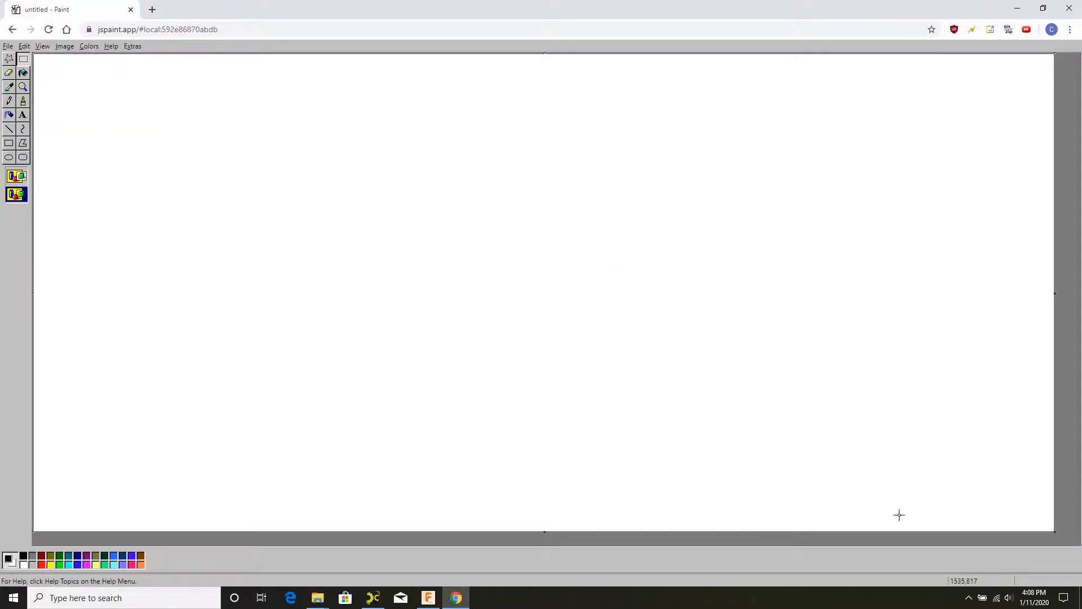
- Draw a closed staircase outline with four steps on the left half of the canvas using the Line tool
left_click(10, 143)
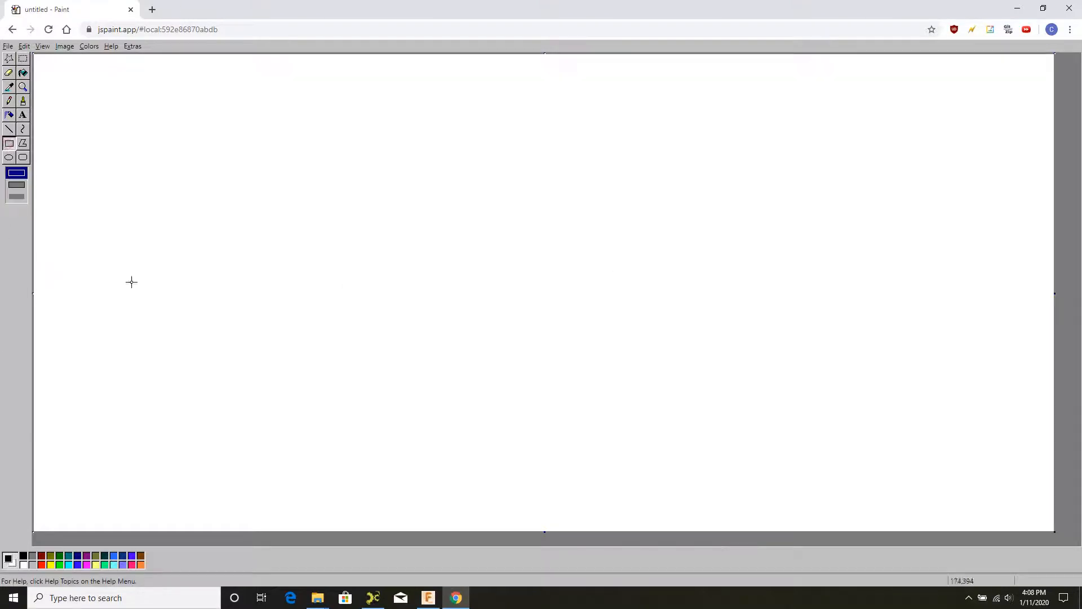
left_click(12, 131)
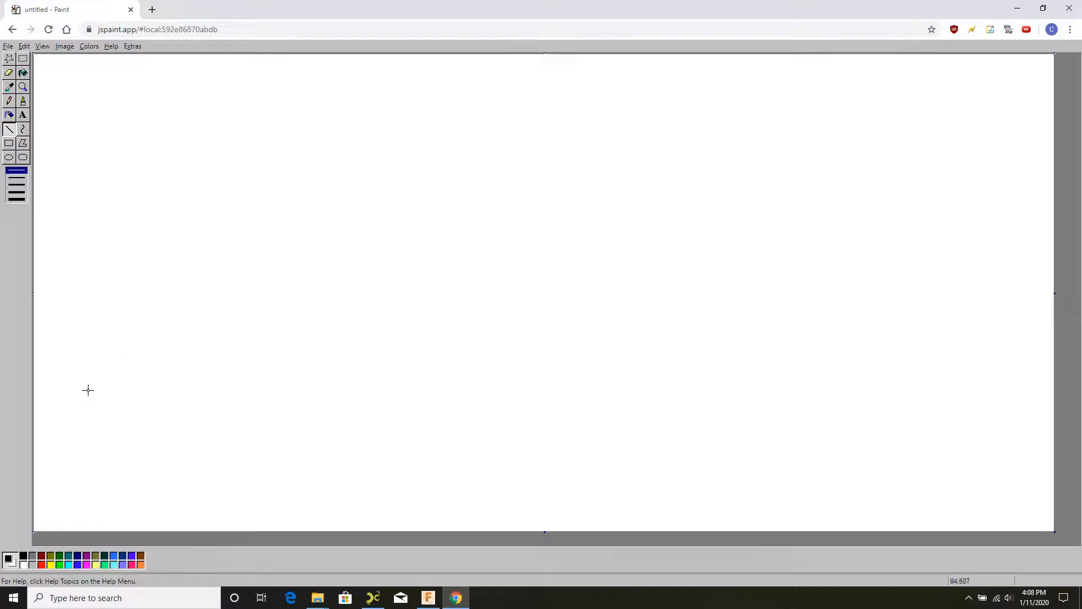
left_click_drag(90, 399, 168, 252)
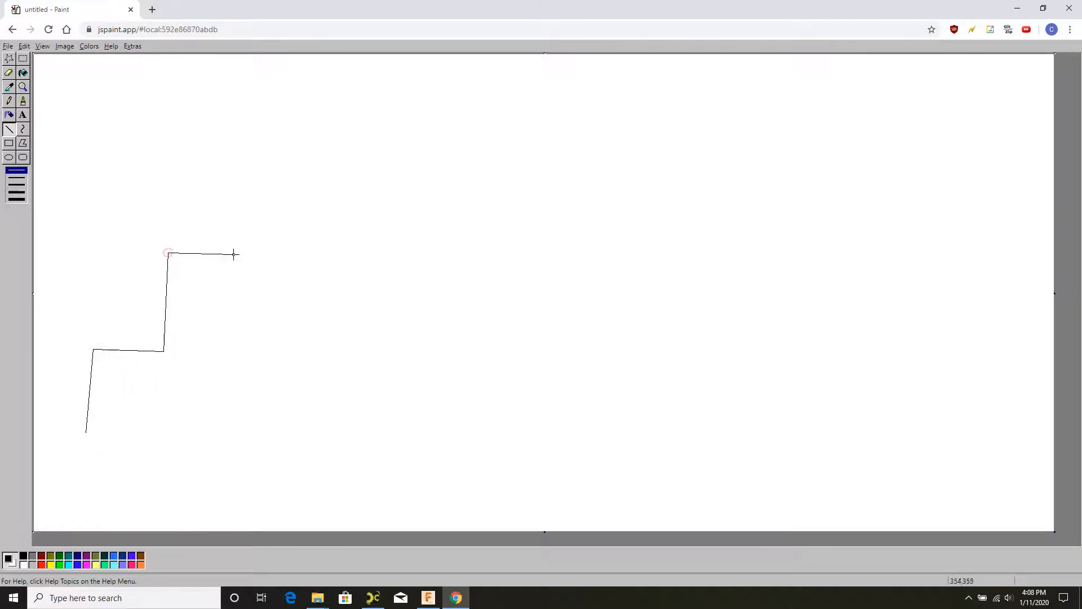
left_click_drag(234, 254, 359, 172)
mouse_move(358, 172)
left_mouse_down()
mouse_move(360, 99)
mouse_move(447, 100)
mouse_move(466, 454)
mouse_move(453, 430)
mouse_move(86, 431)
left_mouse_up()
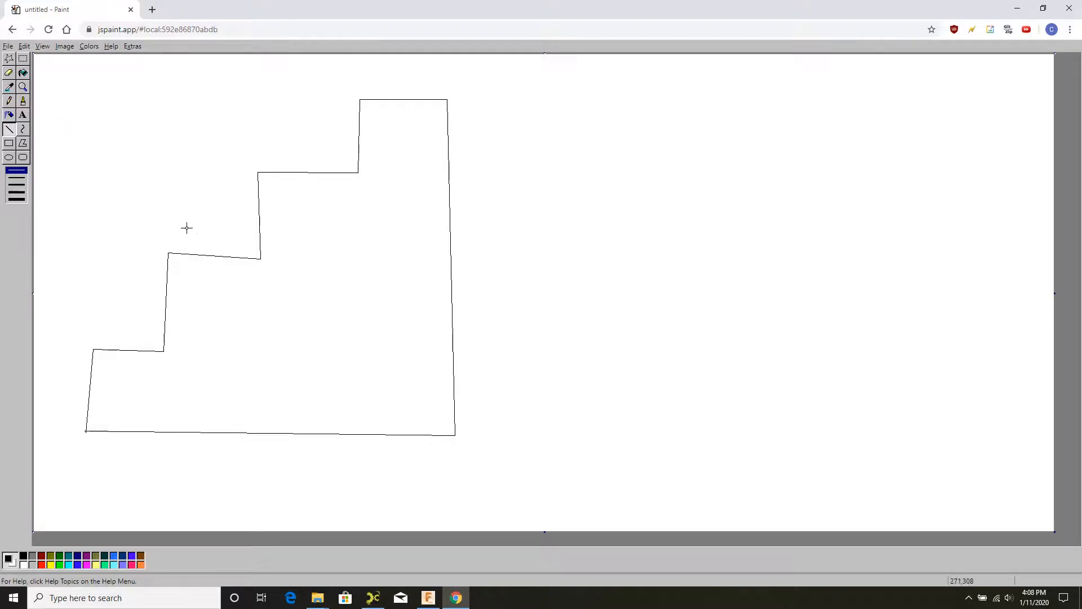
- Draw four adjoining rectangles of increasing height on a common baseline beside the line-drawn staircase
left_click(9, 144)
left_click_drag(526, 430, 595, 337)
left_click_drag(594, 432, 680, 253)
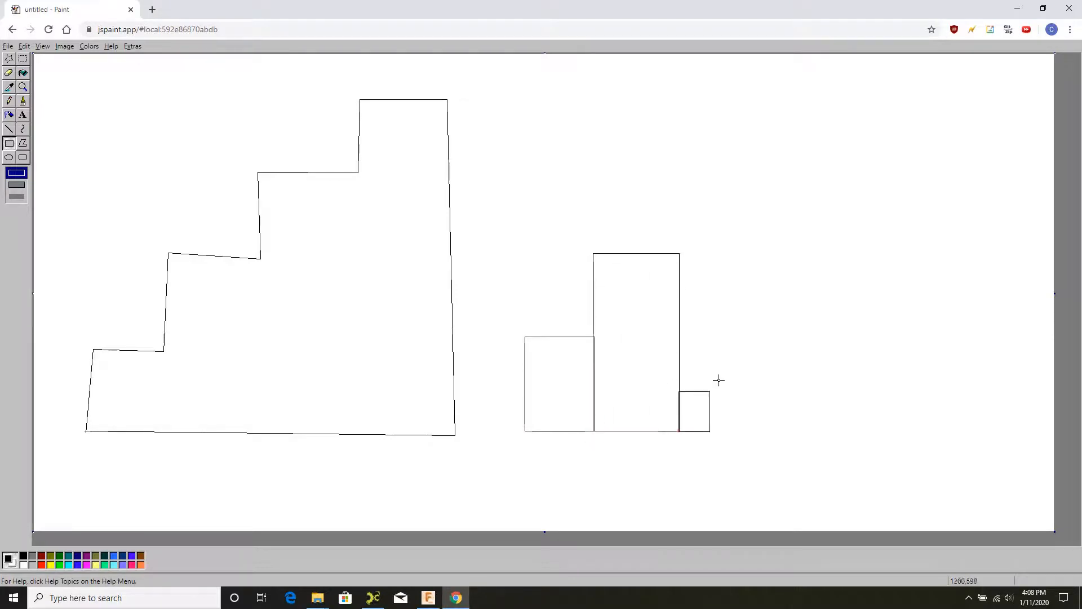
left_click_drag(719, 379, 769, 199)
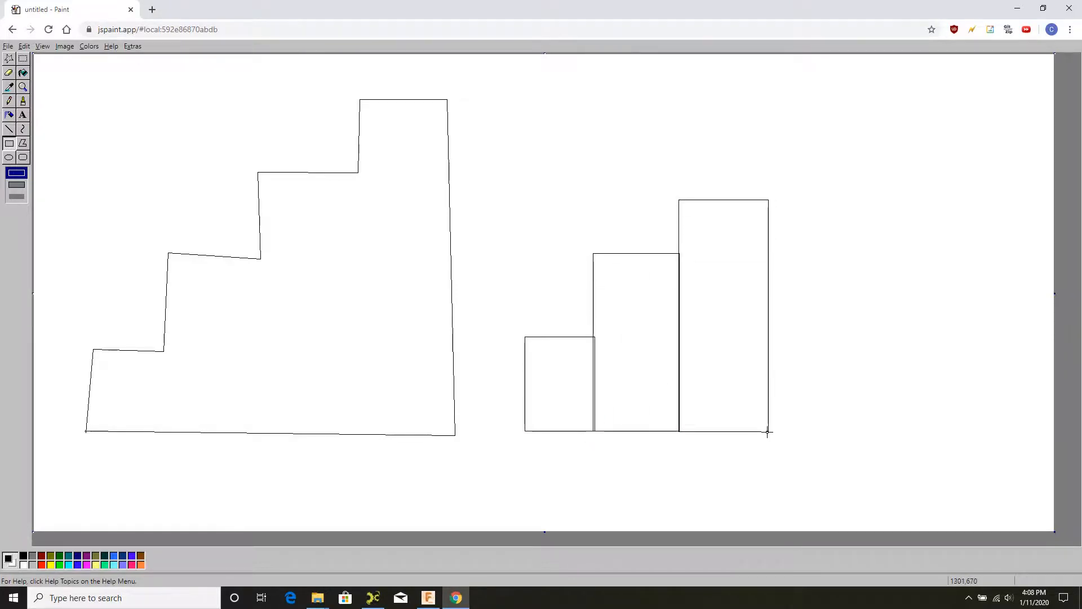
left_click_drag(767, 432, 886, 103)
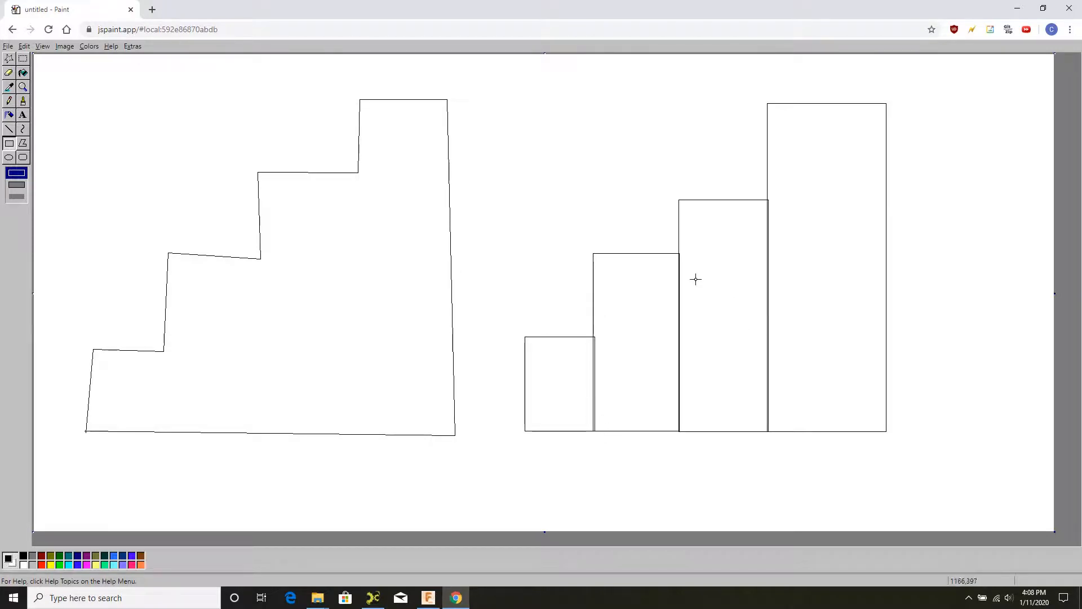
- Erase the shared vertical edges between the four rectangles to leave a single staircase outline
left_click(8, 74)
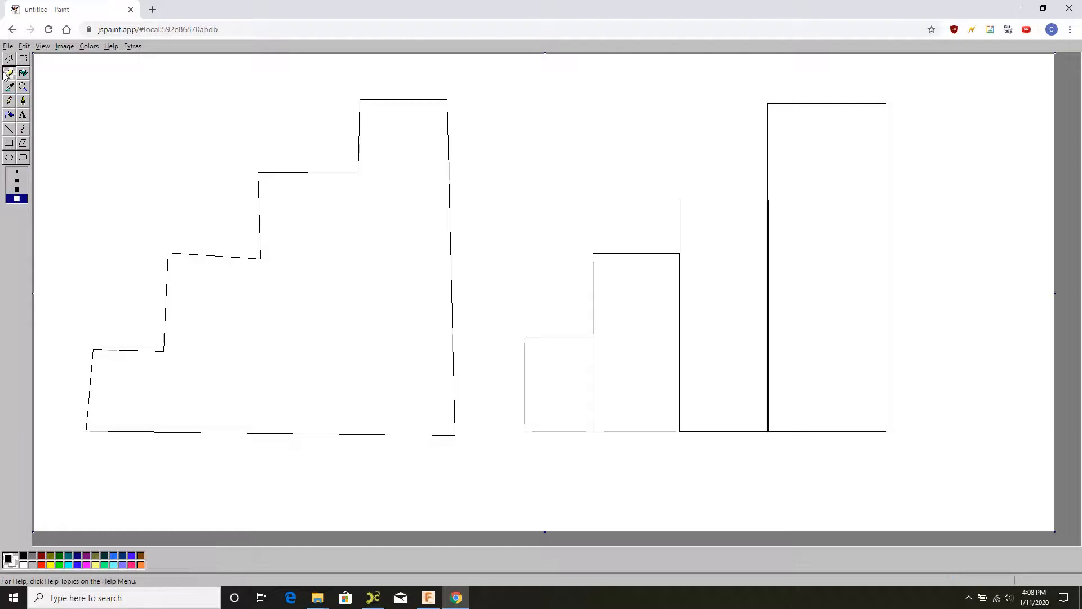
left_click_drag(593, 355, 594, 411)
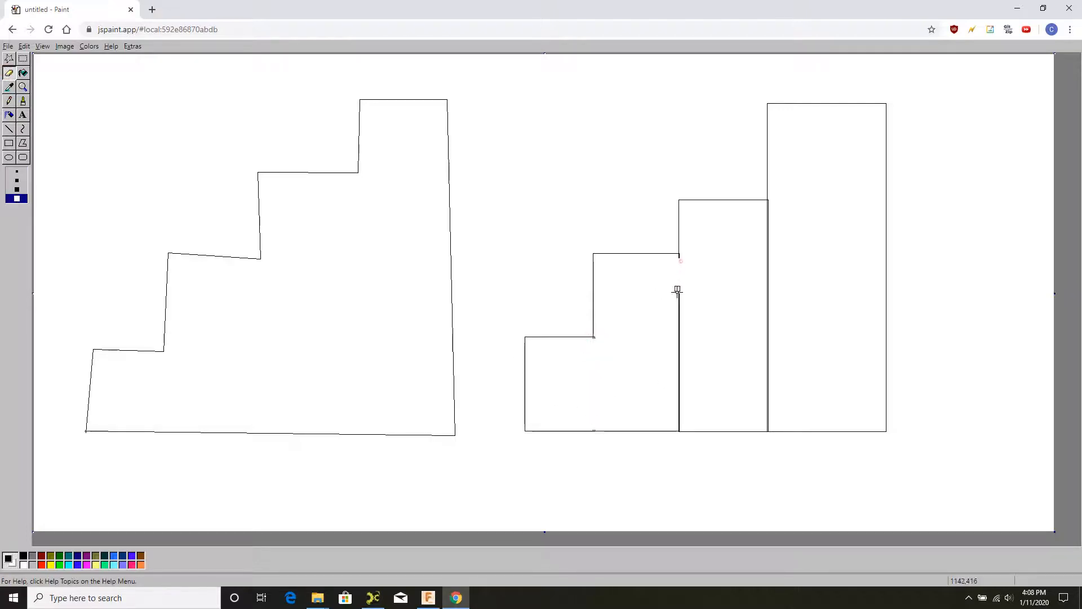
mouse_move(676, 291)
left_mouse_down()
mouse_move(679, 373)
mouse_move(683, 325)
left_mouse_up()
left_click_drag(766, 245, 772, 377)
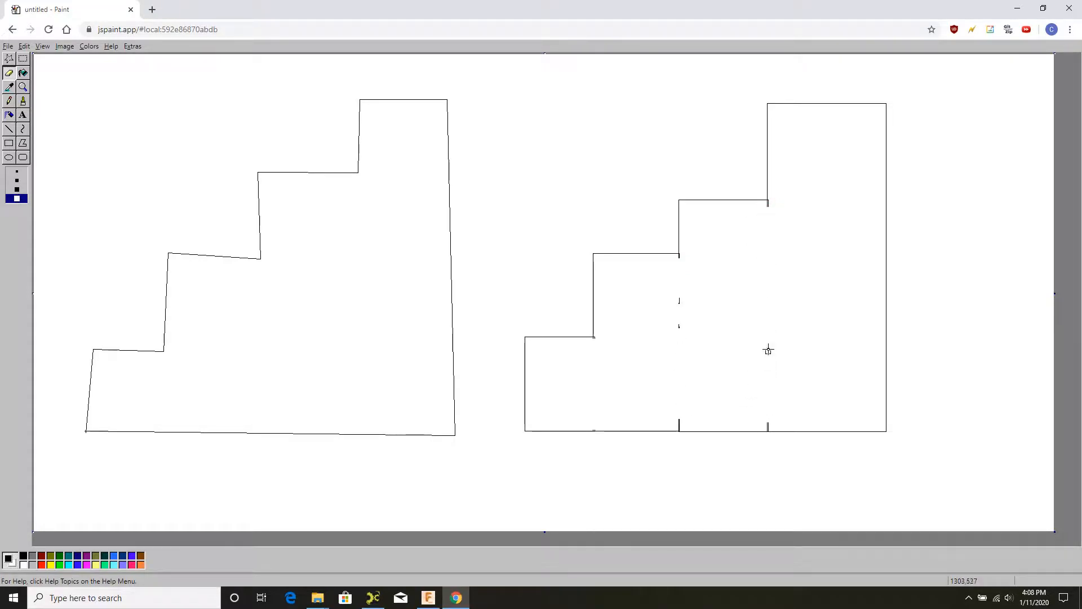
left_click_drag(677, 339, 674, 333)
- Return to Fusion 360, reopen the plate sketch for editing, and delete all of its geometry and dimensions
left_click(428, 598)
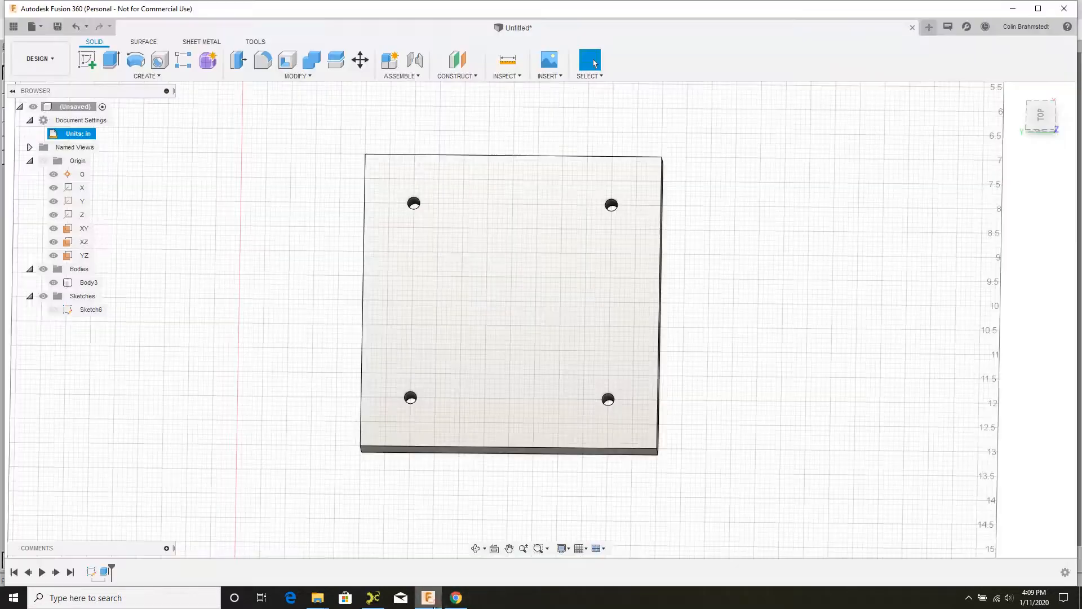
right_click(77, 310)
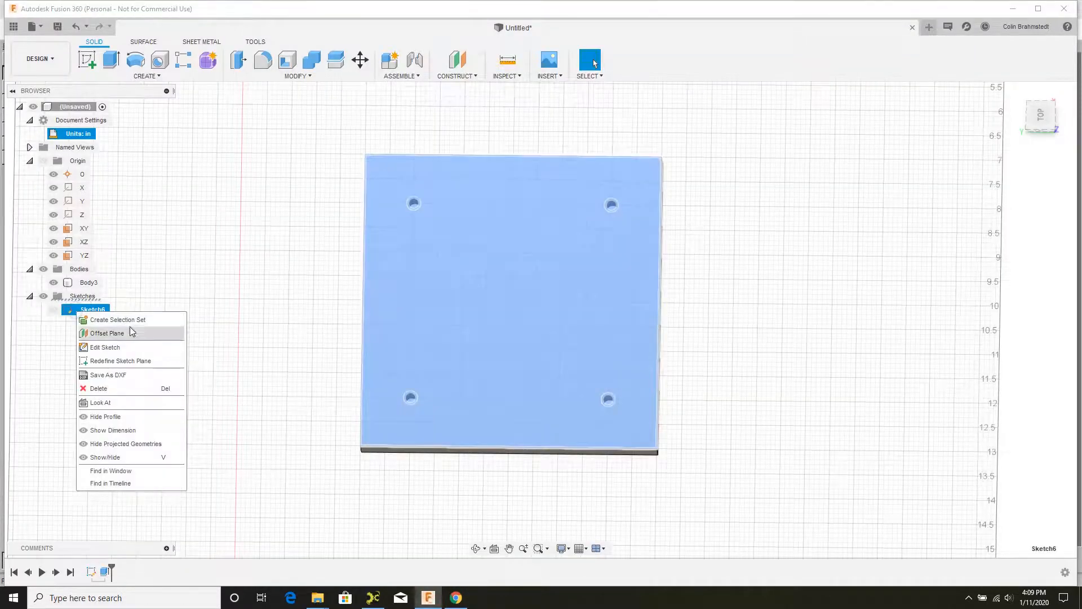
left_click(126, 346)
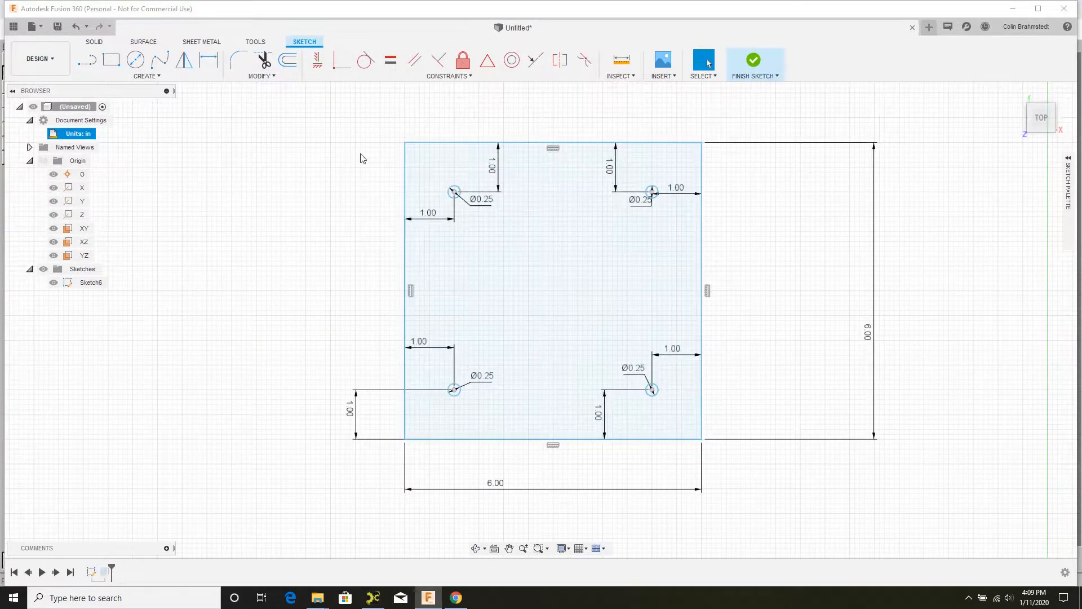
mouse_move(336, 107)
left_mouse_down()
mouse_move(744, 465)
mouse_move(878, 496)
left_mouse_up()
key("Delete")
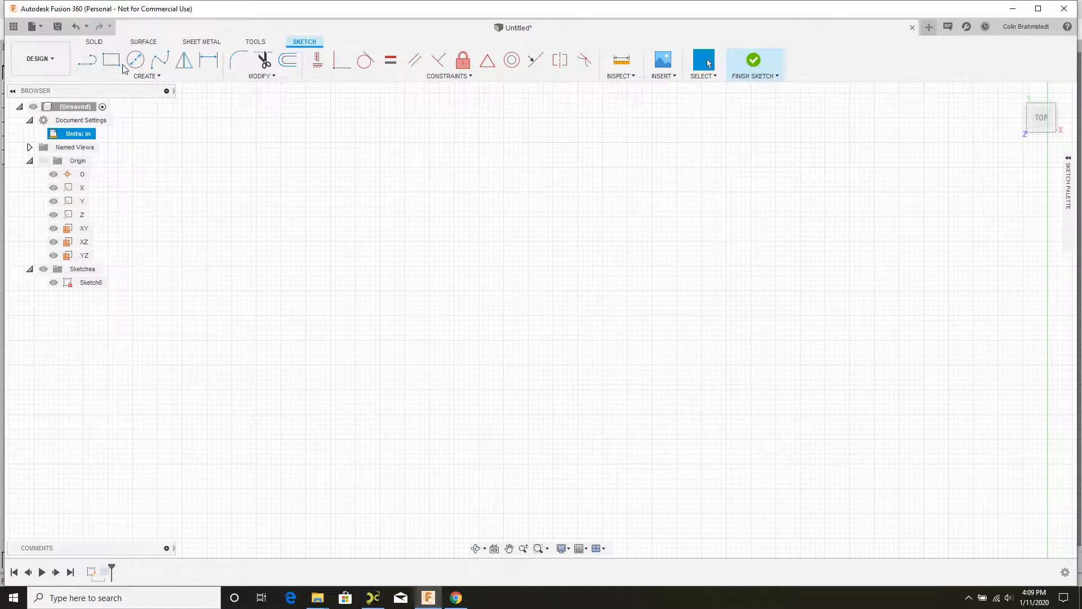
- Sketch a closed staircase profile with the Line tool: four steps of 1 in rise and 1 in run, closed by 4 in vertical and base lines
left_click(87, 59)
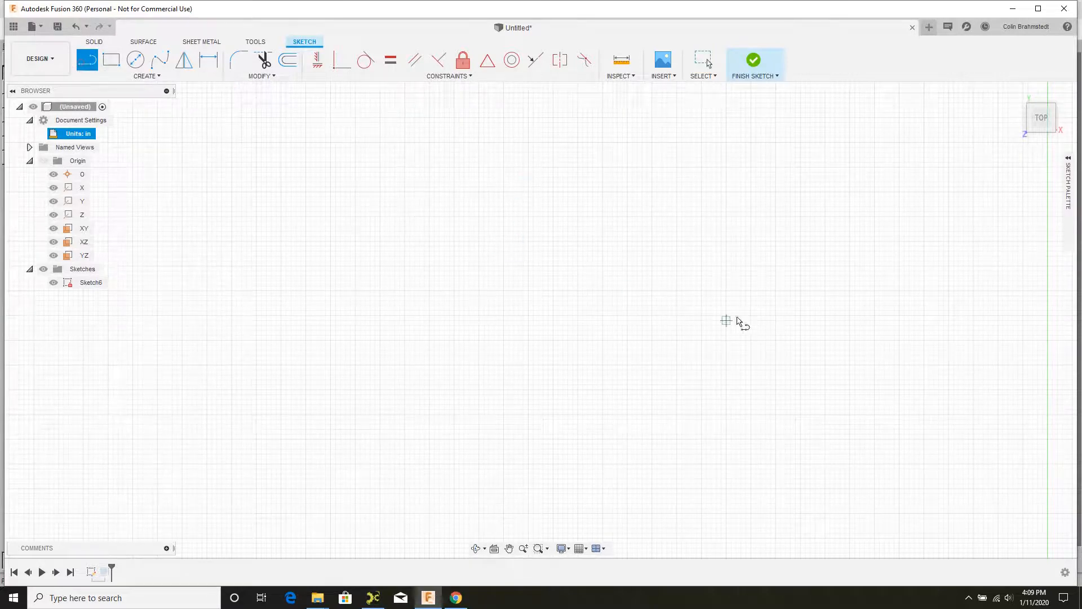
scroll(420, 282, "up", 2)
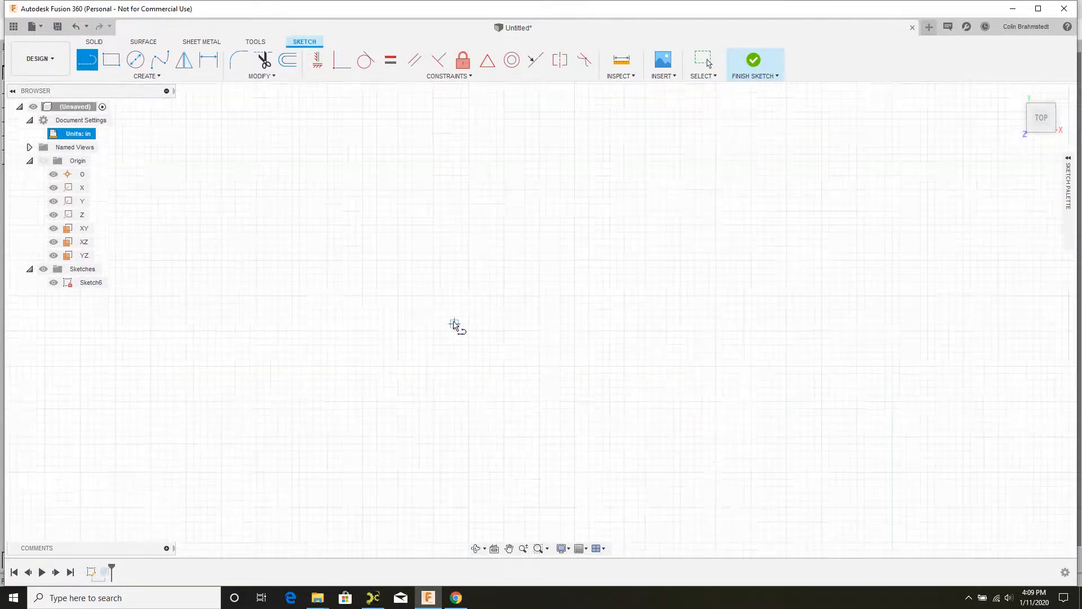
scroll(455, 332, "down", 2)
scroll(453, 330, "up", 2)
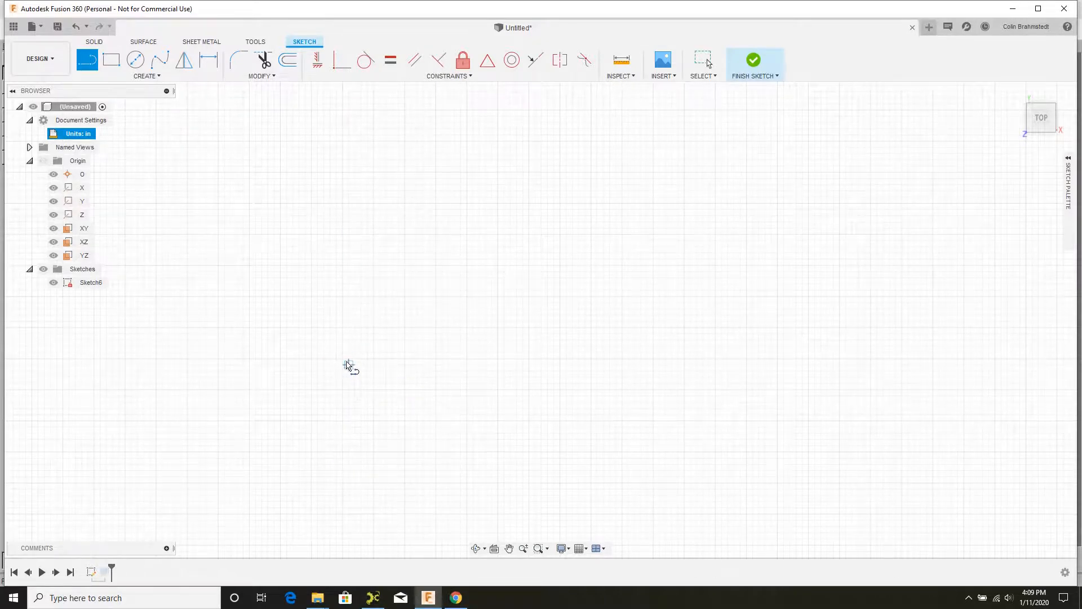
left_click(343, 358)
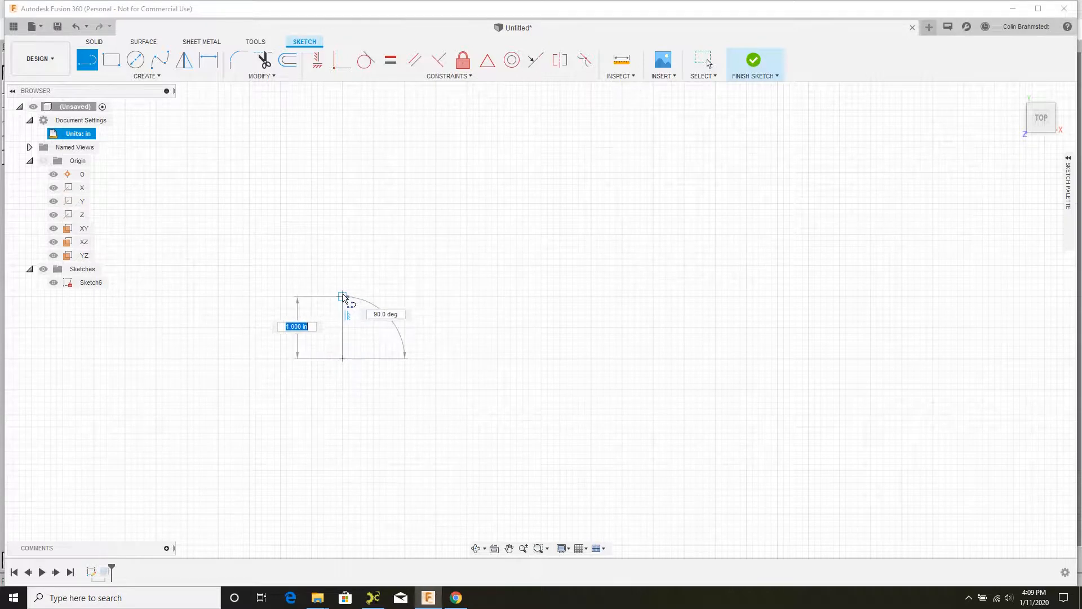
left_click(343, 296)
left_click(405, 297)
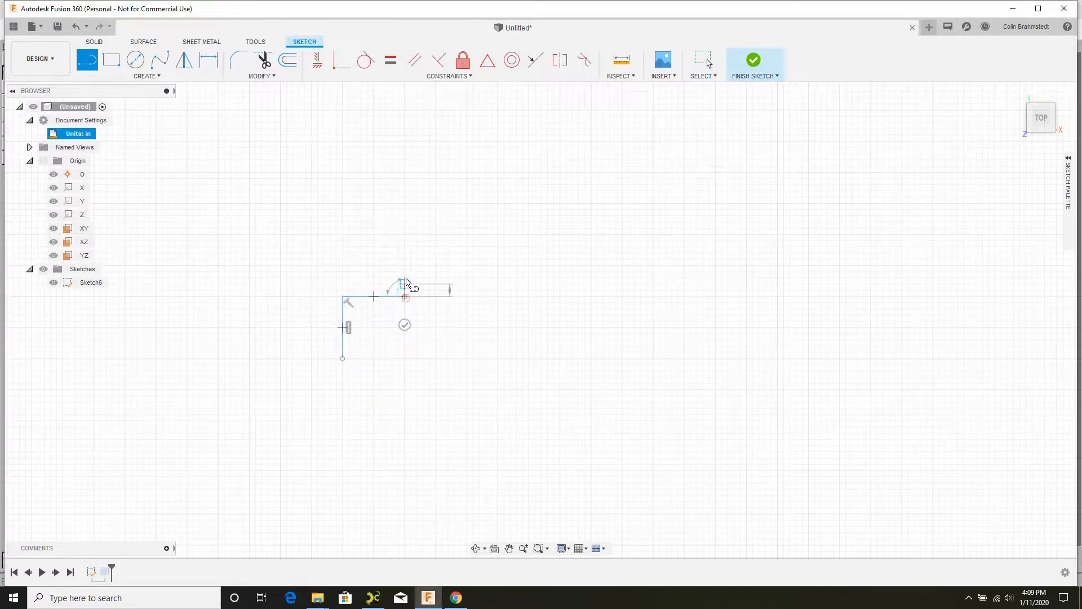
left_click(407, 234)
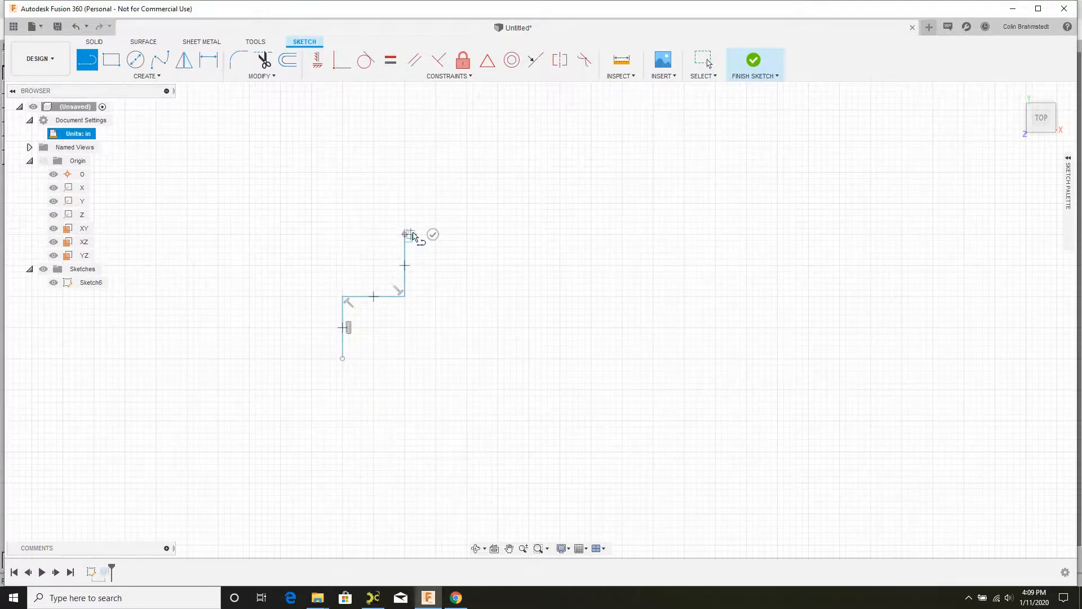
left_click(466, 234)
left_click(467, 172)
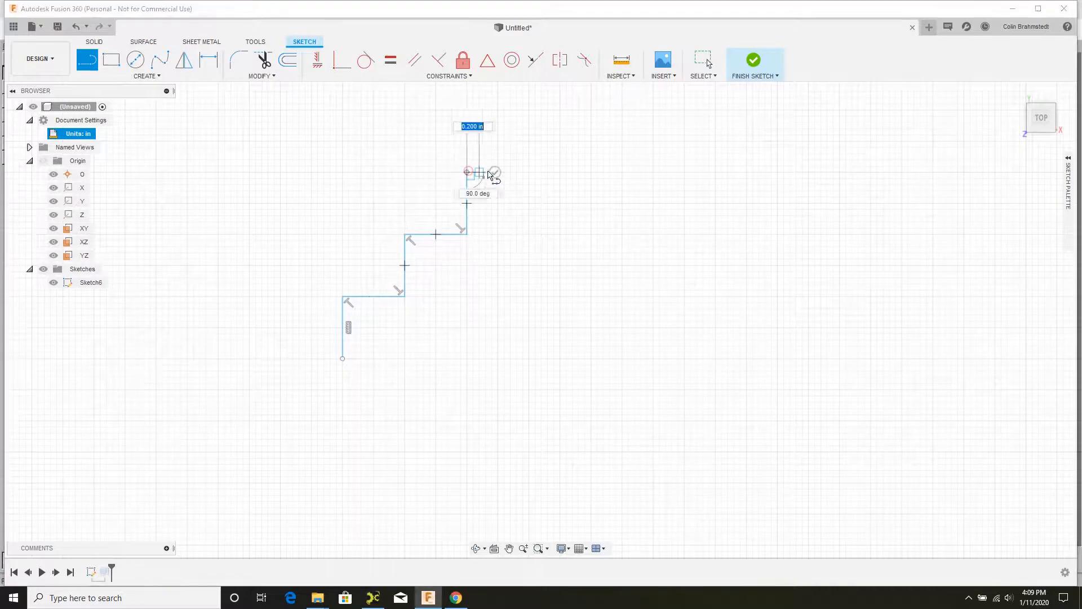
left_click(530, 173)
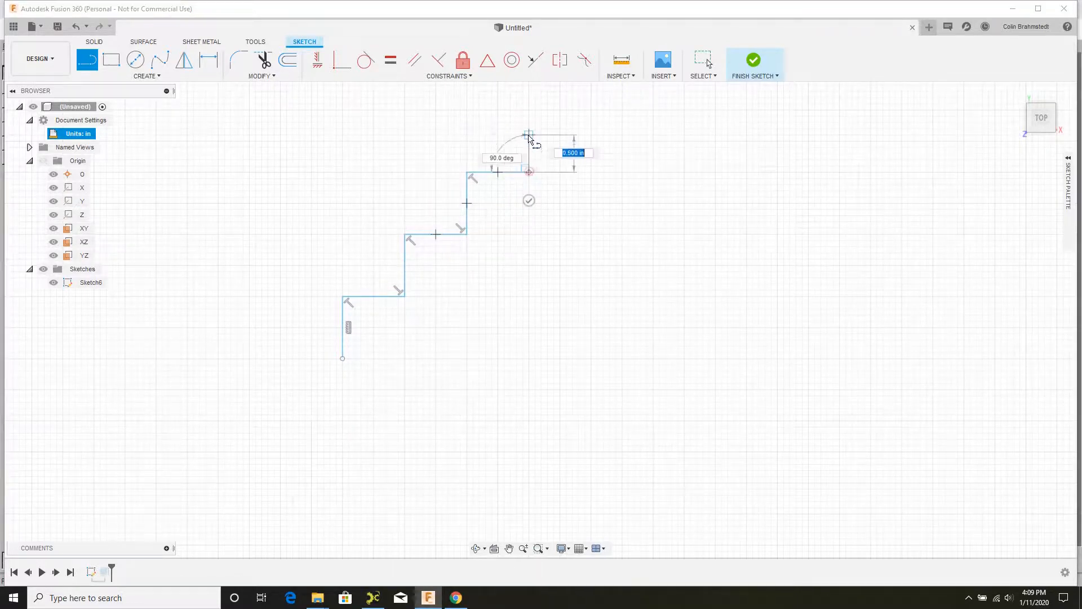
left_click(529, 111)
left_click(591, 110)
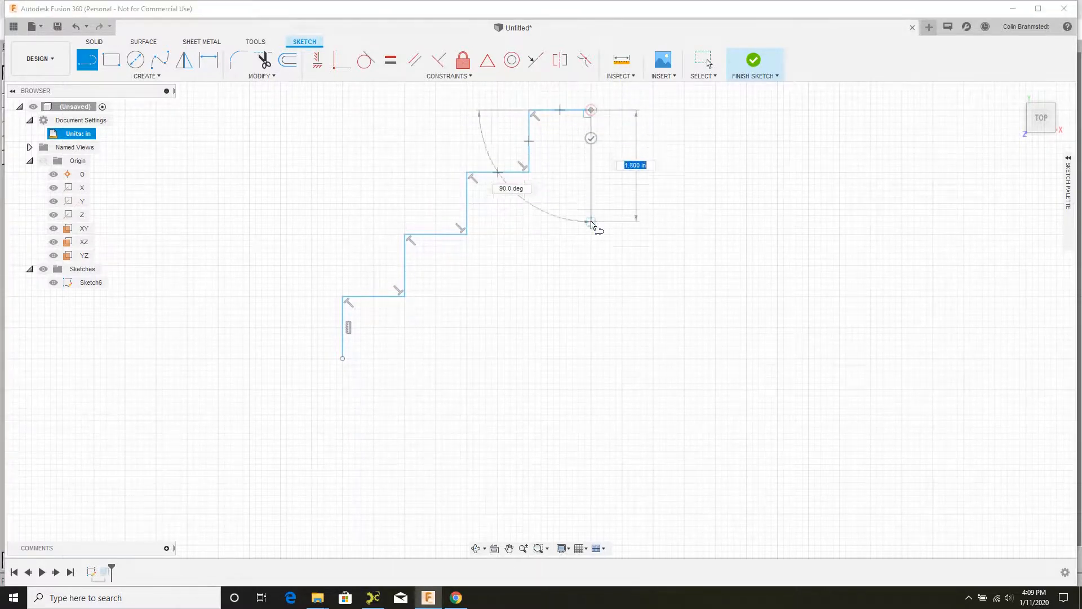
left_click(590, 358)
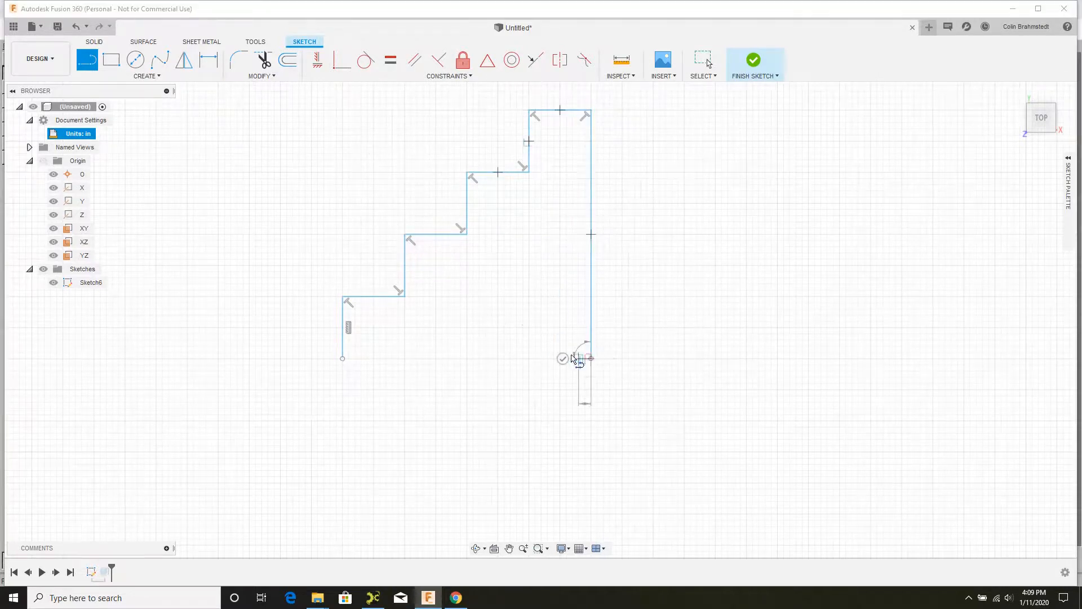
left_click(345, 359)
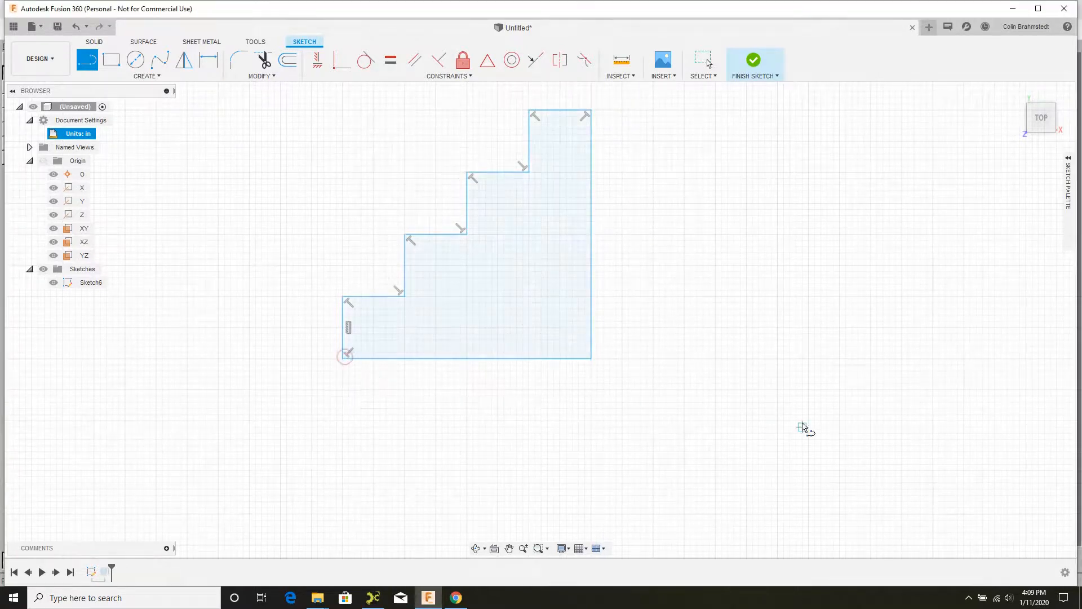
- Draw three adjoining 1 in wide rectangles on a common baseline beside the line-drawn staircase, about 0.9, 2 and 2.5 in high
scroll(246, 453, "down", 3)
scroll(768, 352, "up", 3)
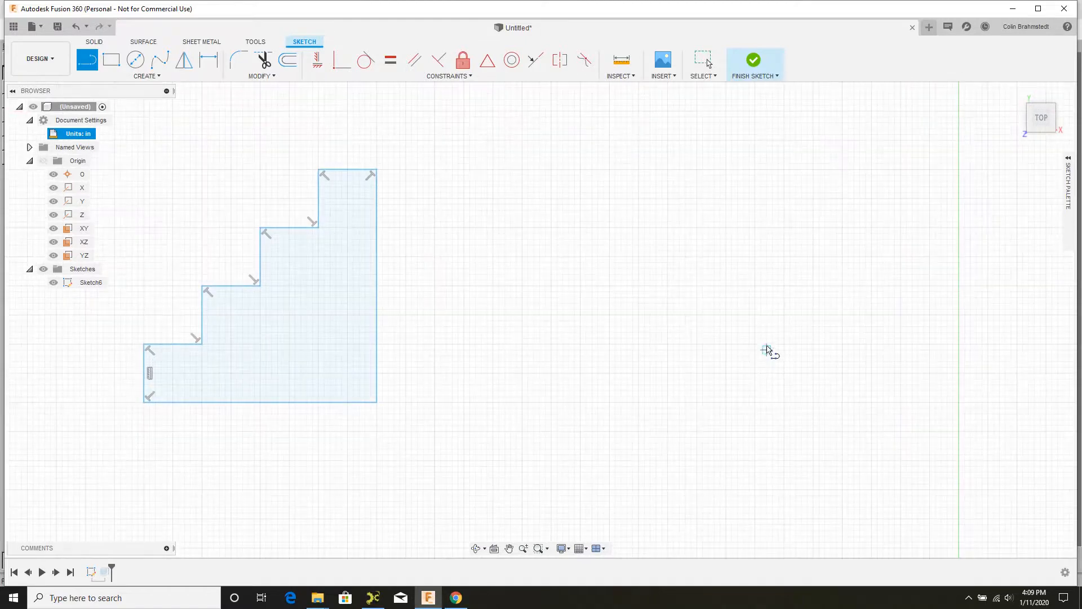
left_click(111, 61)
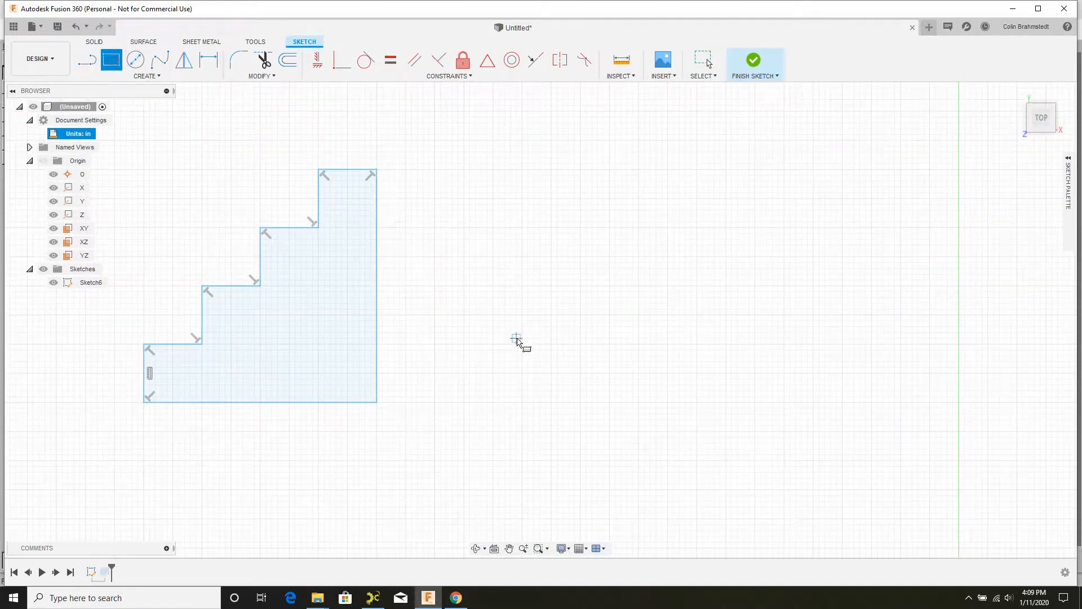
left_click(493, 402)
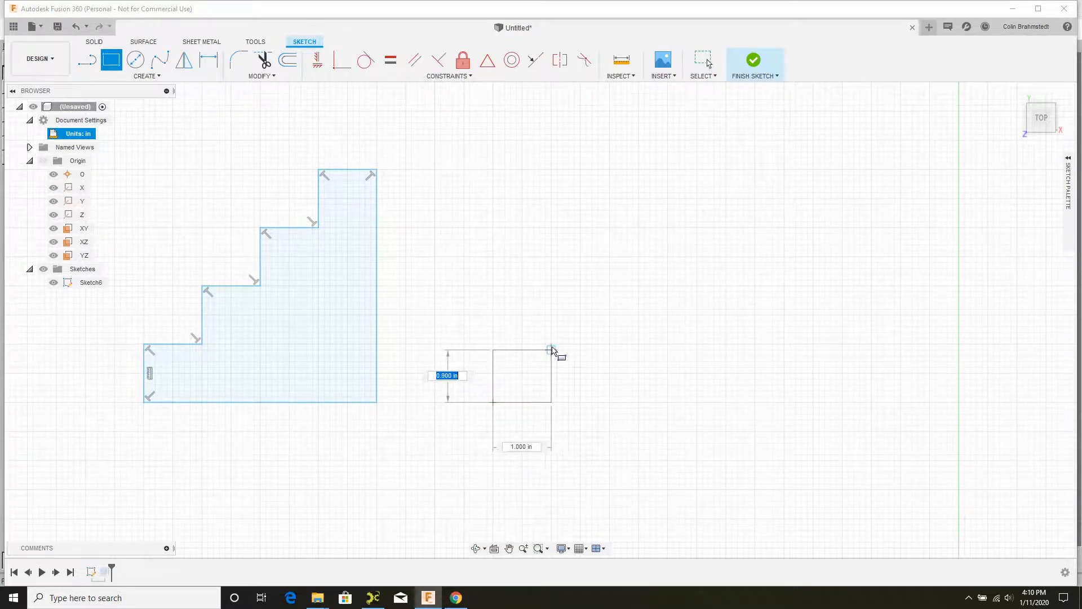
left_click(552, 348)
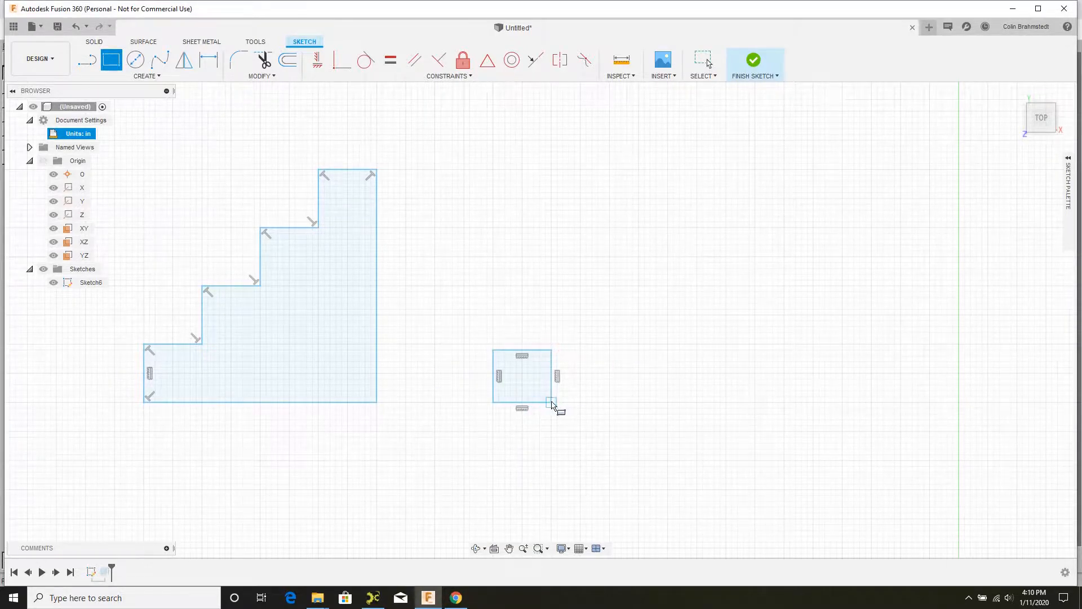
left_click(552, 402)
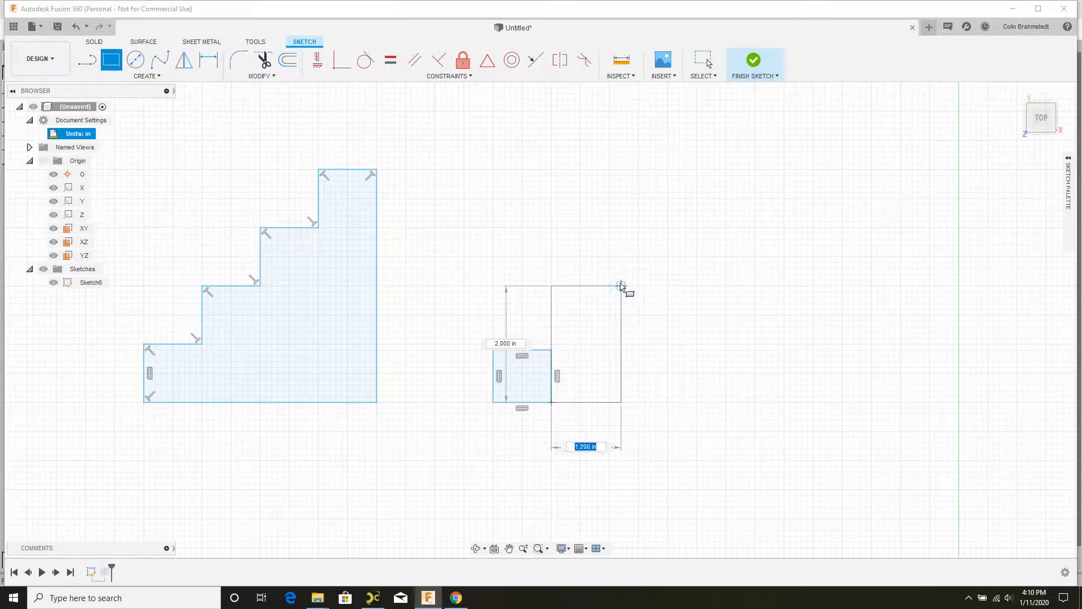
left_click(610, 287)
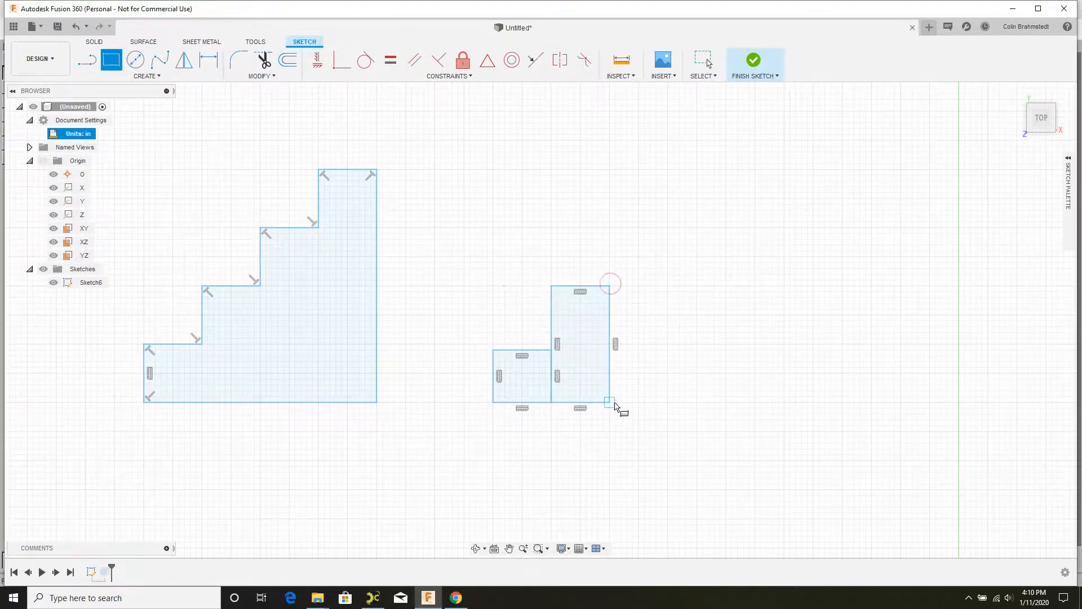
left_click(609, 403)
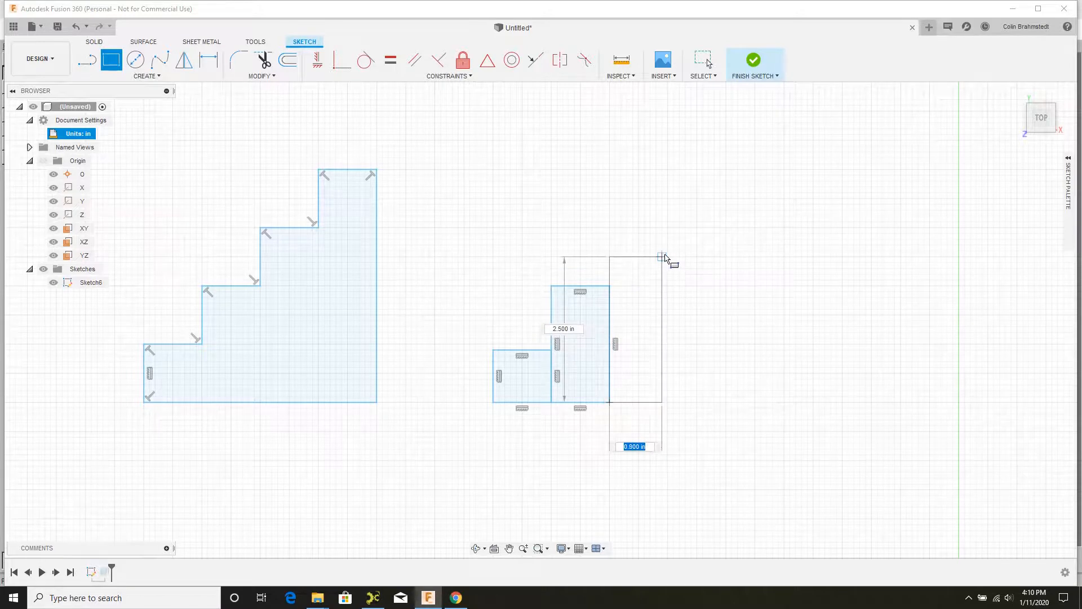
left_click(667, 257)
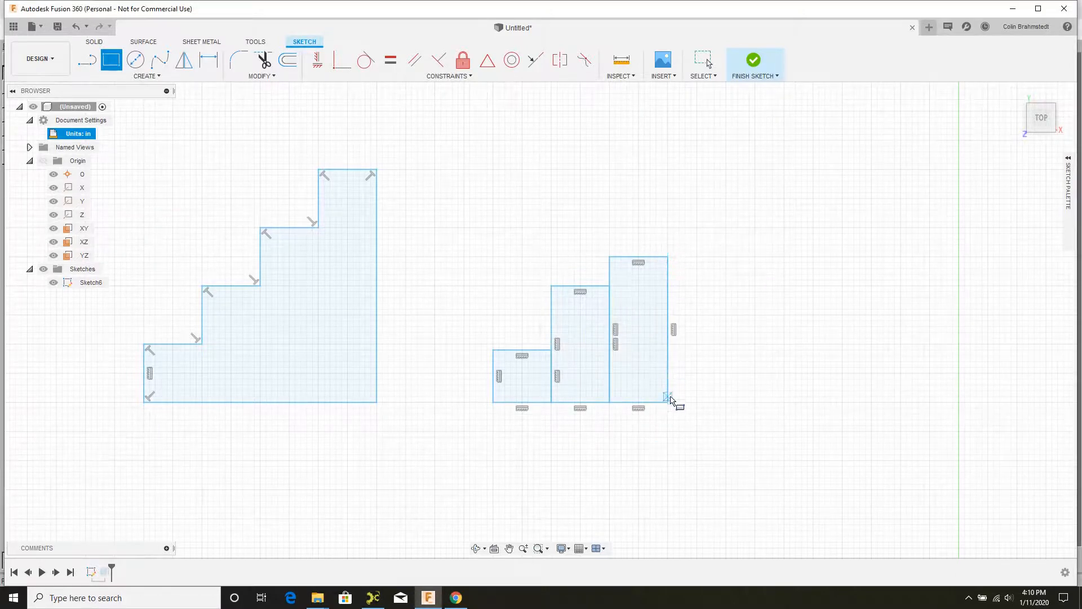
key("Escape")
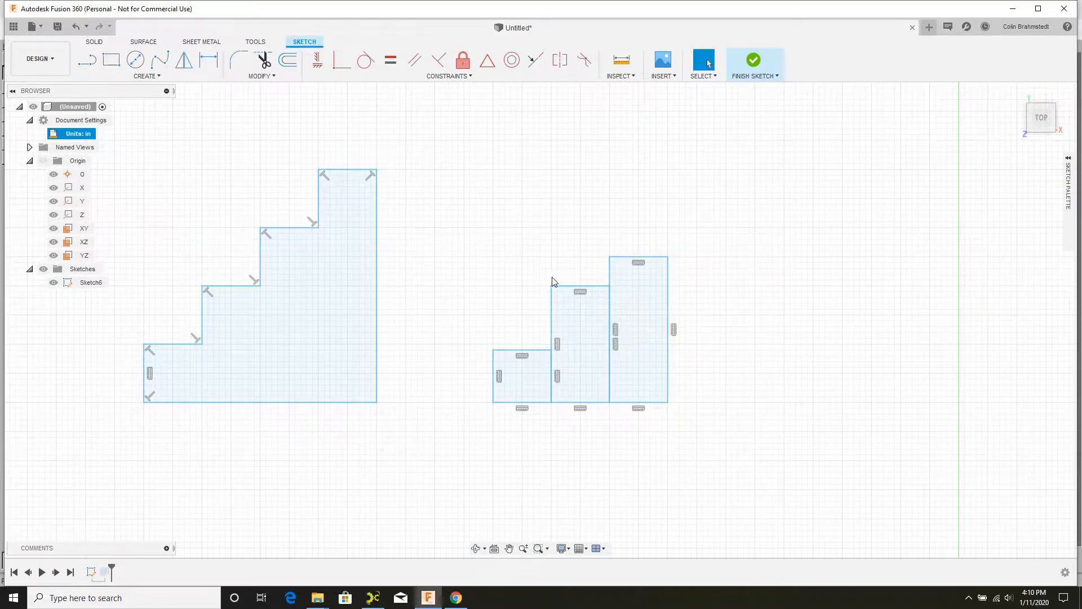
- Raise the third rectangle's upper edge by about 0.5 in and draw a fourth adjoining rectangle 1 in wide and 4 in high
left_click_drag(630, 260, 632, 233)
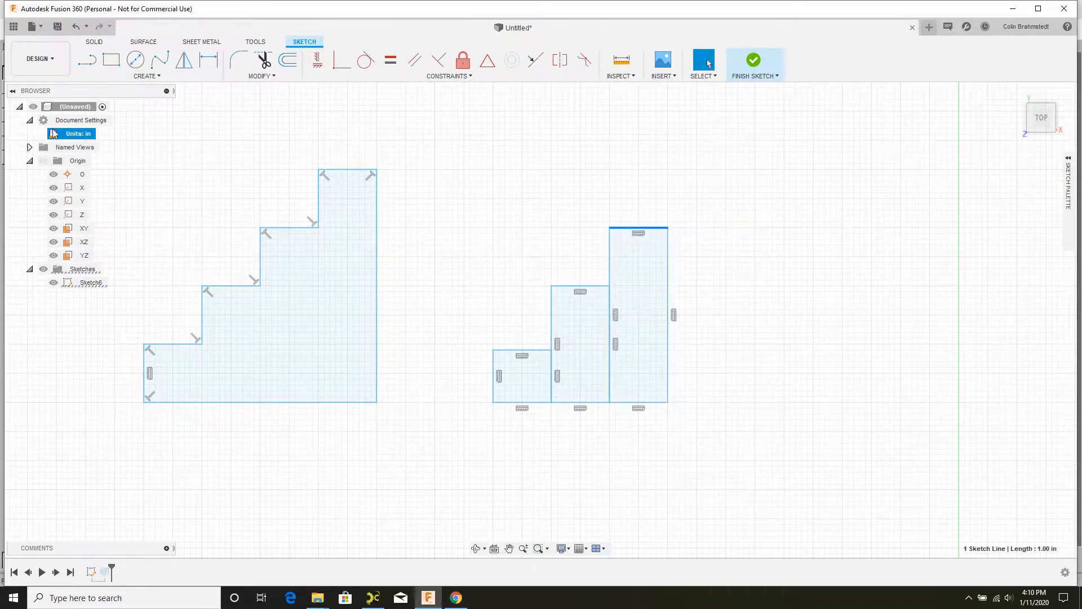
left_click(119, 61)
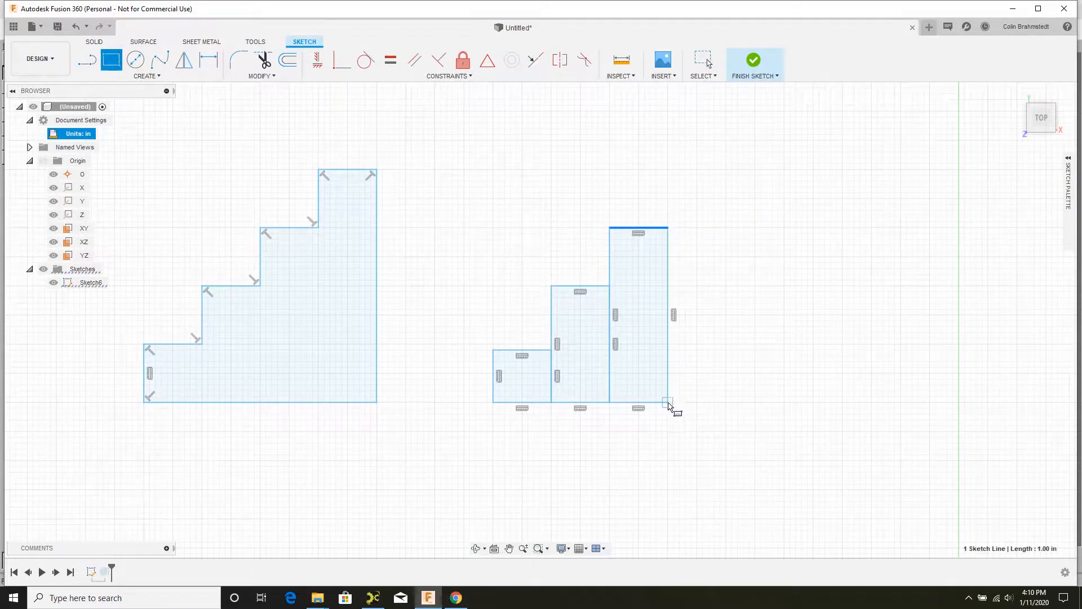
left_click(668, 402)
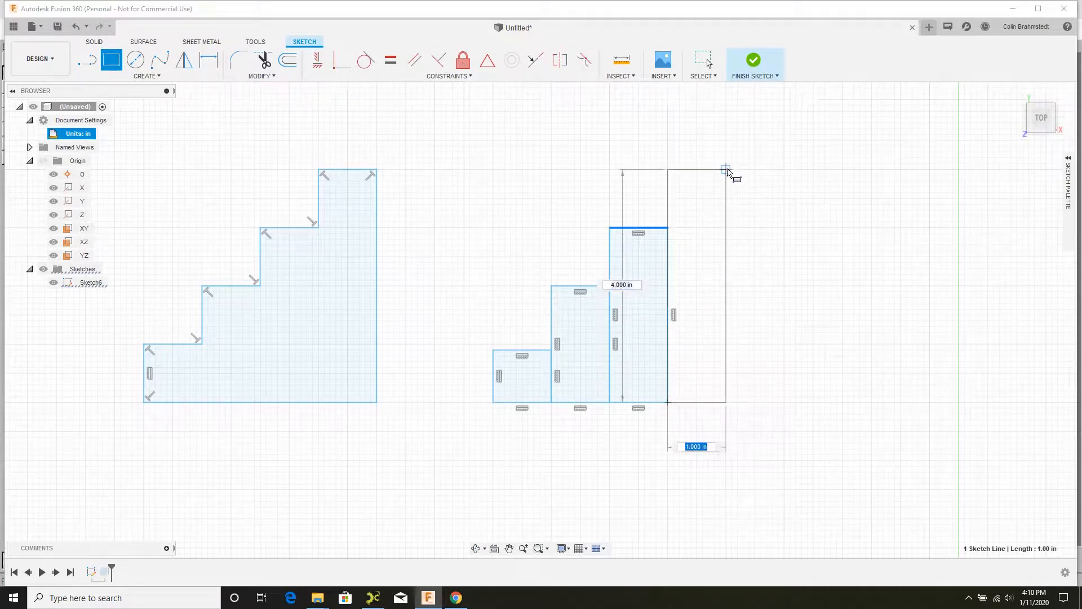
left_click(726, 169)
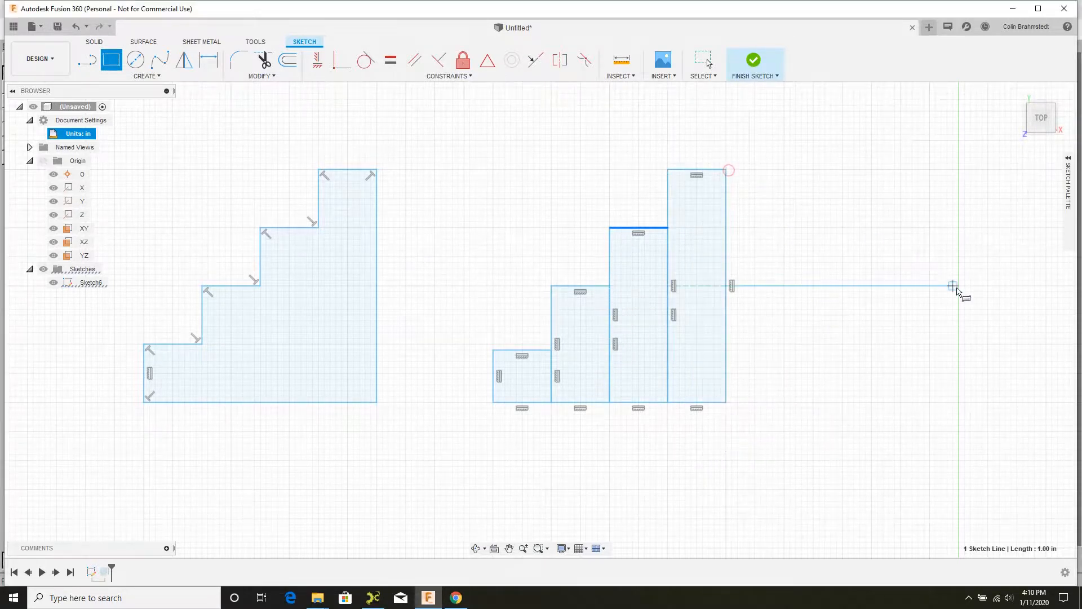
left_click(807, 313)
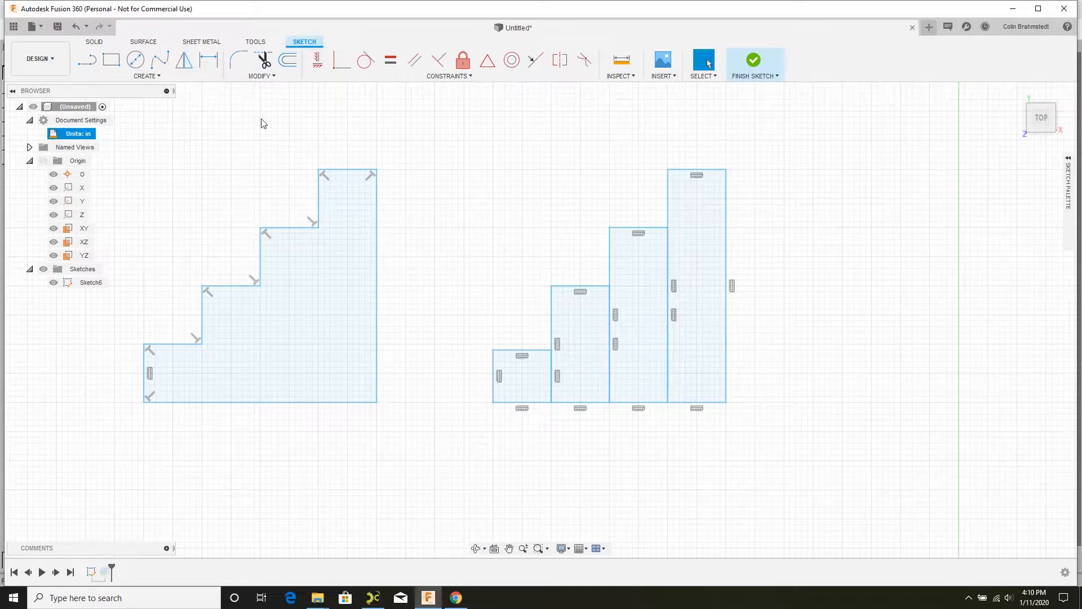
- Trim away the shared vertical edges between the four rectangles to leave a single staircase outline
left_click(261, 75)
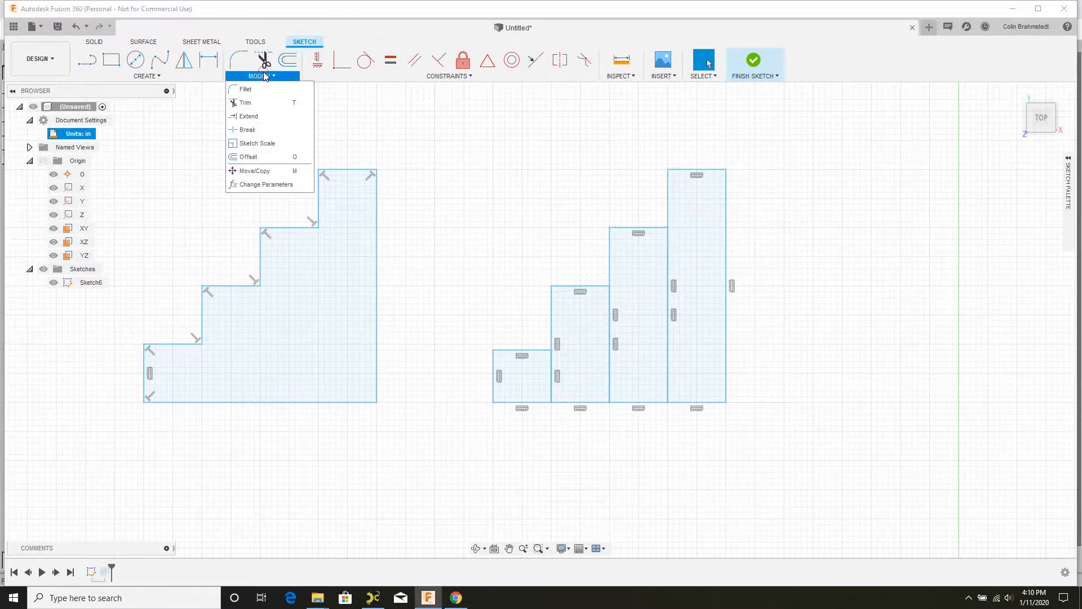
left_click(248, 101)
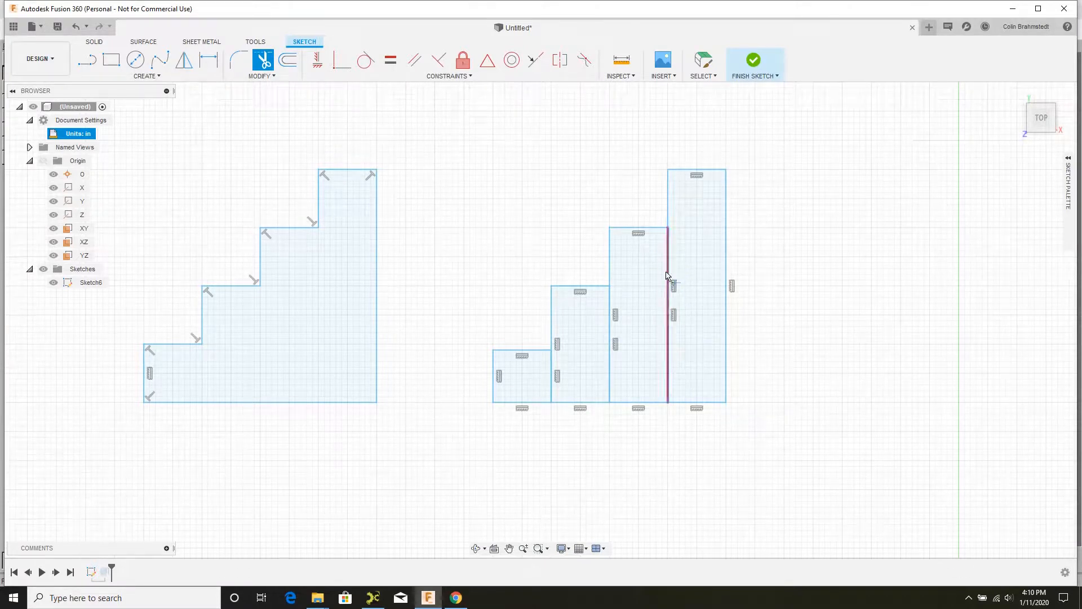
left_click(669, 312)
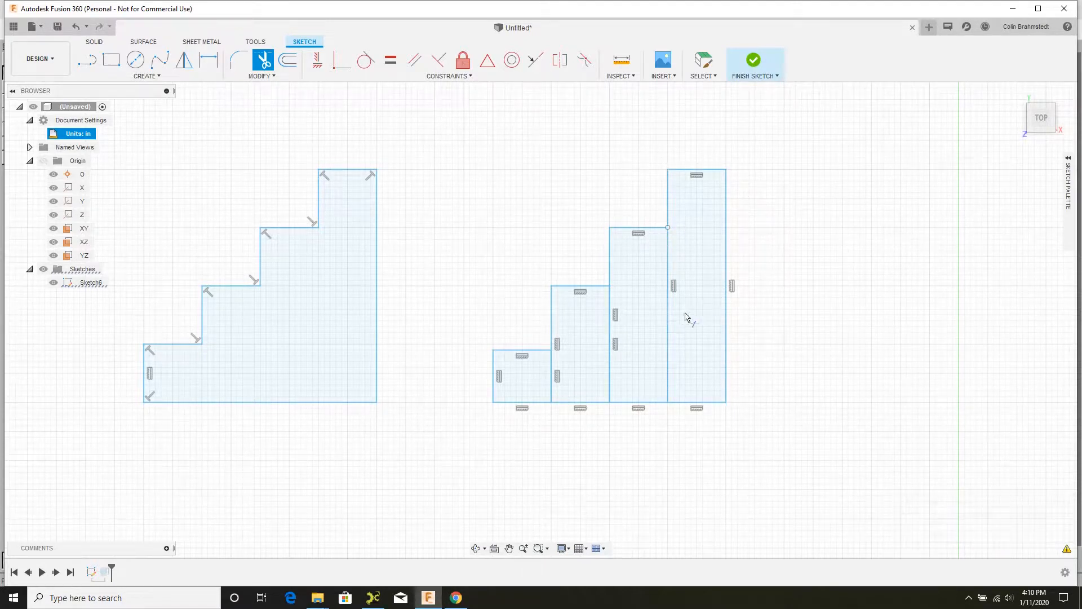
left_click(667, 324)
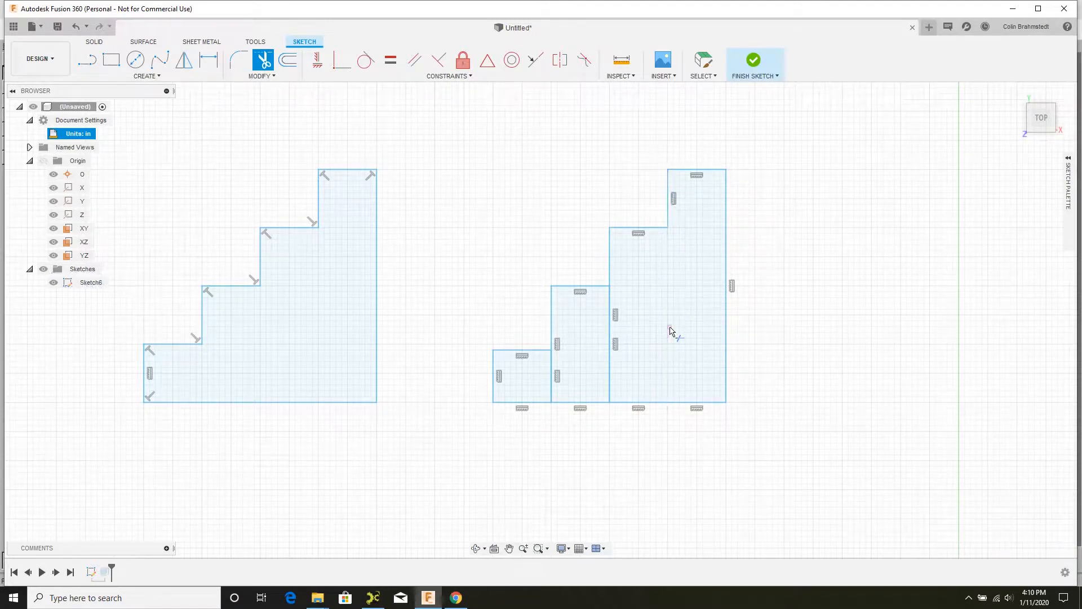
left_click(610, 369)
left_click(618, 378)
left_click(553, 396)
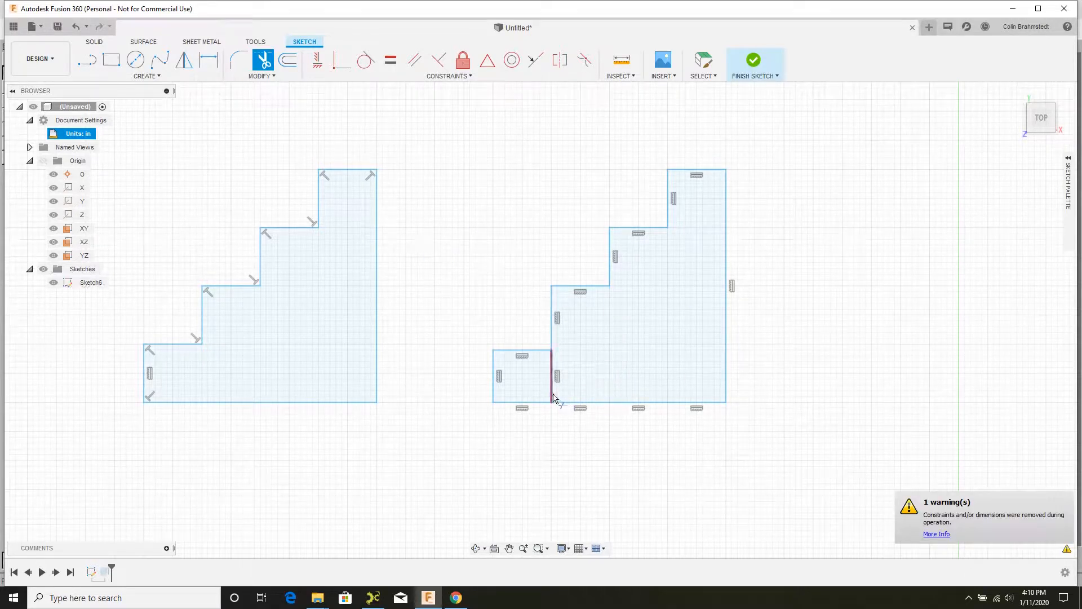
left_click(552, 388)
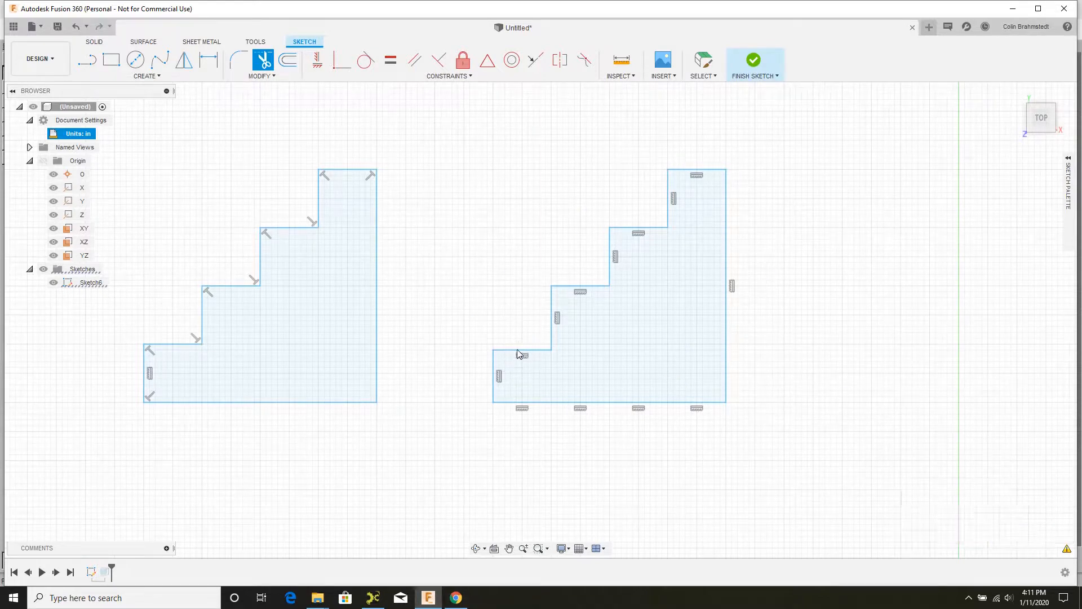
key("Escape")
- Select the whole trimmed staircase outline and move it slightly upward
double_click(518, 350)
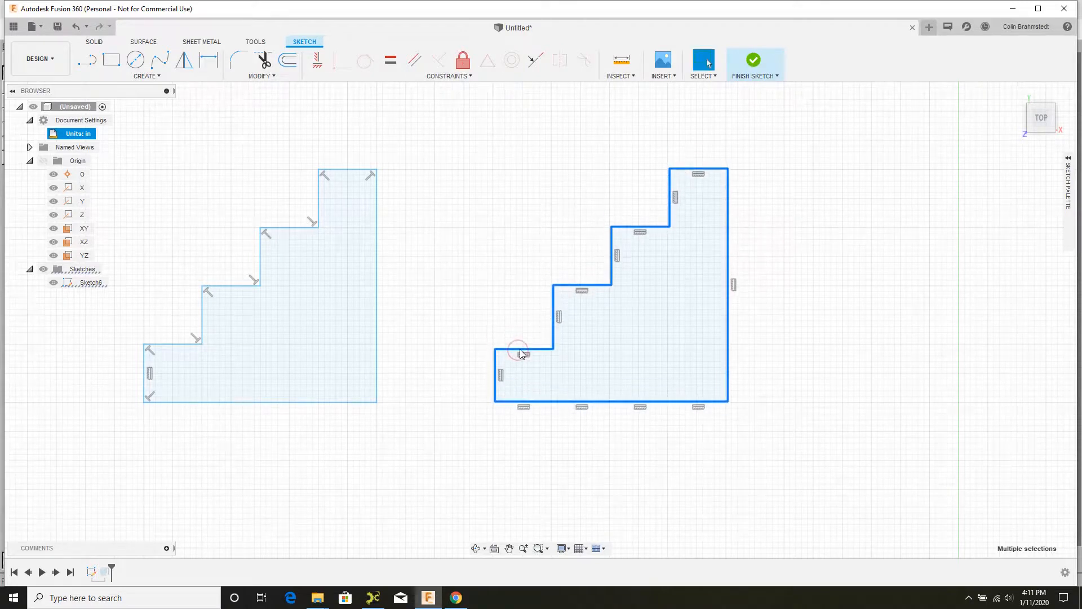
mouse_move(518, 350)
left_mouse_down()
mouse_move(561, 364)
mouse_move(520, 341)
left_mouse_up()
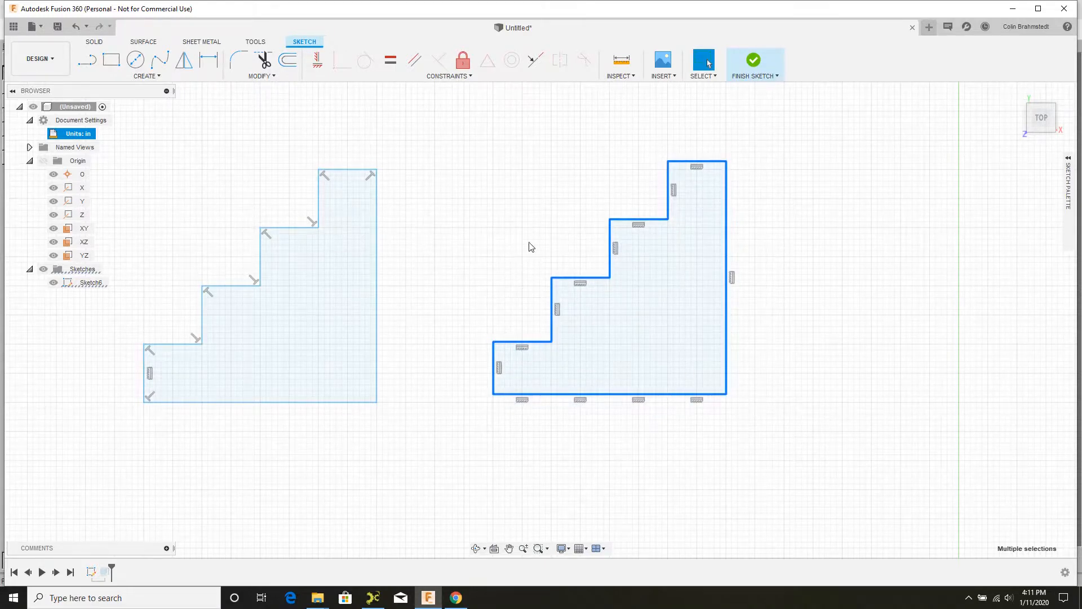
middle_click_drag(459, 270, 481, 285, "shift")
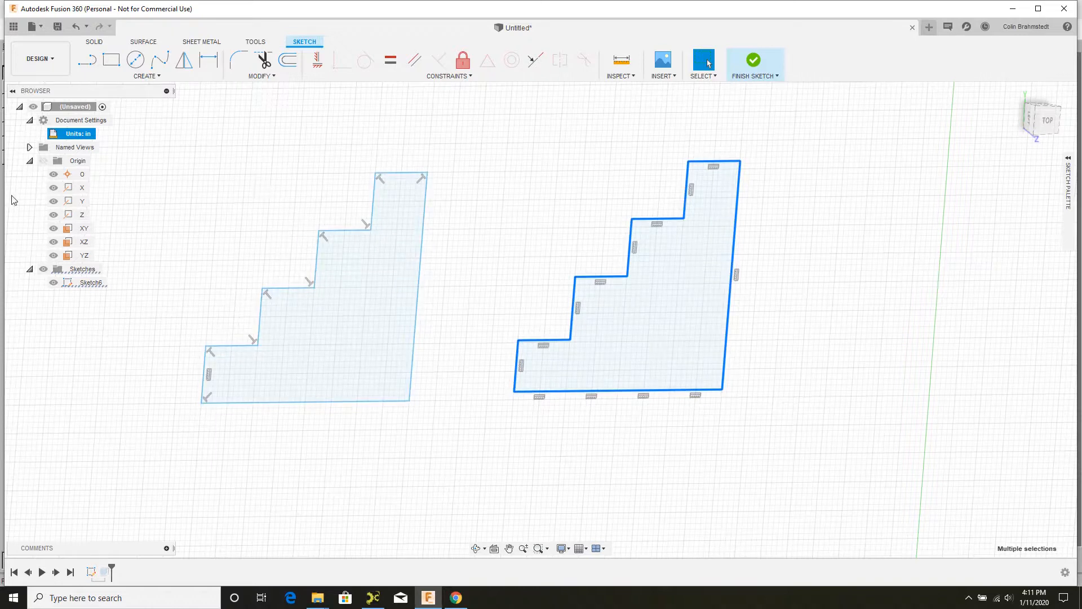
- Delete the sketch containing both staircases, including its timeline references
right_click(89, 283)
left_click(108, 348)
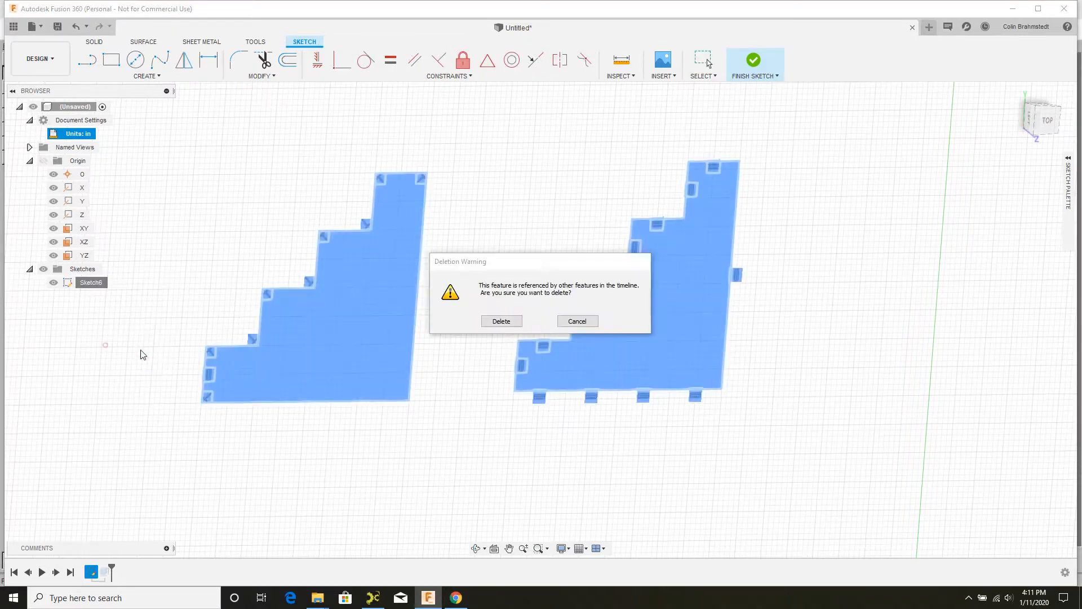
left_click(497, 324)
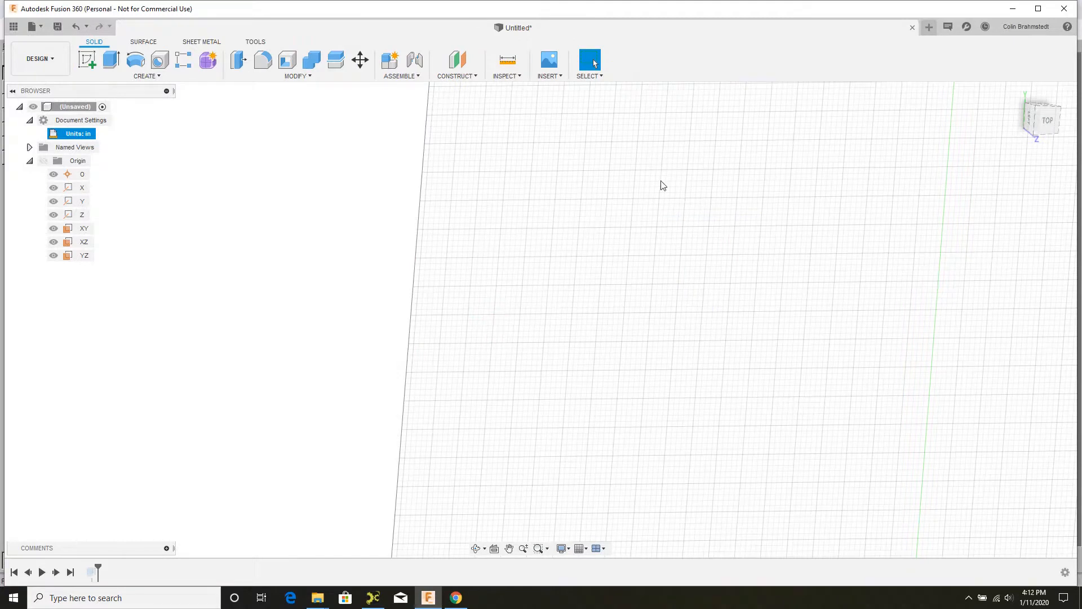
- Create a new sketch on the XY origin plane
left_click(84, 228)
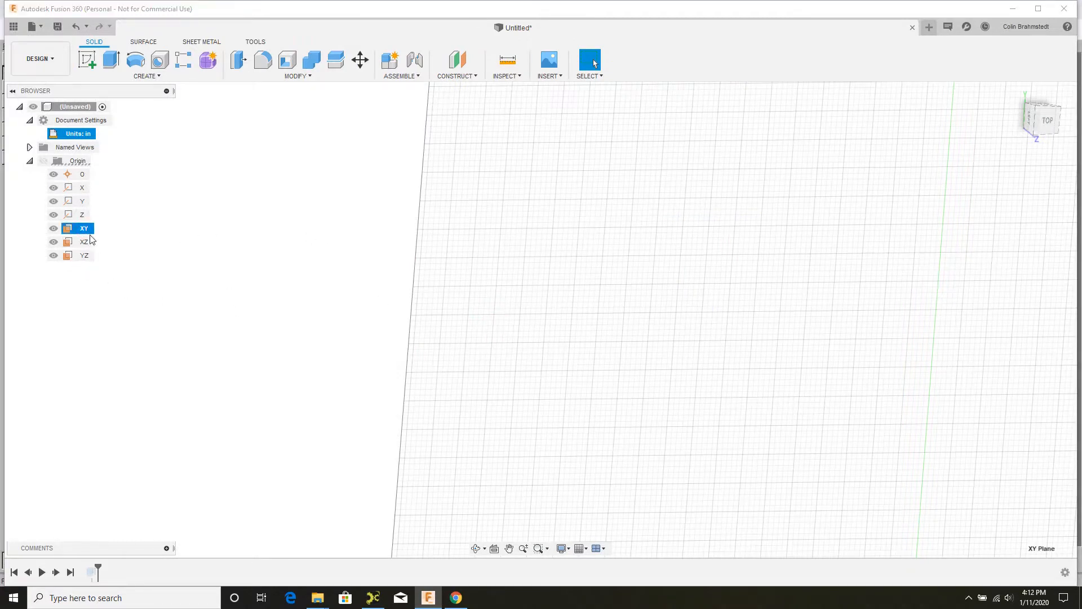
right_click(84, 230)
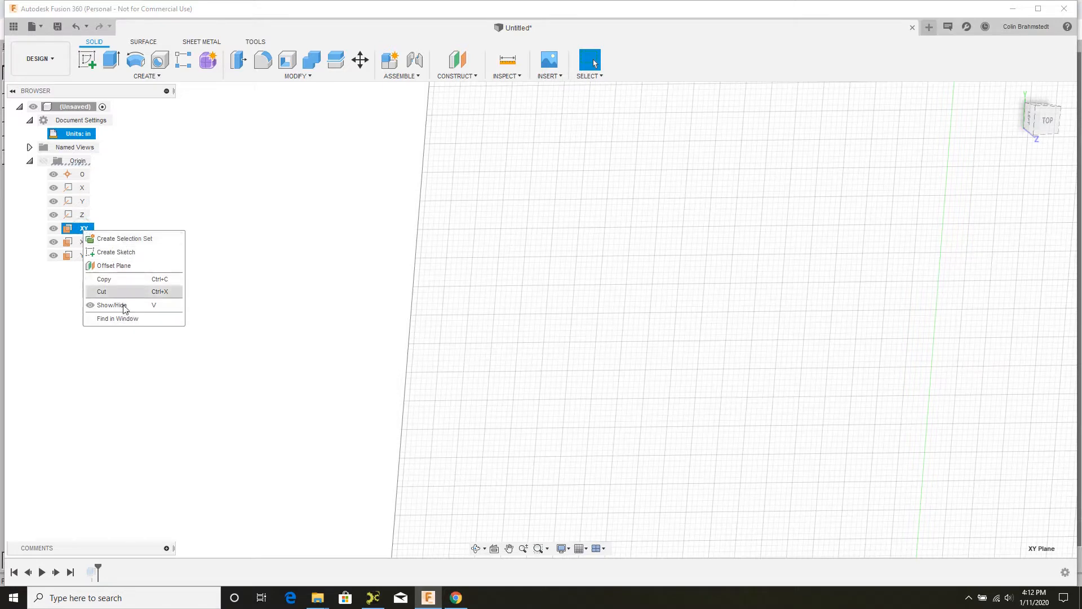
left_click(138, 260)
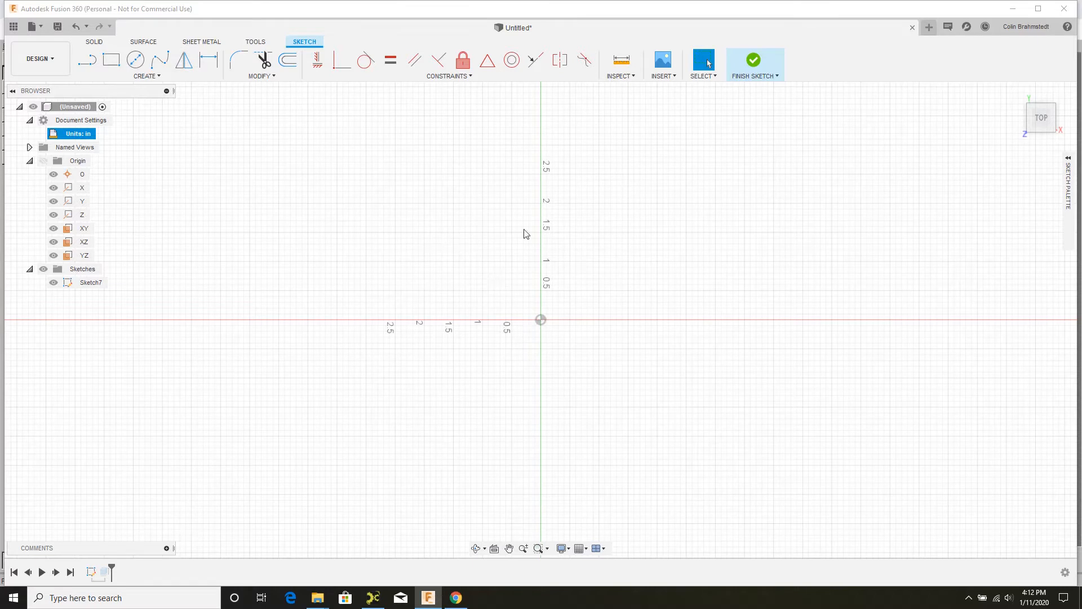
- Open the document's active units settings, look at the unit type choices, and leave without applying a change
left_click(30, 121)
left_click(30, 121)
left_click(102, 134)
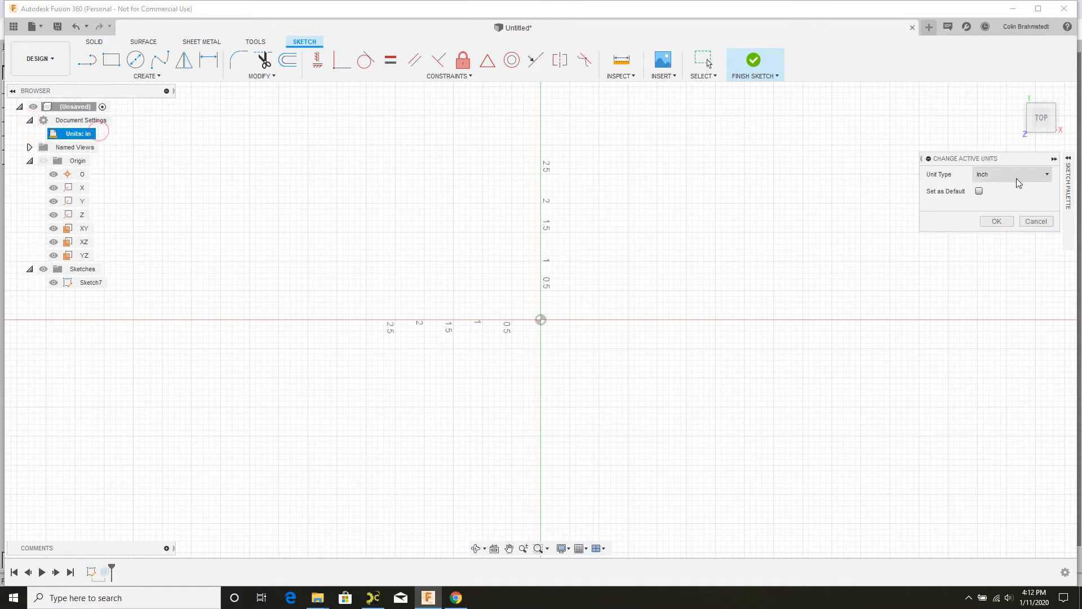
left_click(1018, 183)
left_click(944, 198)
left_click(1025, 221)
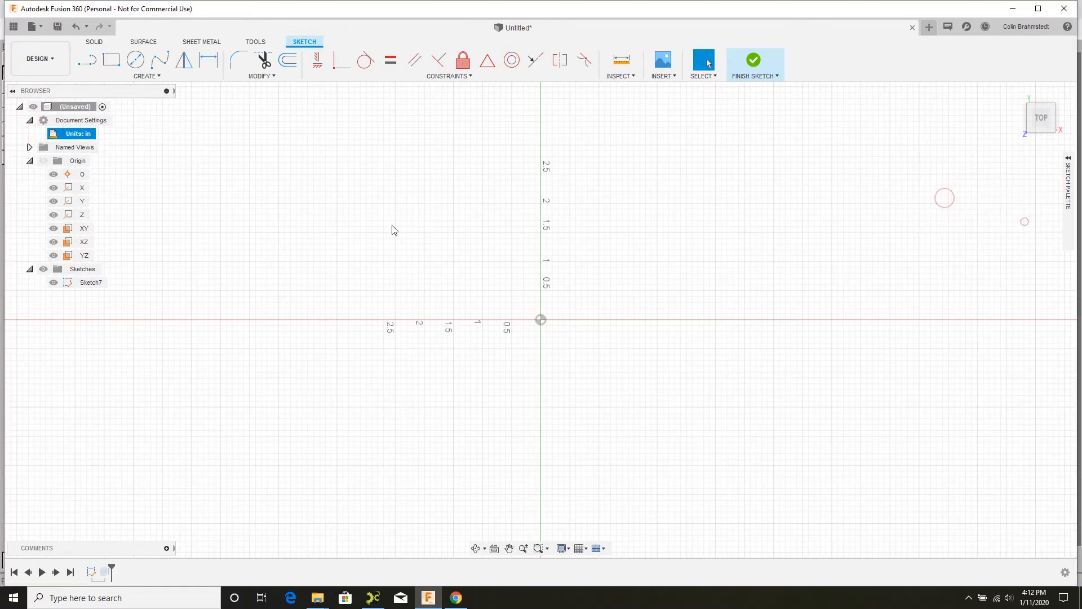